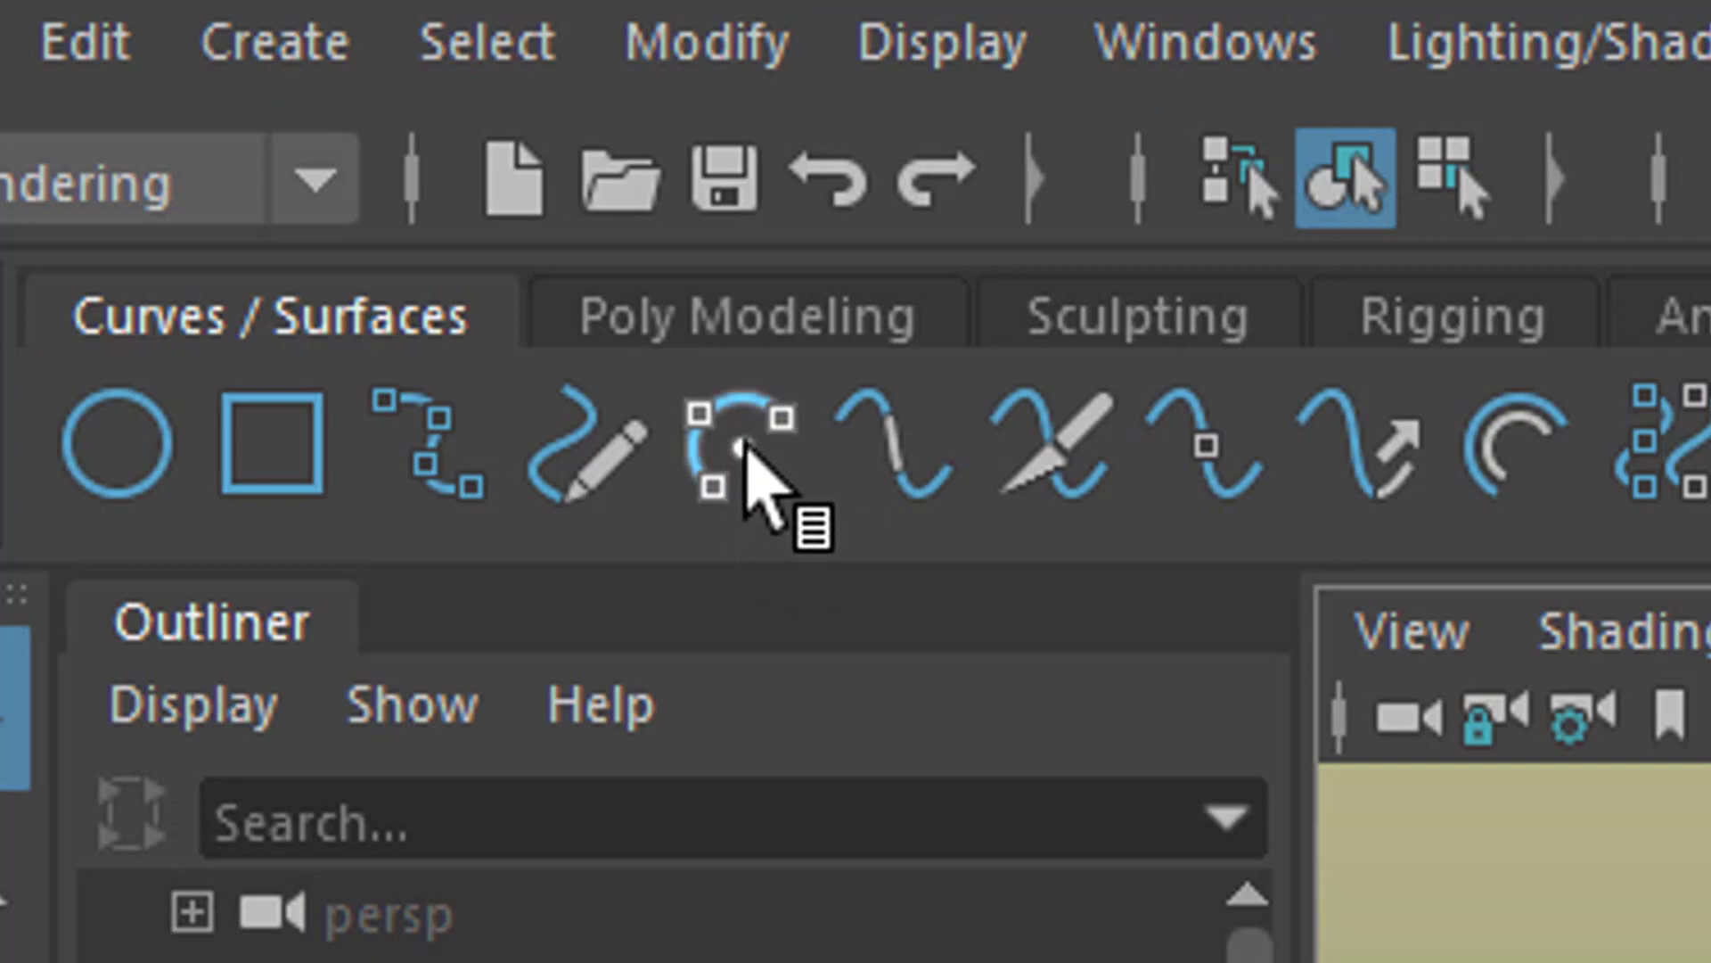
Draw a three-point circular arc in the front view, ending five grid squares either side of the origin and dipping four squares below it.
left_click(771, 481)
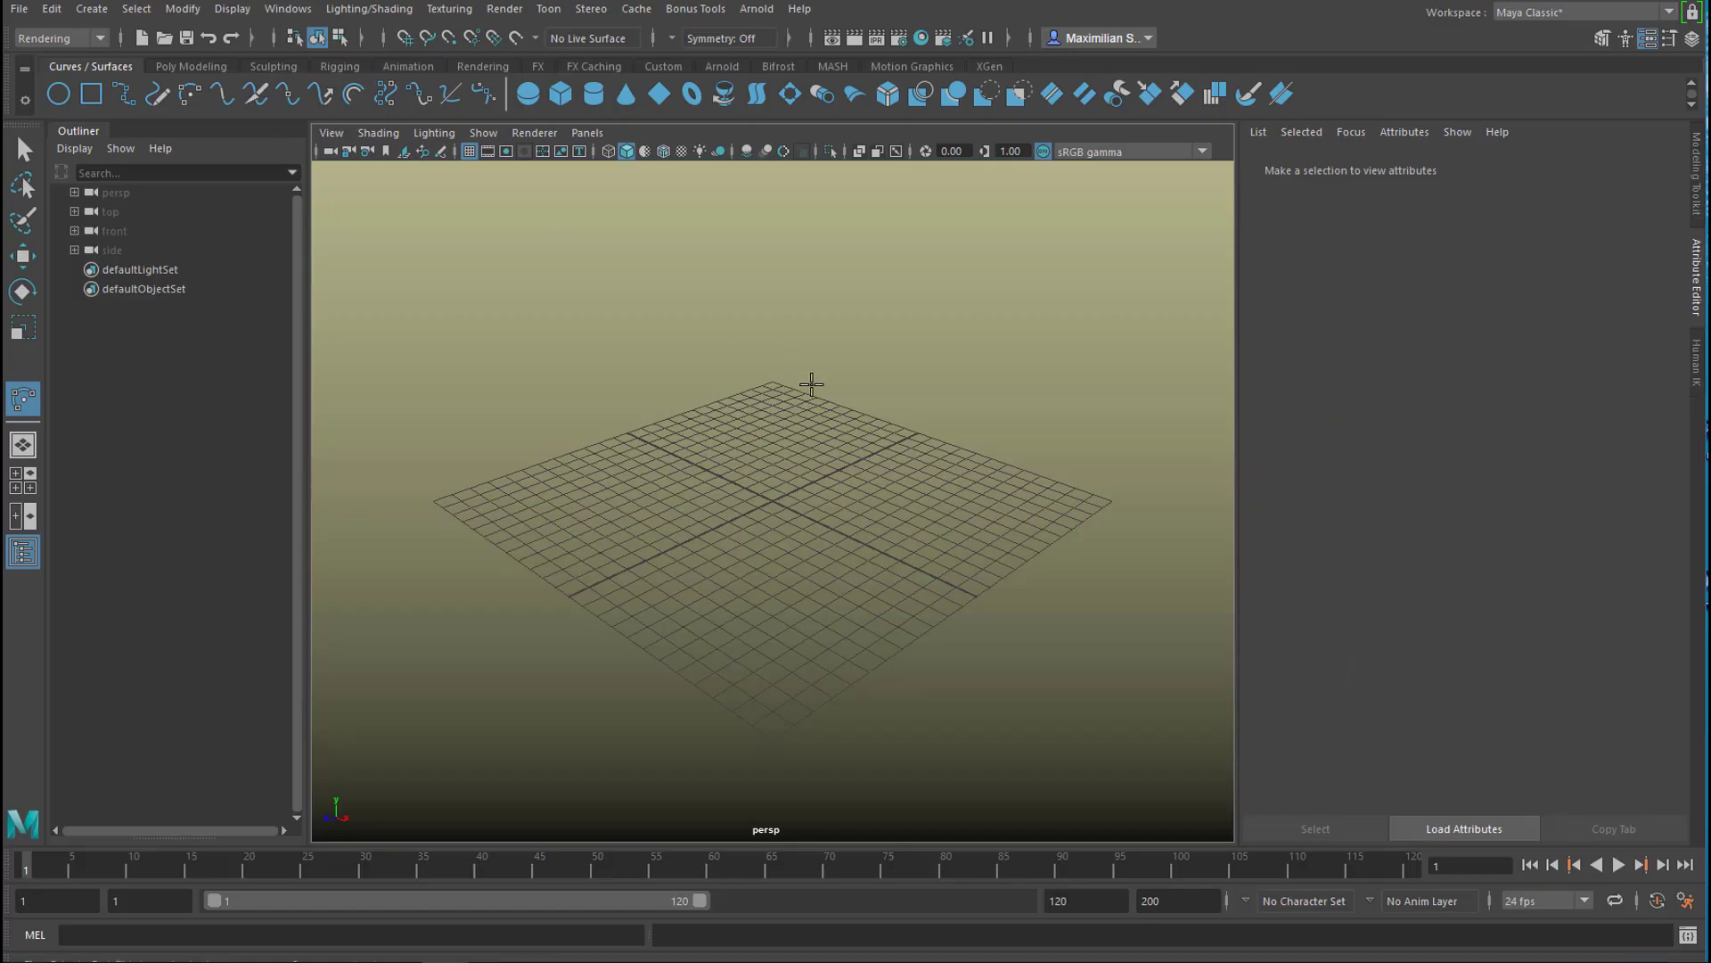
key("space")
key("space")
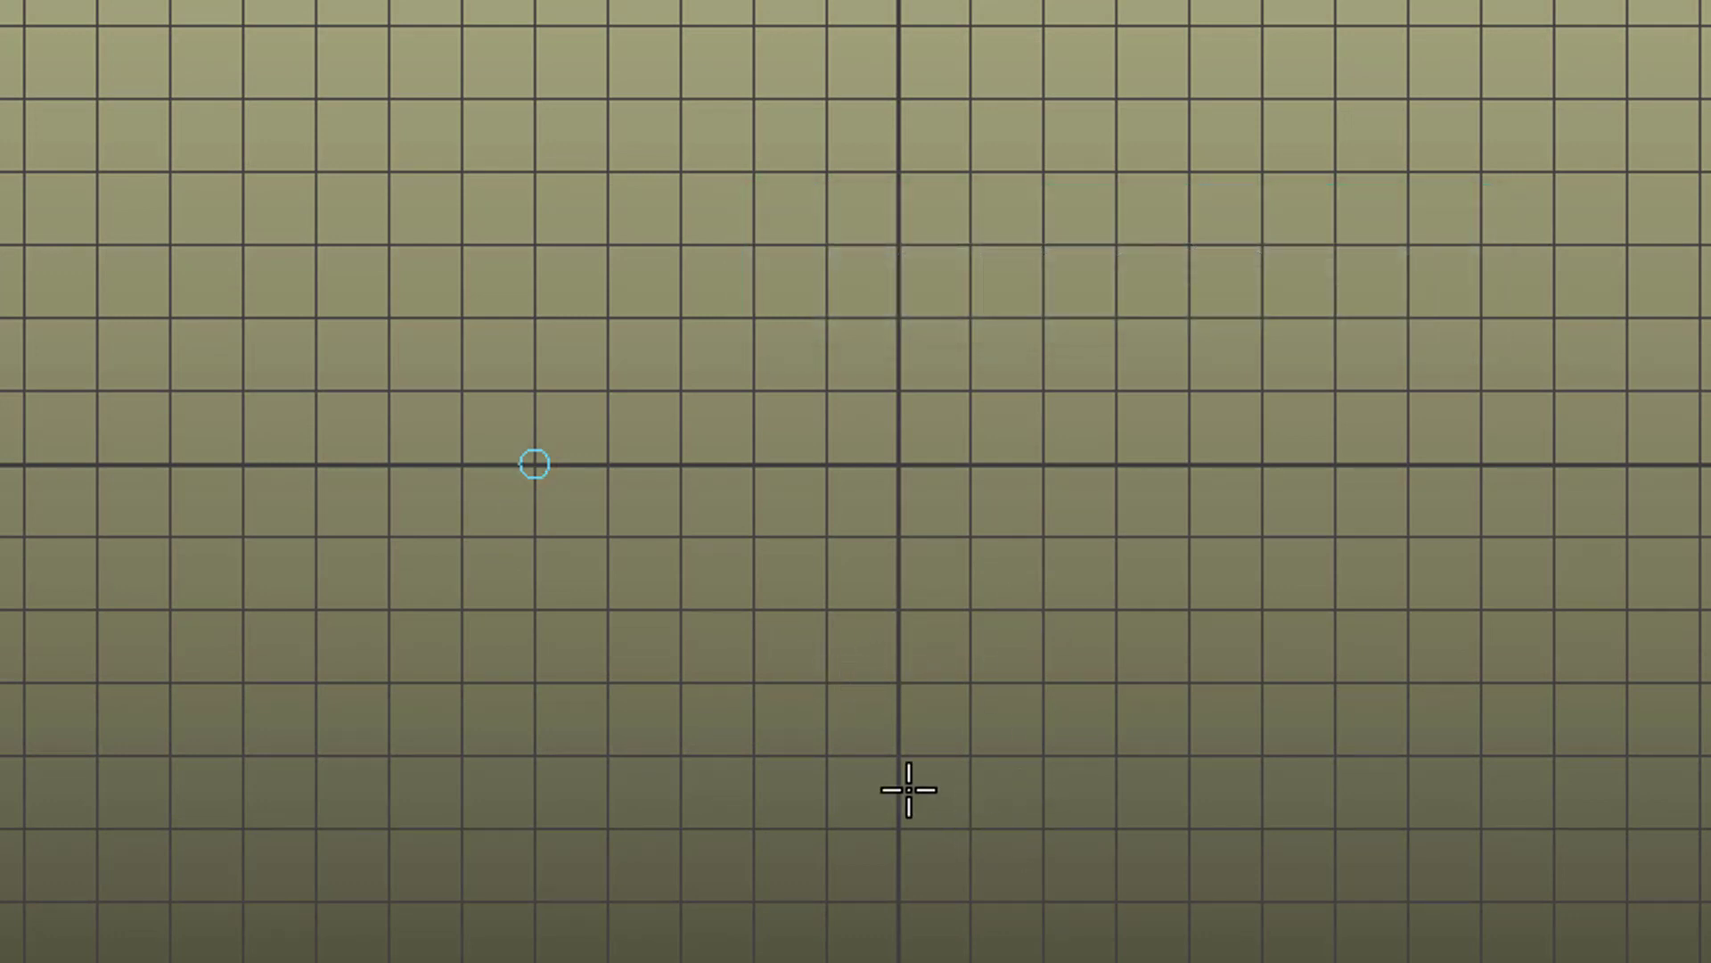
left_click(888, 755)
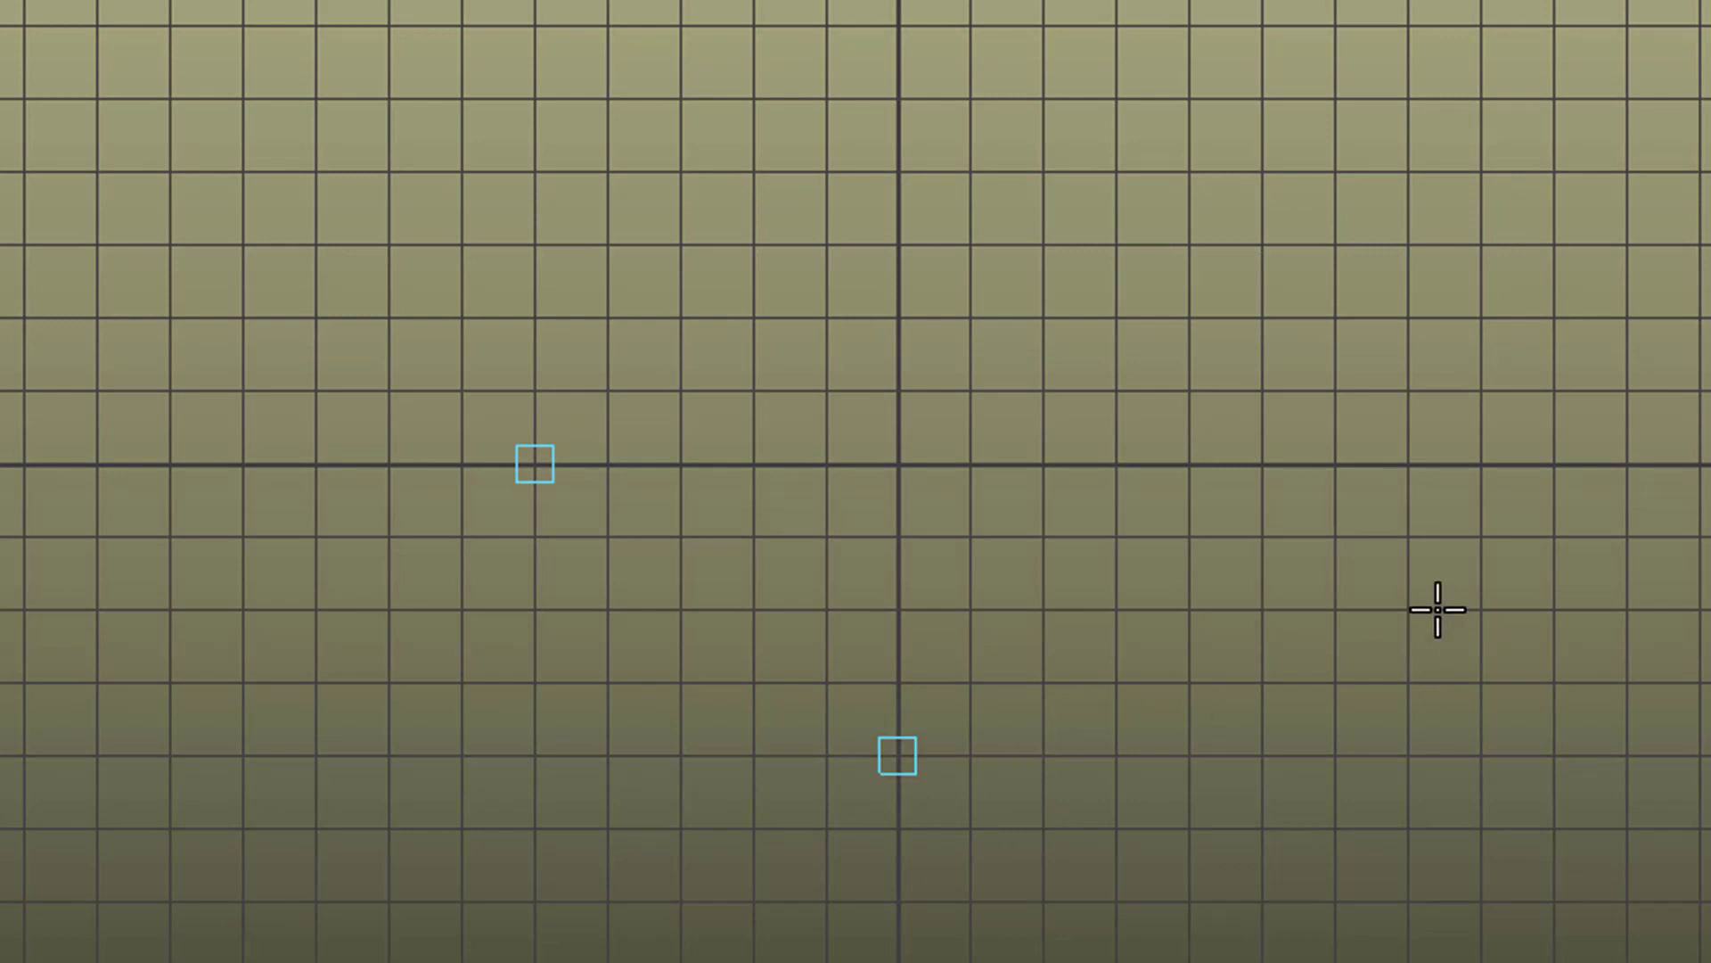
left_click(1271, 463)
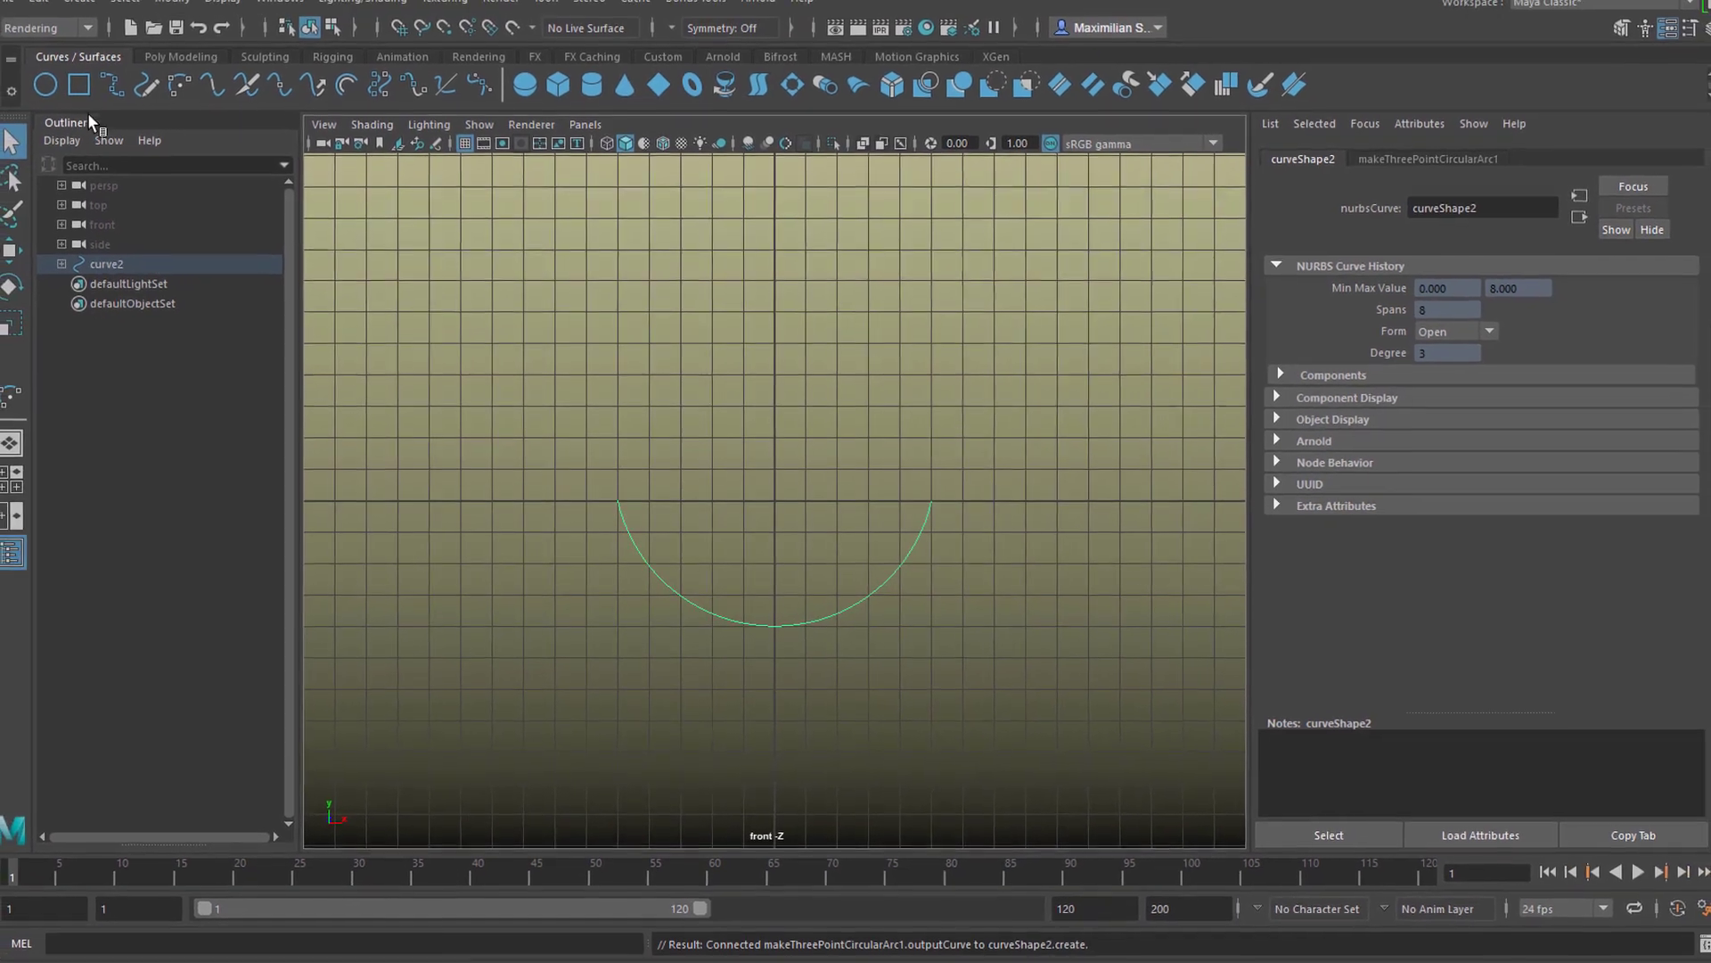
Delete the construction history of the arc.
left_click(39, 1)
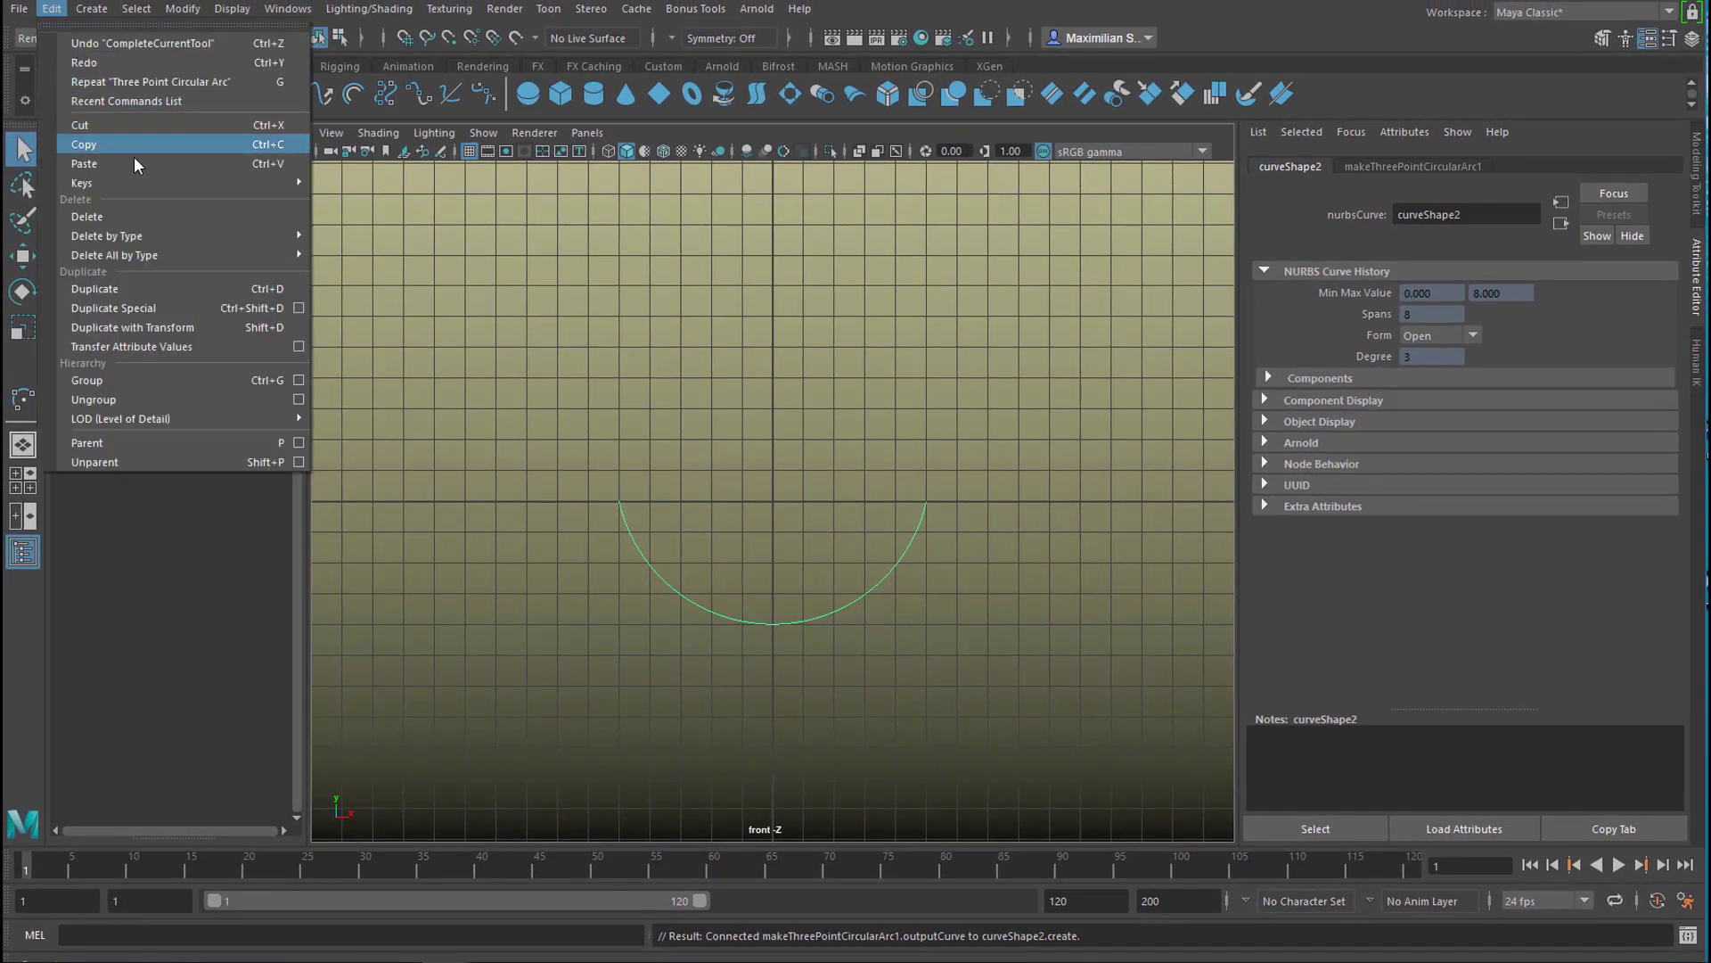
mouse_move(182, 240)
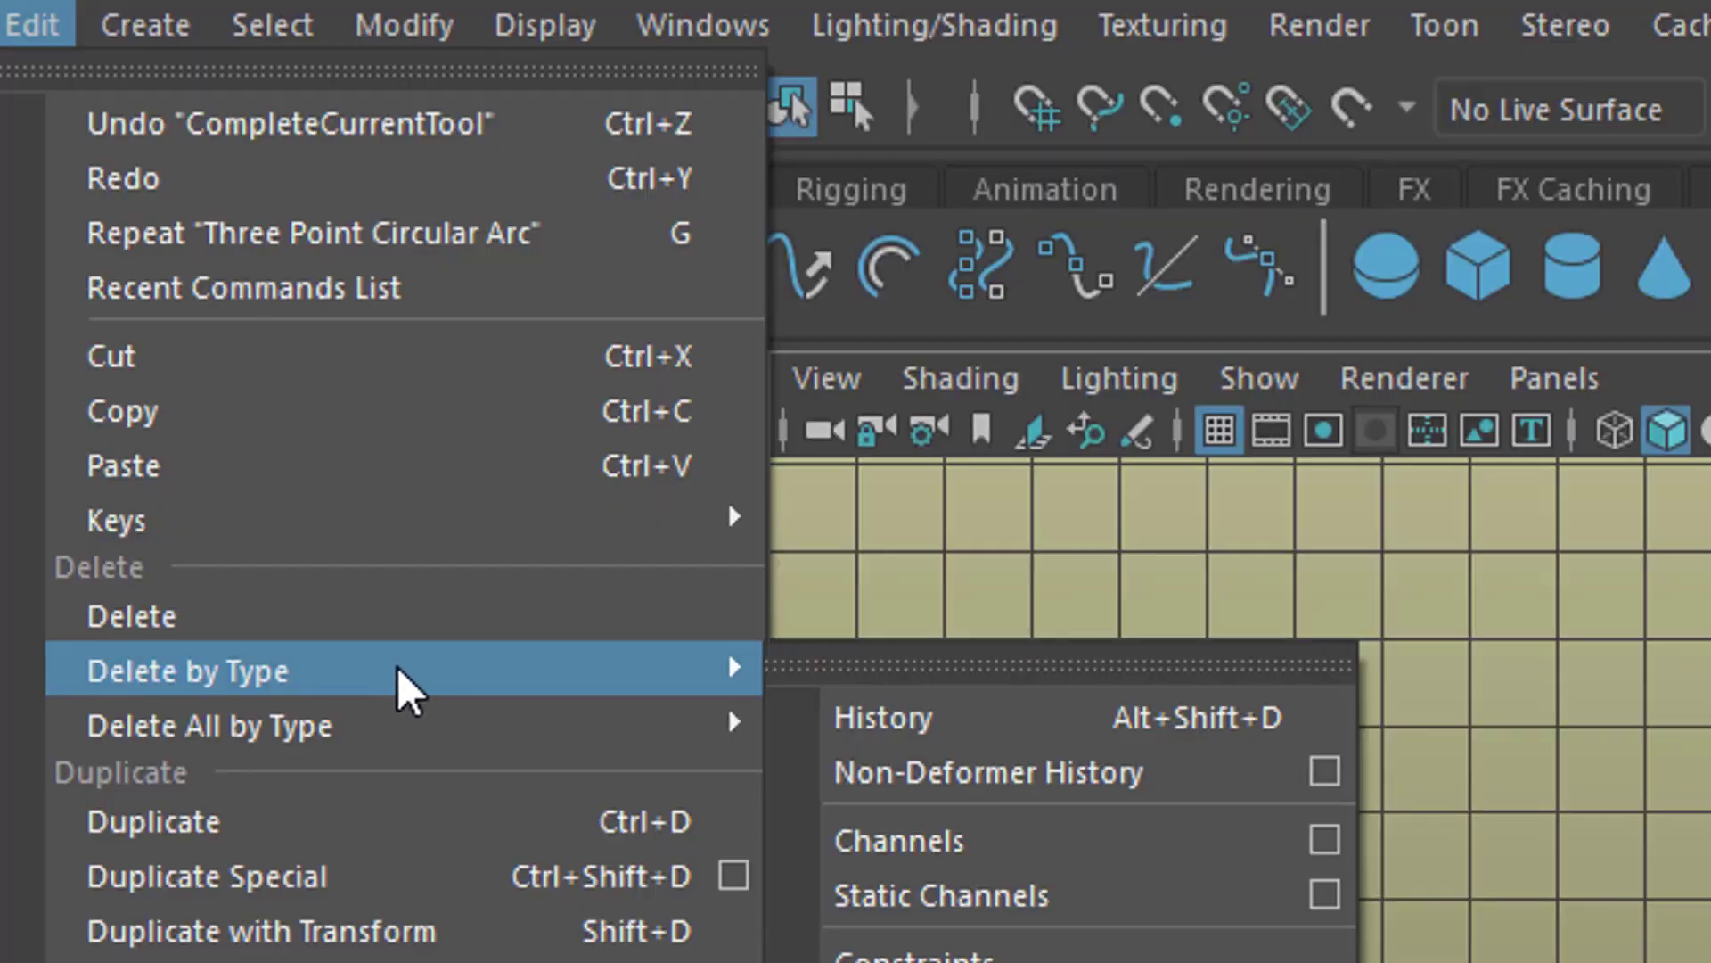
left_click(934, 723)
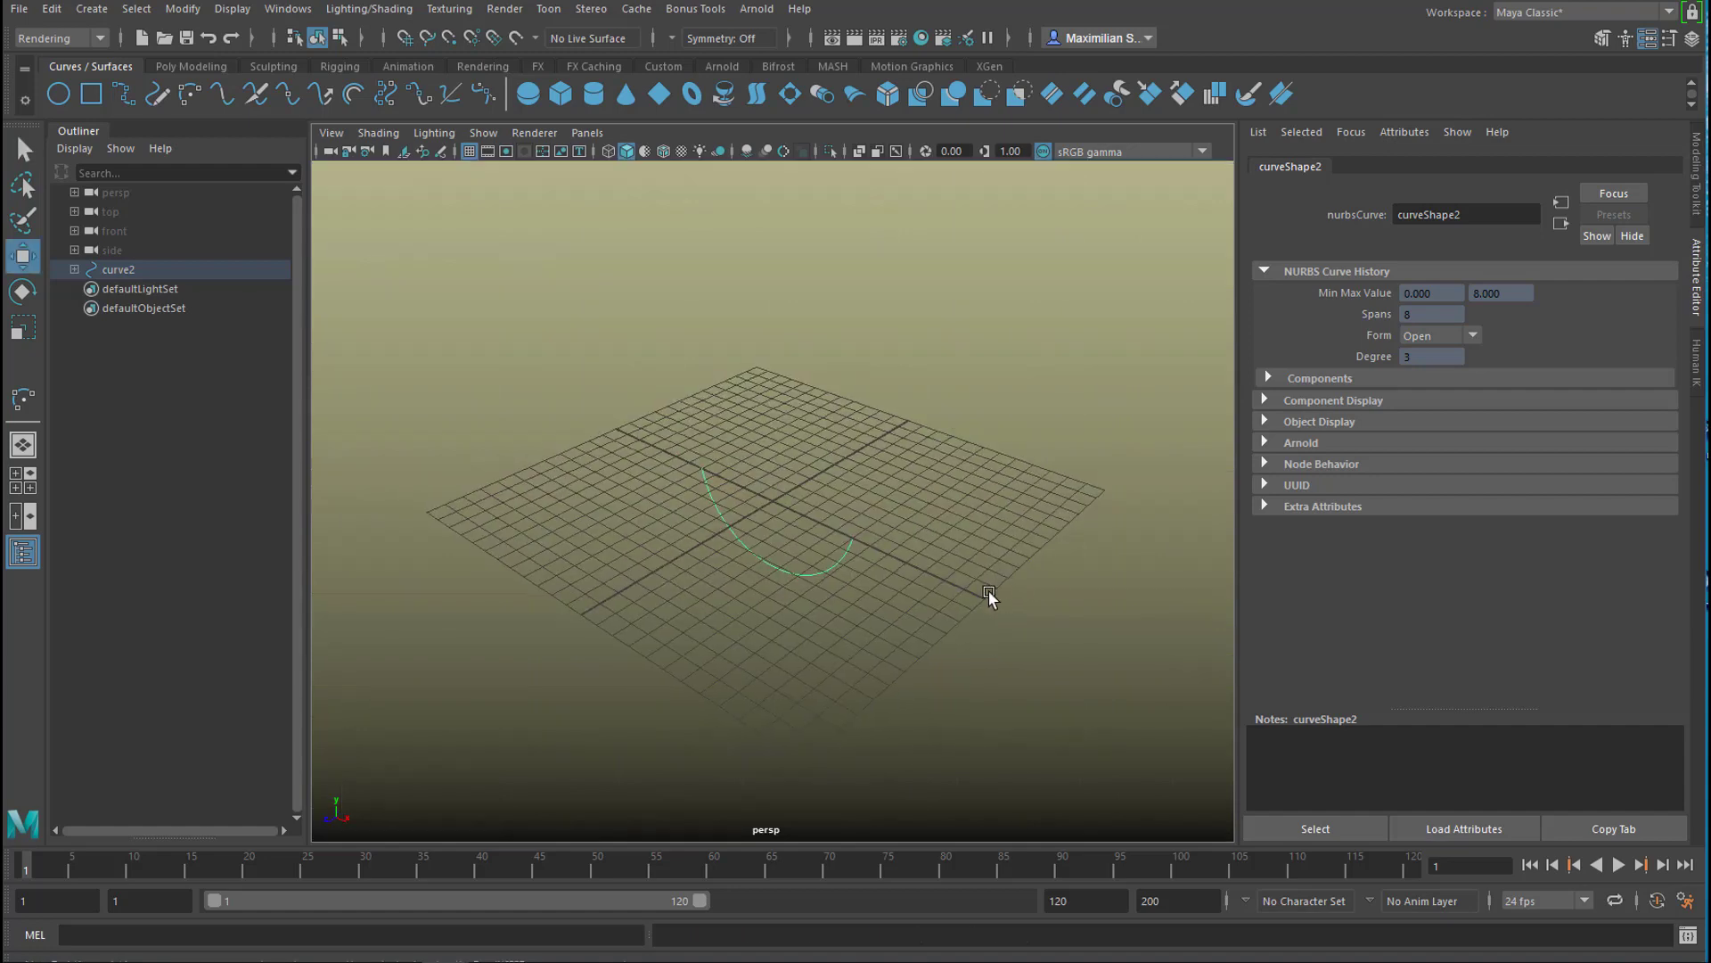
Move the arc's pivot from its center to its end point on the positive X side, snapping it to the curve.
key("r")
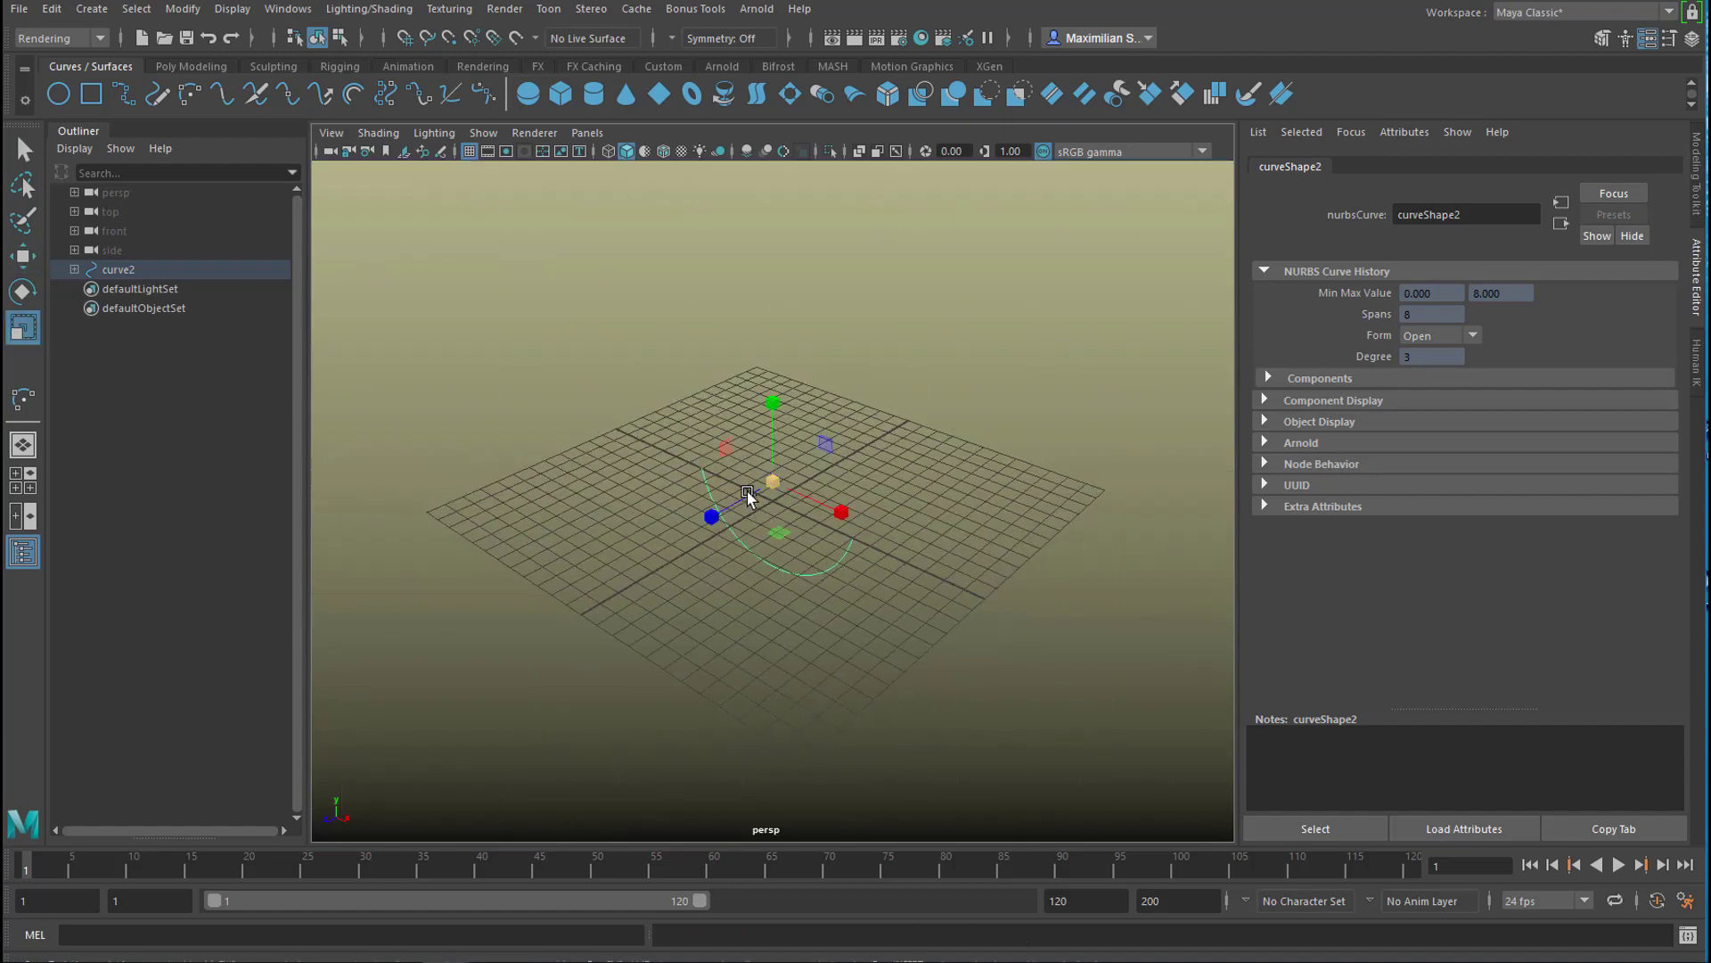
left_click_drag(774, 484, 676, 511)
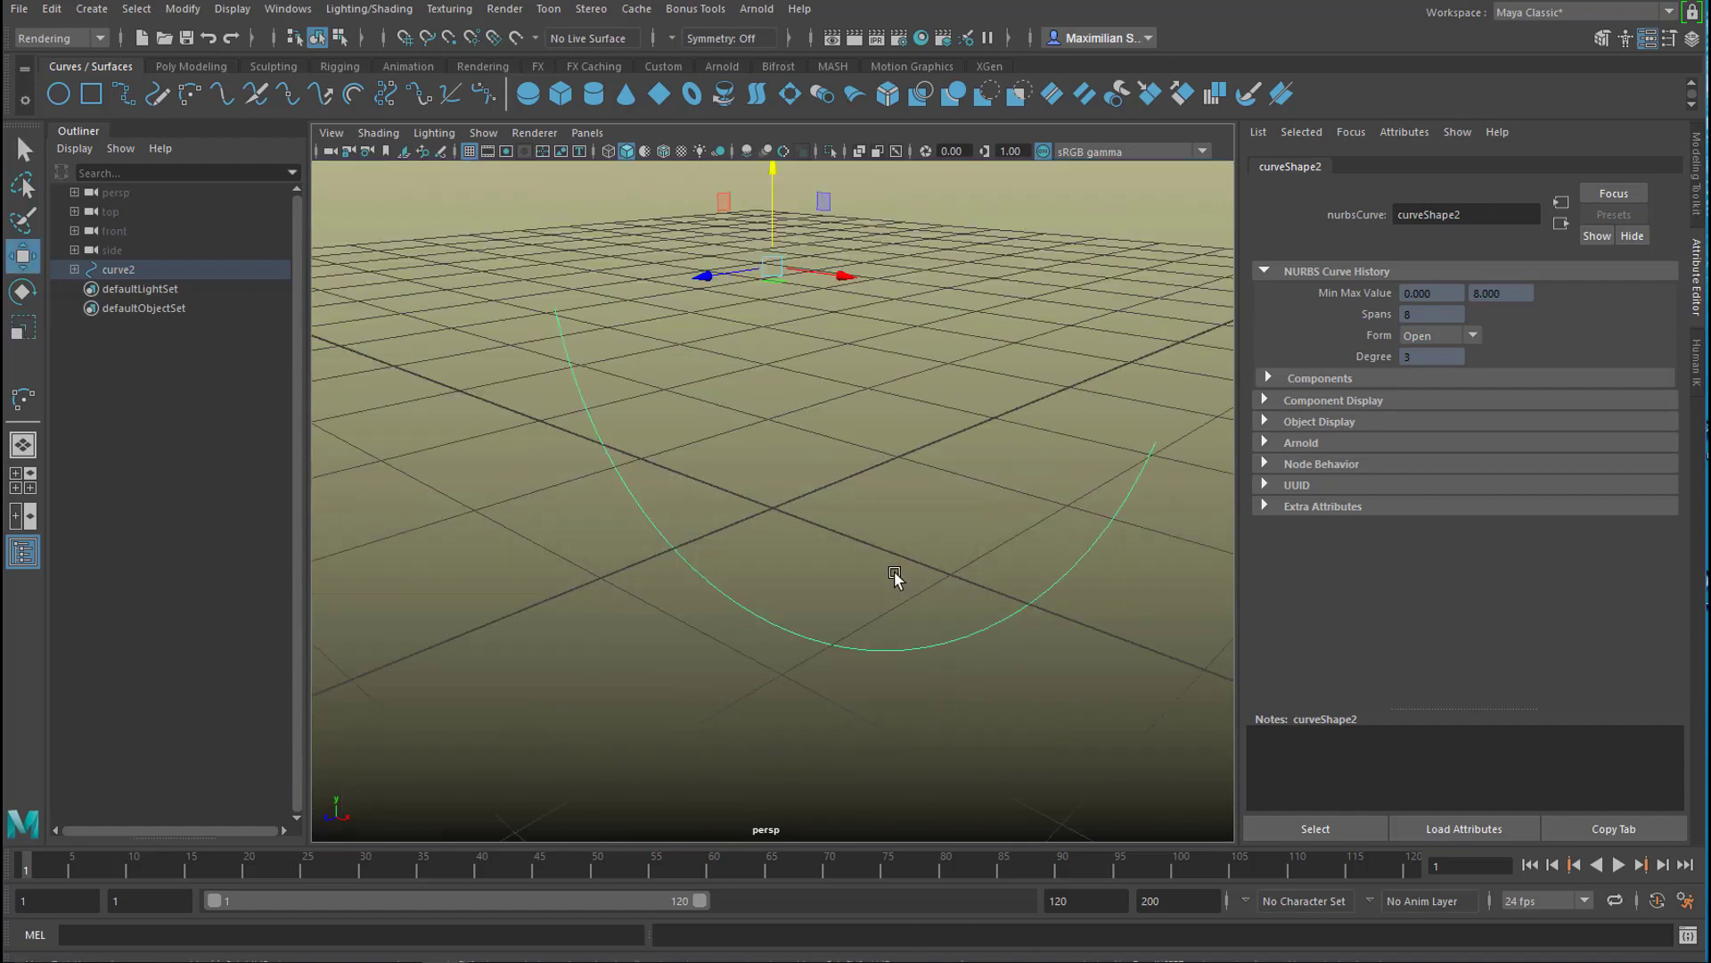
key("Insert")
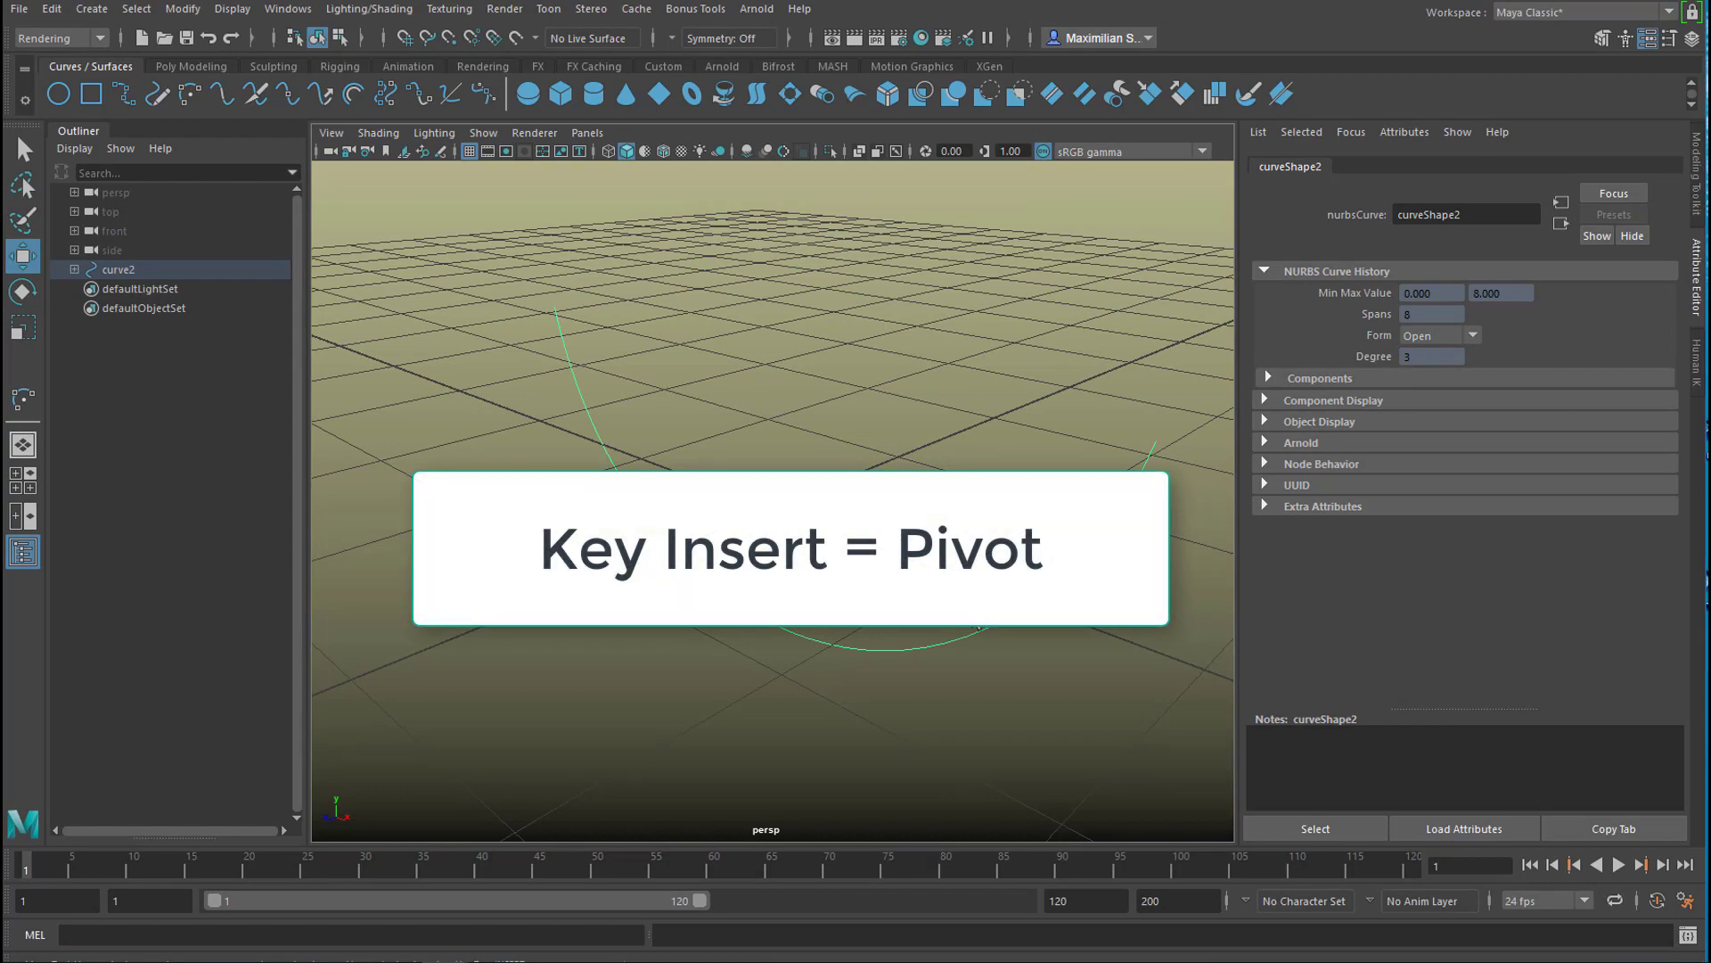
left_click_drag(977, 615, 986, 573, "alt")
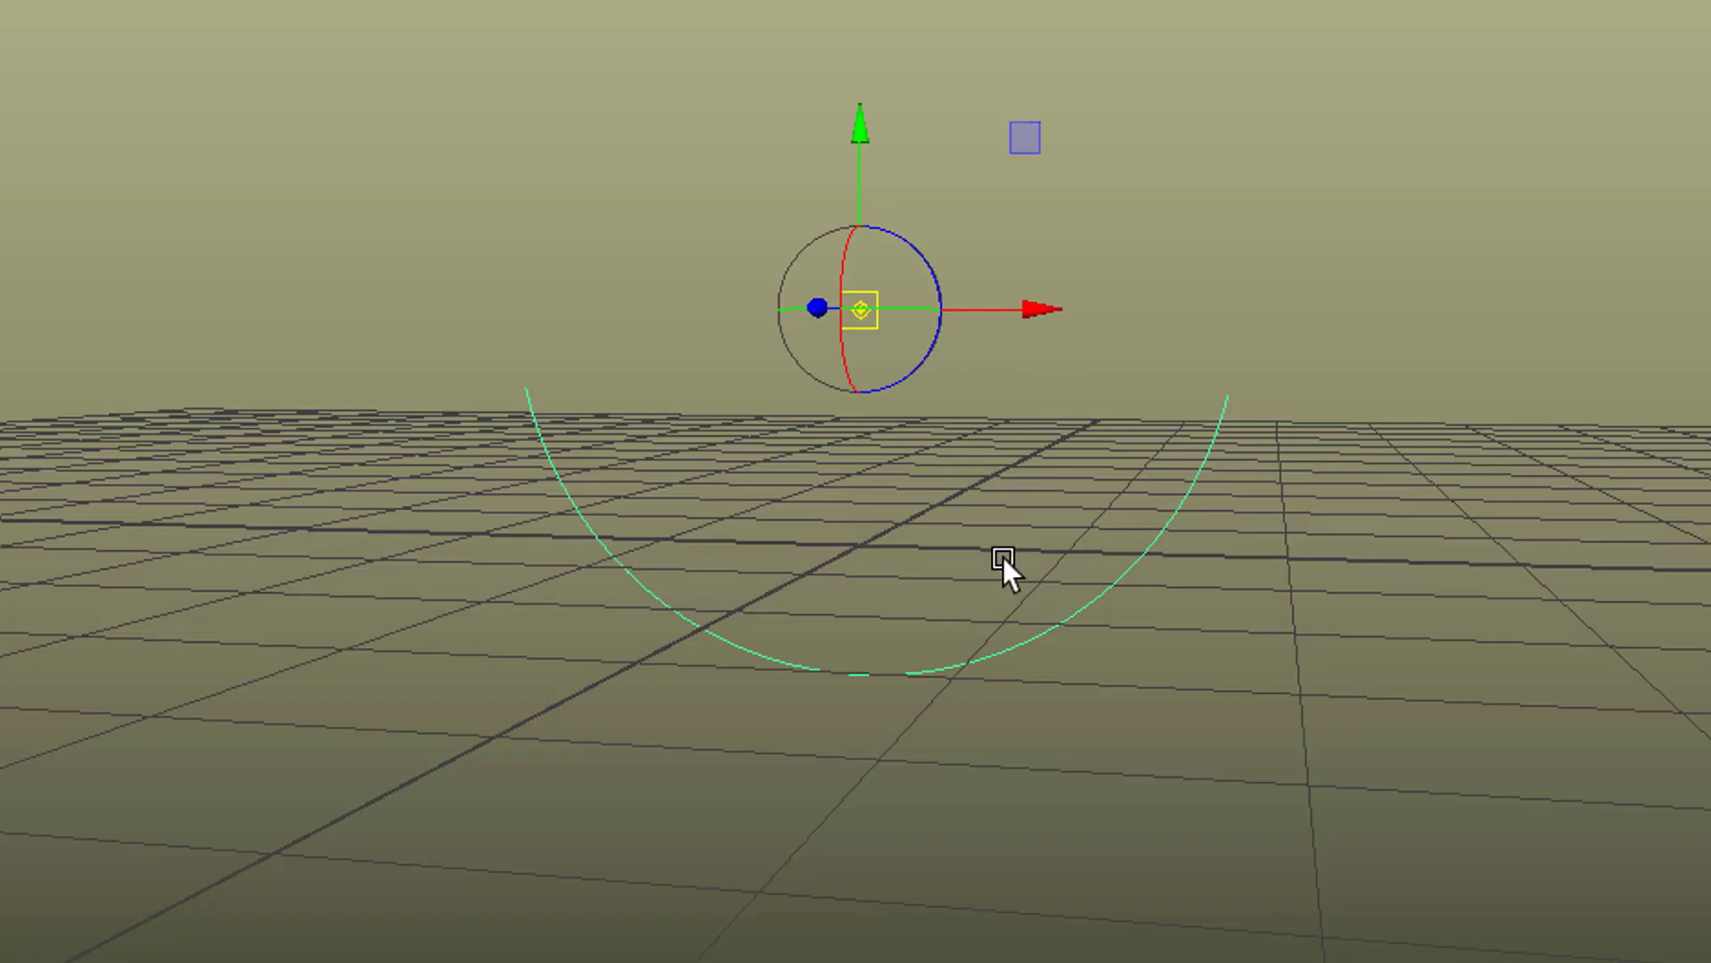
left_click_drag(1003, 558, 1047, 586, "alt")
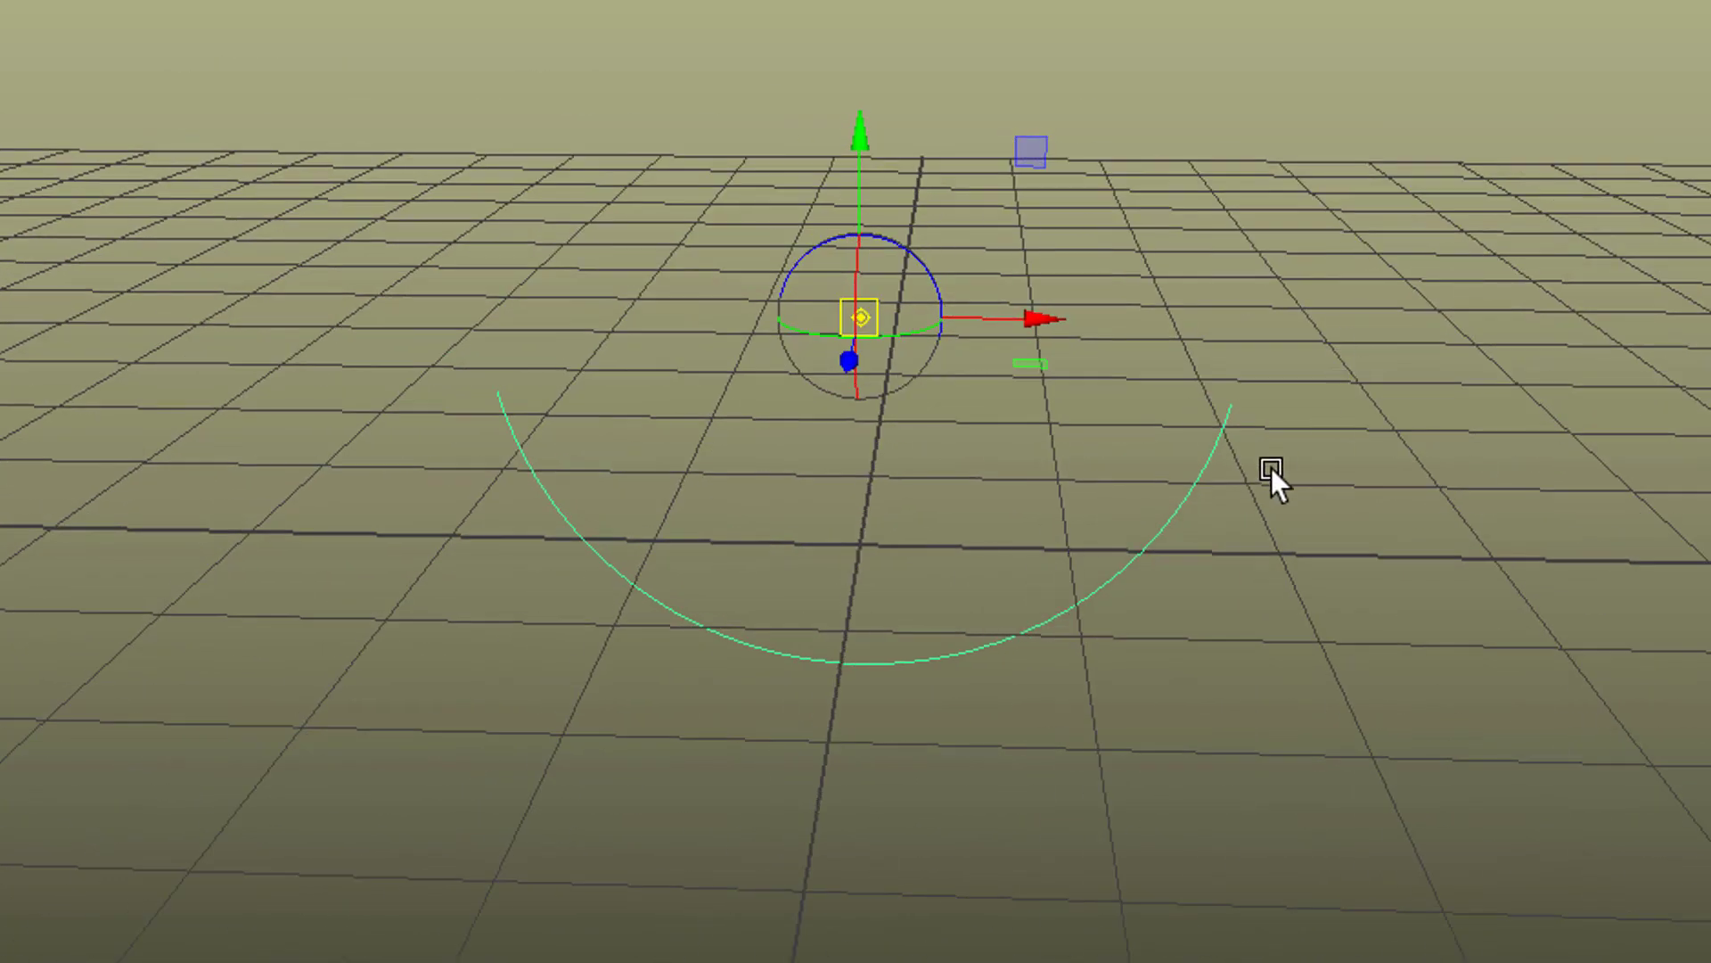
left_click_drag(1241, 534, 1204, 526, "alt")
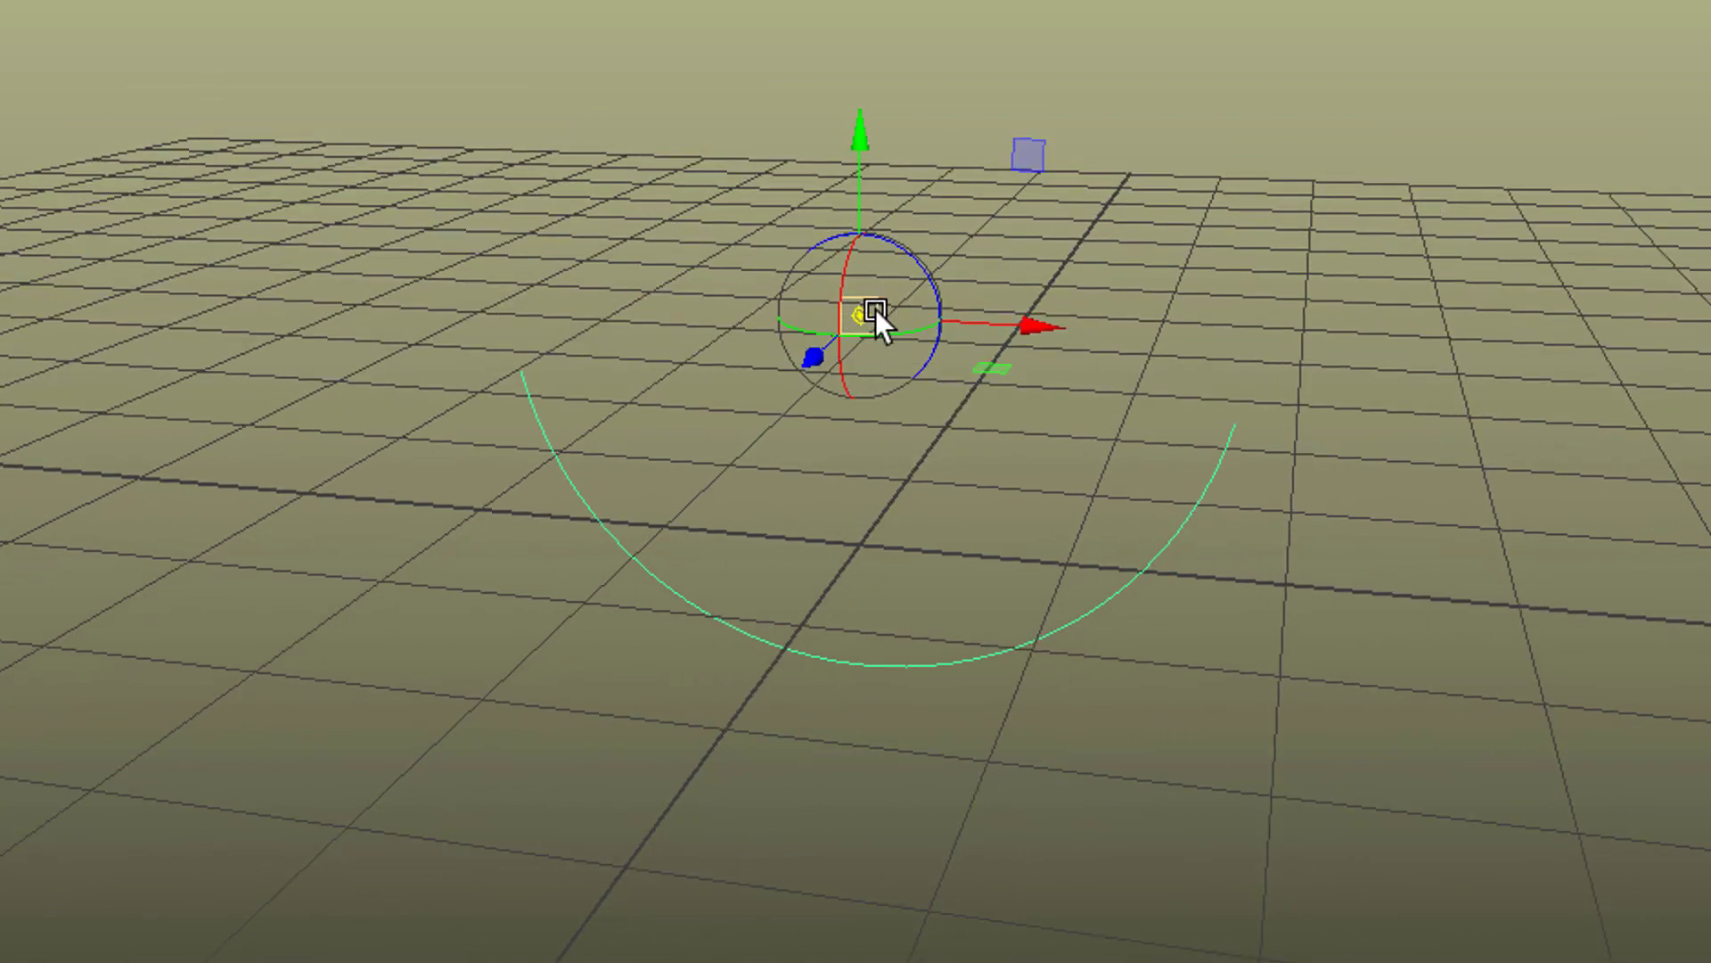
left_click_drag(861, 313, 1212, 428)
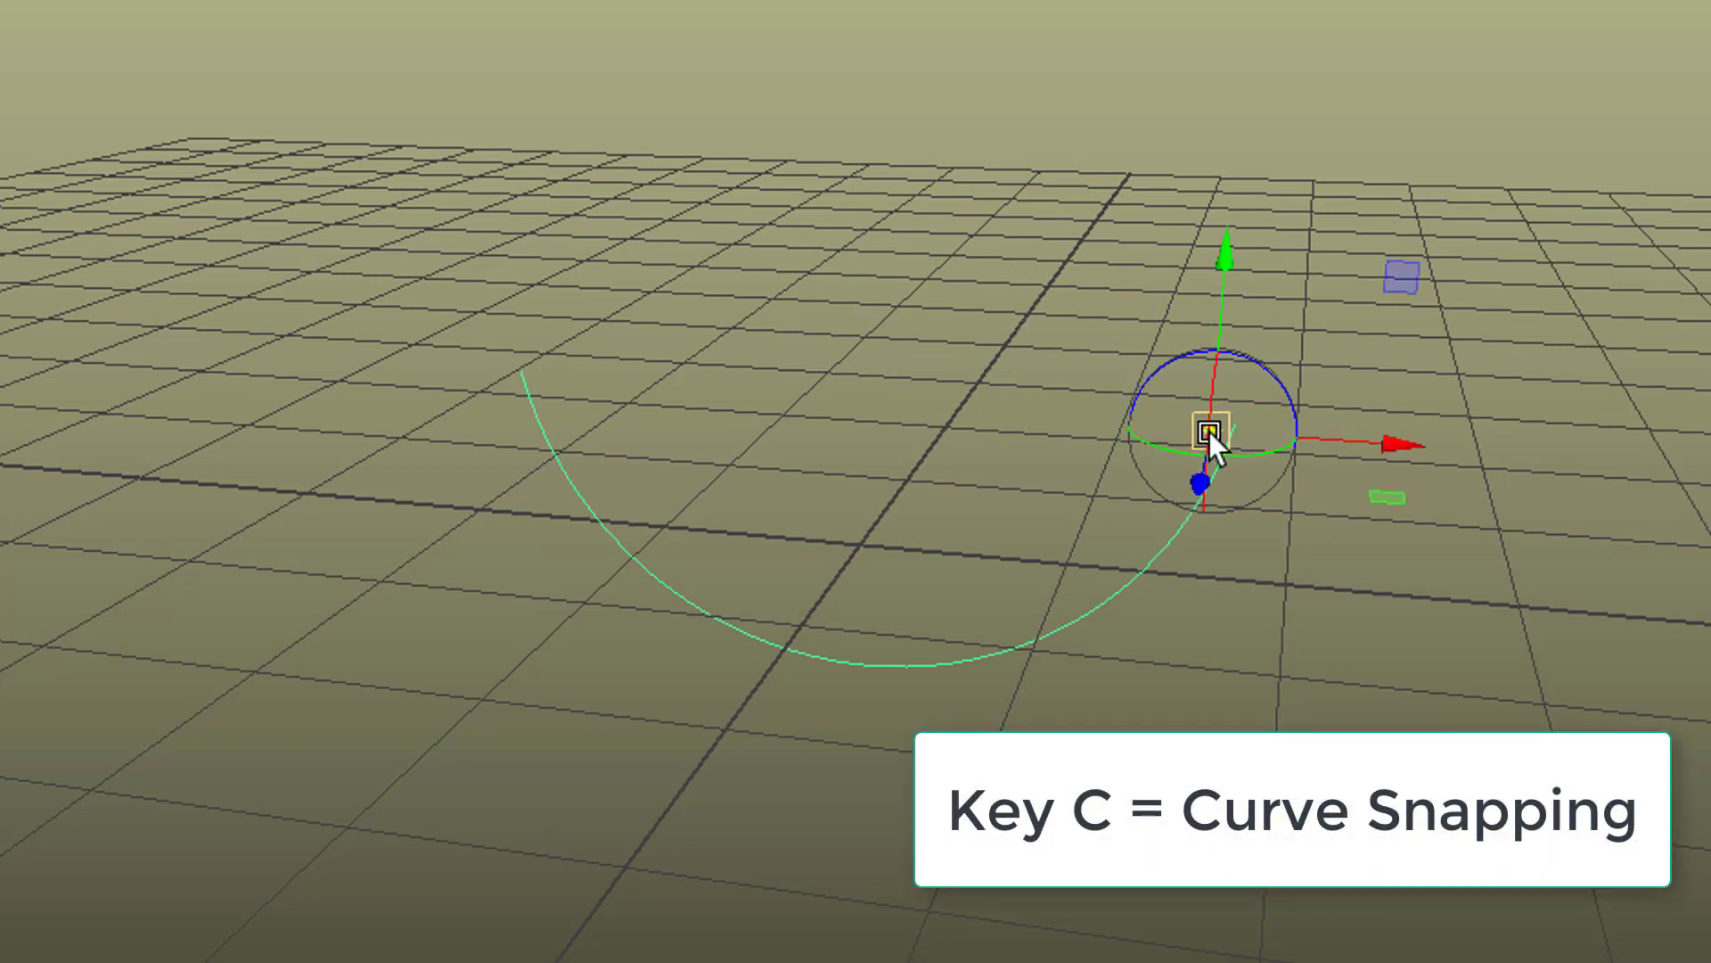
left_click_drag(1209, 431, 1387, 431)
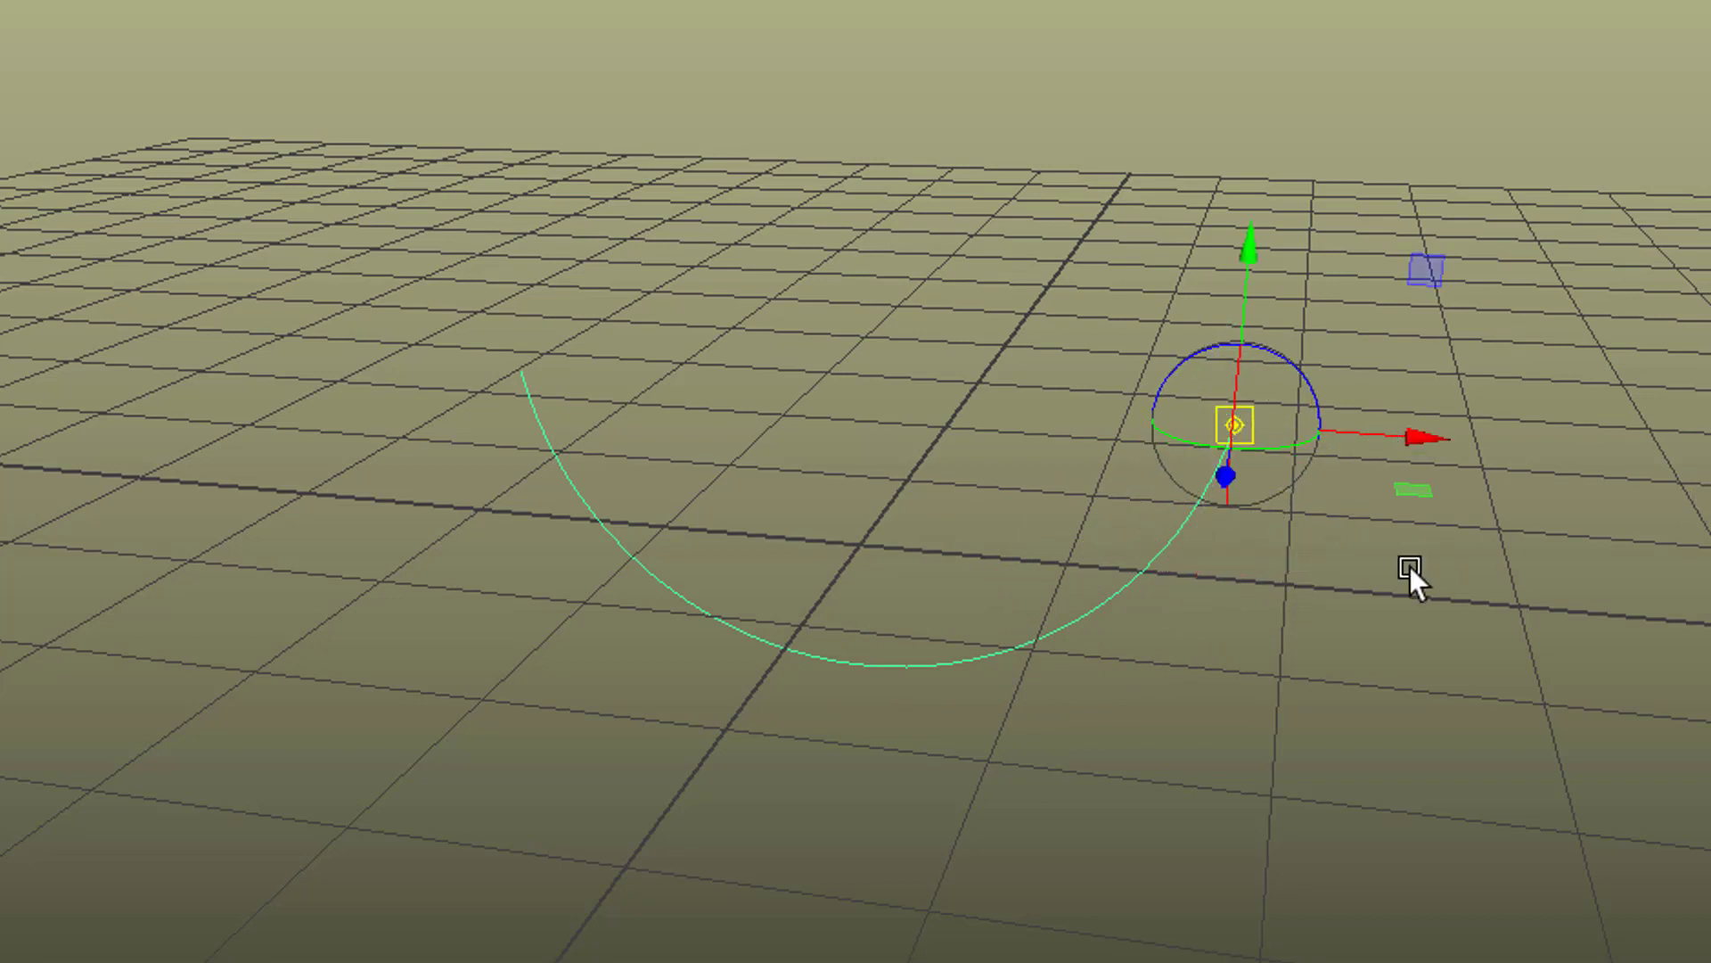
key("d")
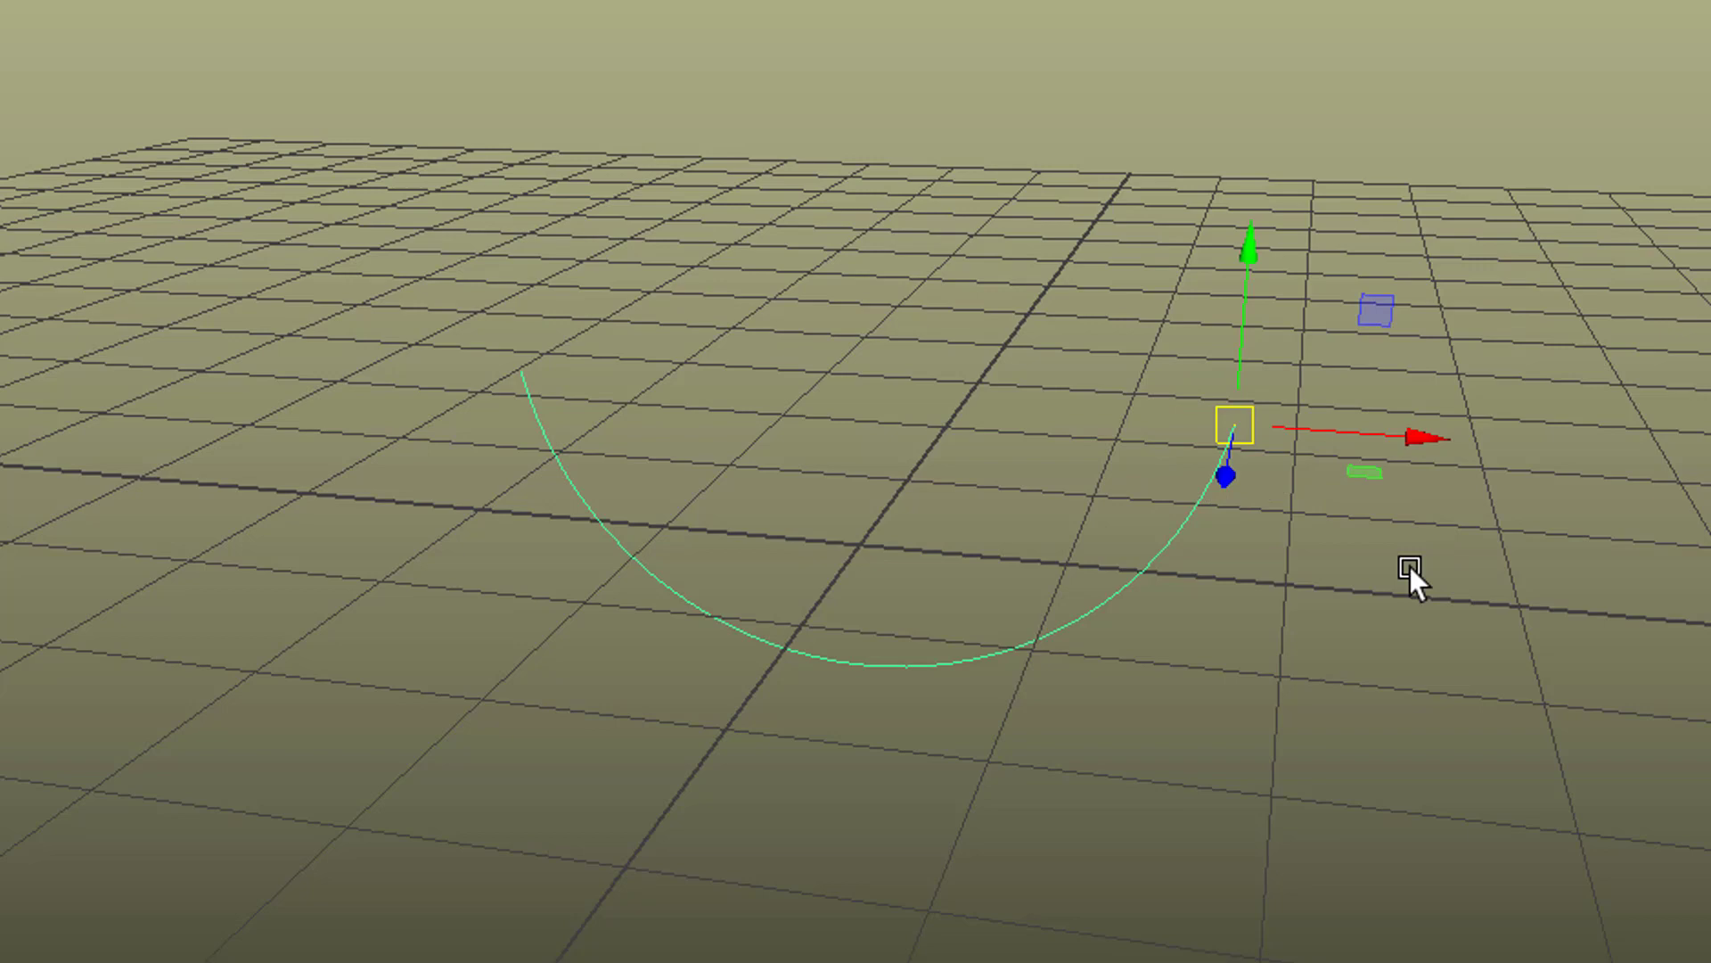
Try rotating the arc around its end-point pivot, and undo the rotation.
left_click_drag(1381, 713, 1318, 770, "alt")
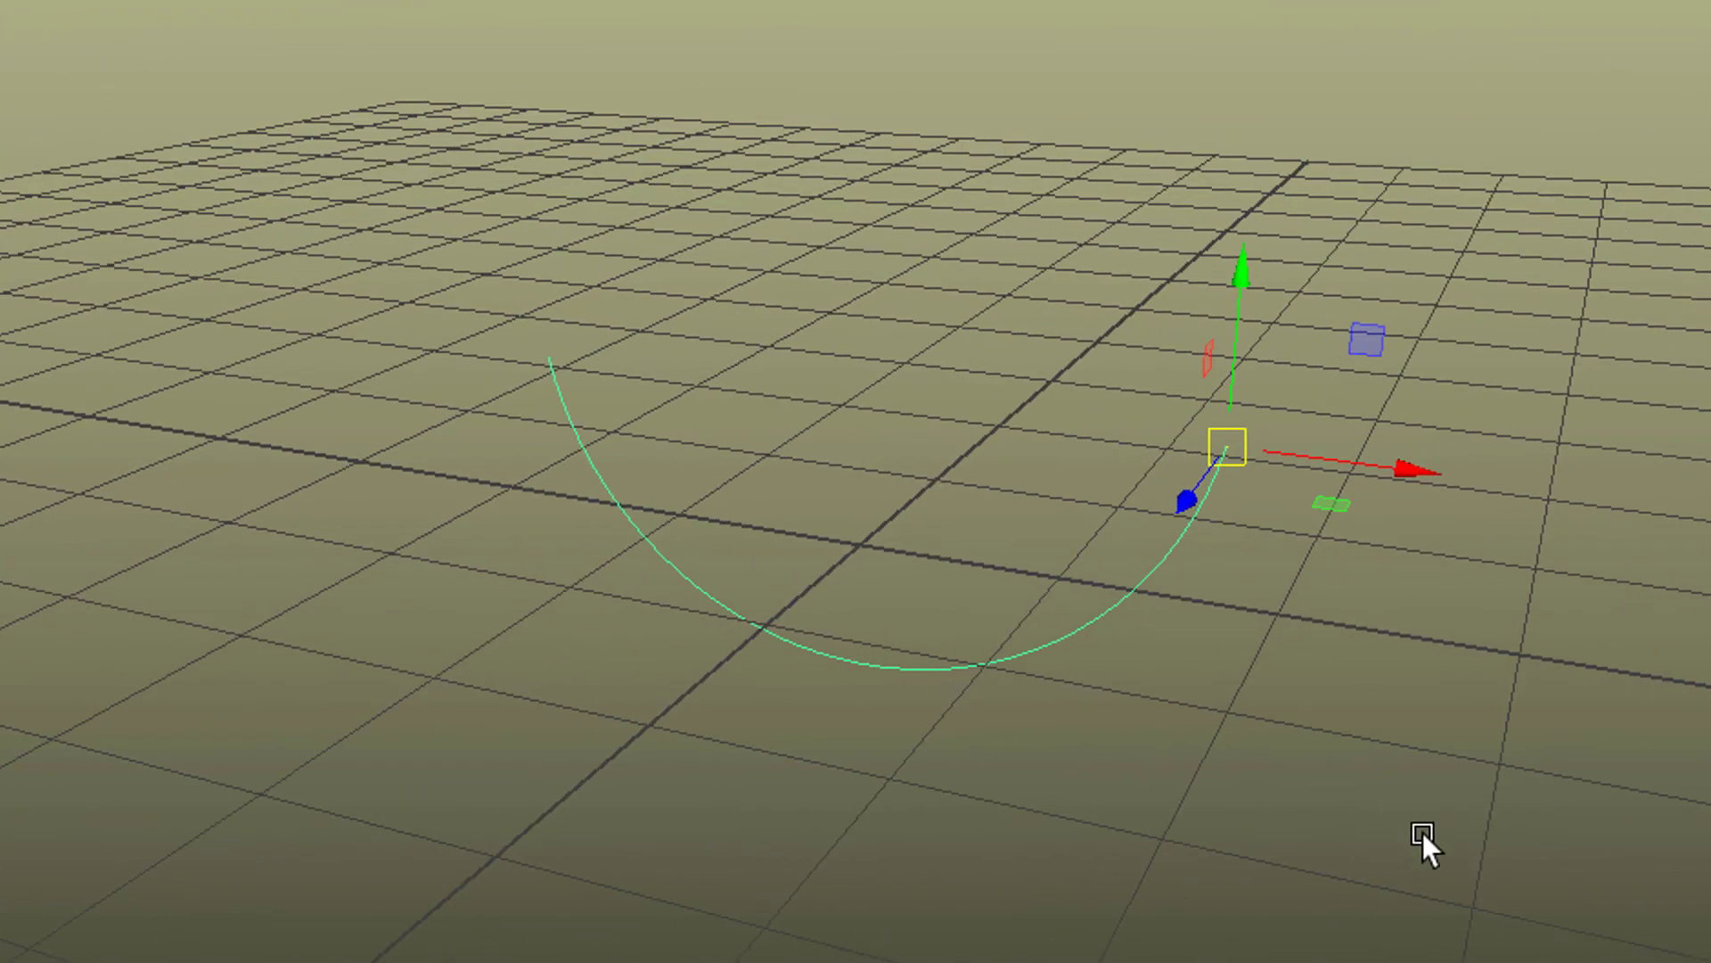
key("e")
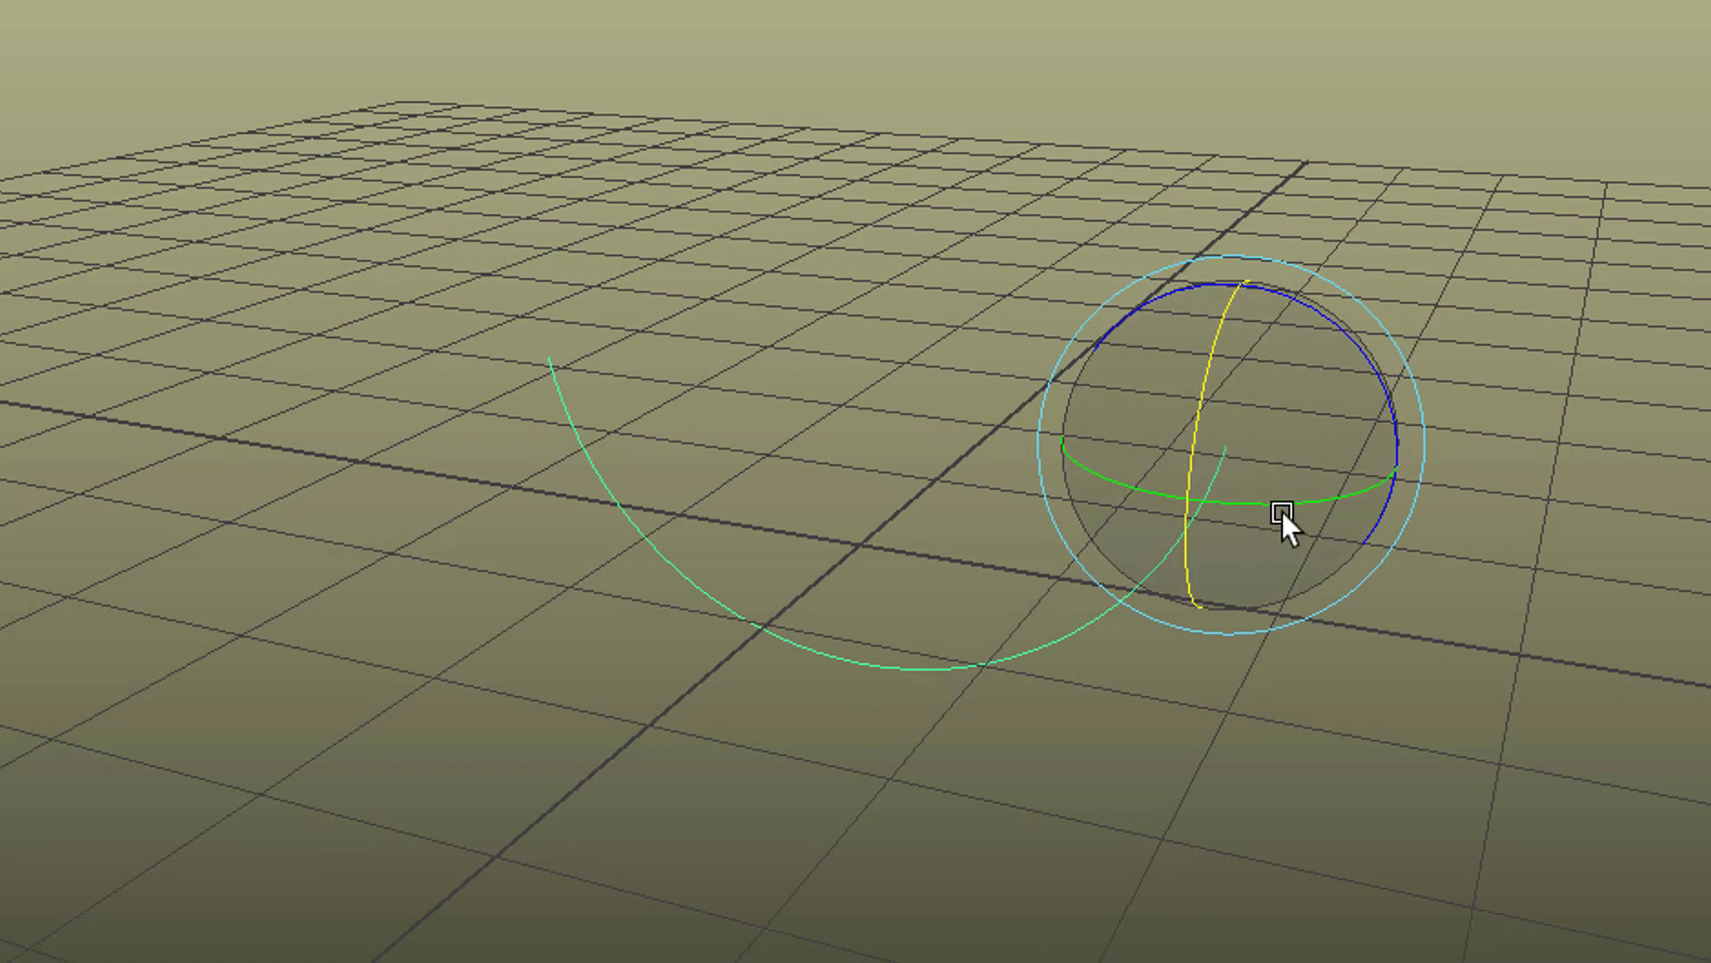
mouse_move(1282, 508)
left_mouse_down()
mouse_move(1409, 484)
mouse_move(1312, 511)
left_mouse_up()
key("ctrl+z")
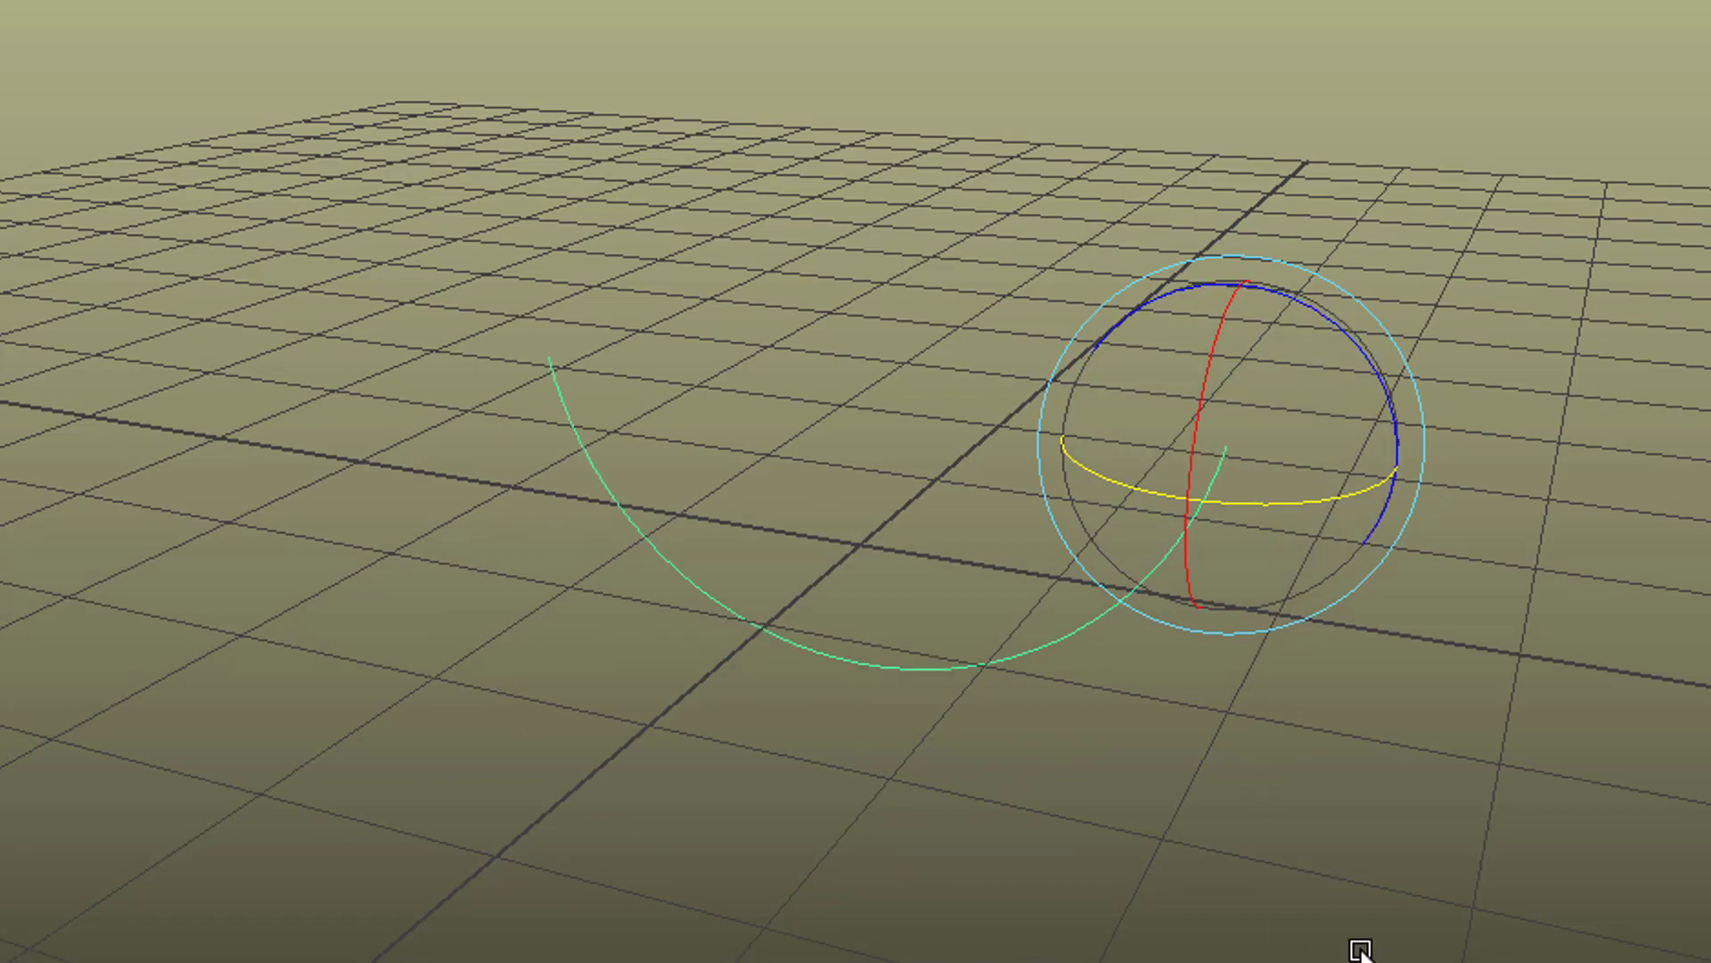
Move the arc along its Z axis to the grid's edge and set a key at frame 1.
scroll(1360, 951, "down", 5)
left_click_drag(1360, 951, 726, 835, "alt")
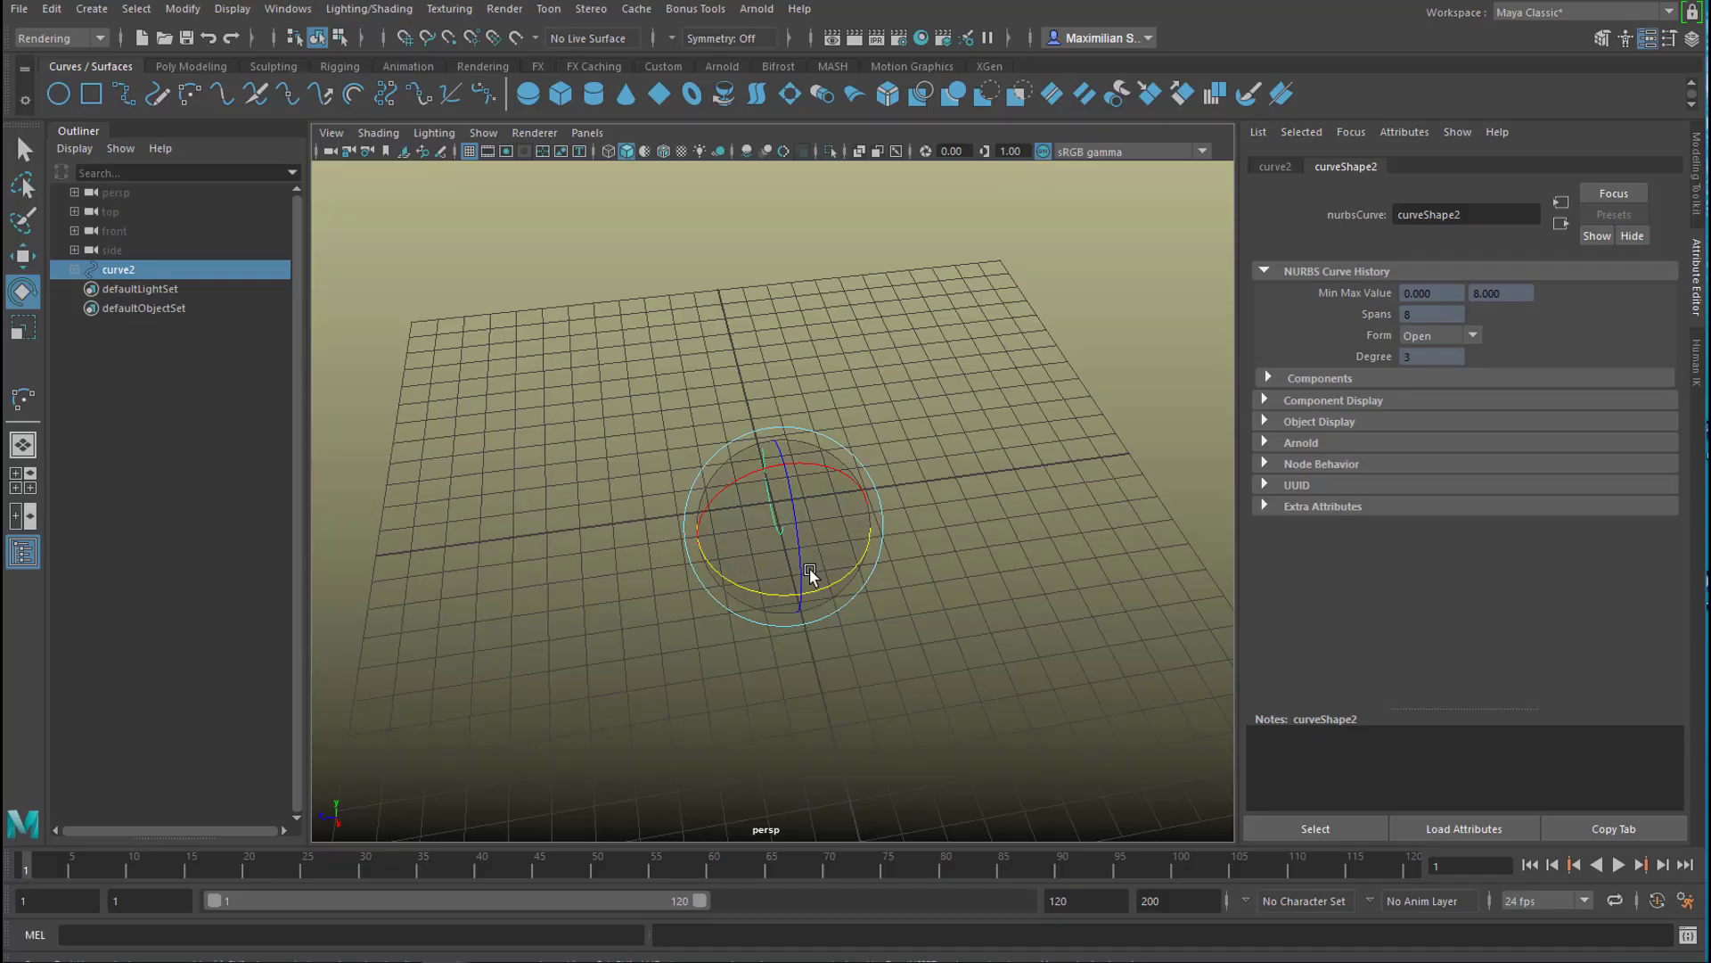
key("w")
left_click_drag(686, 536, 1082, 516)
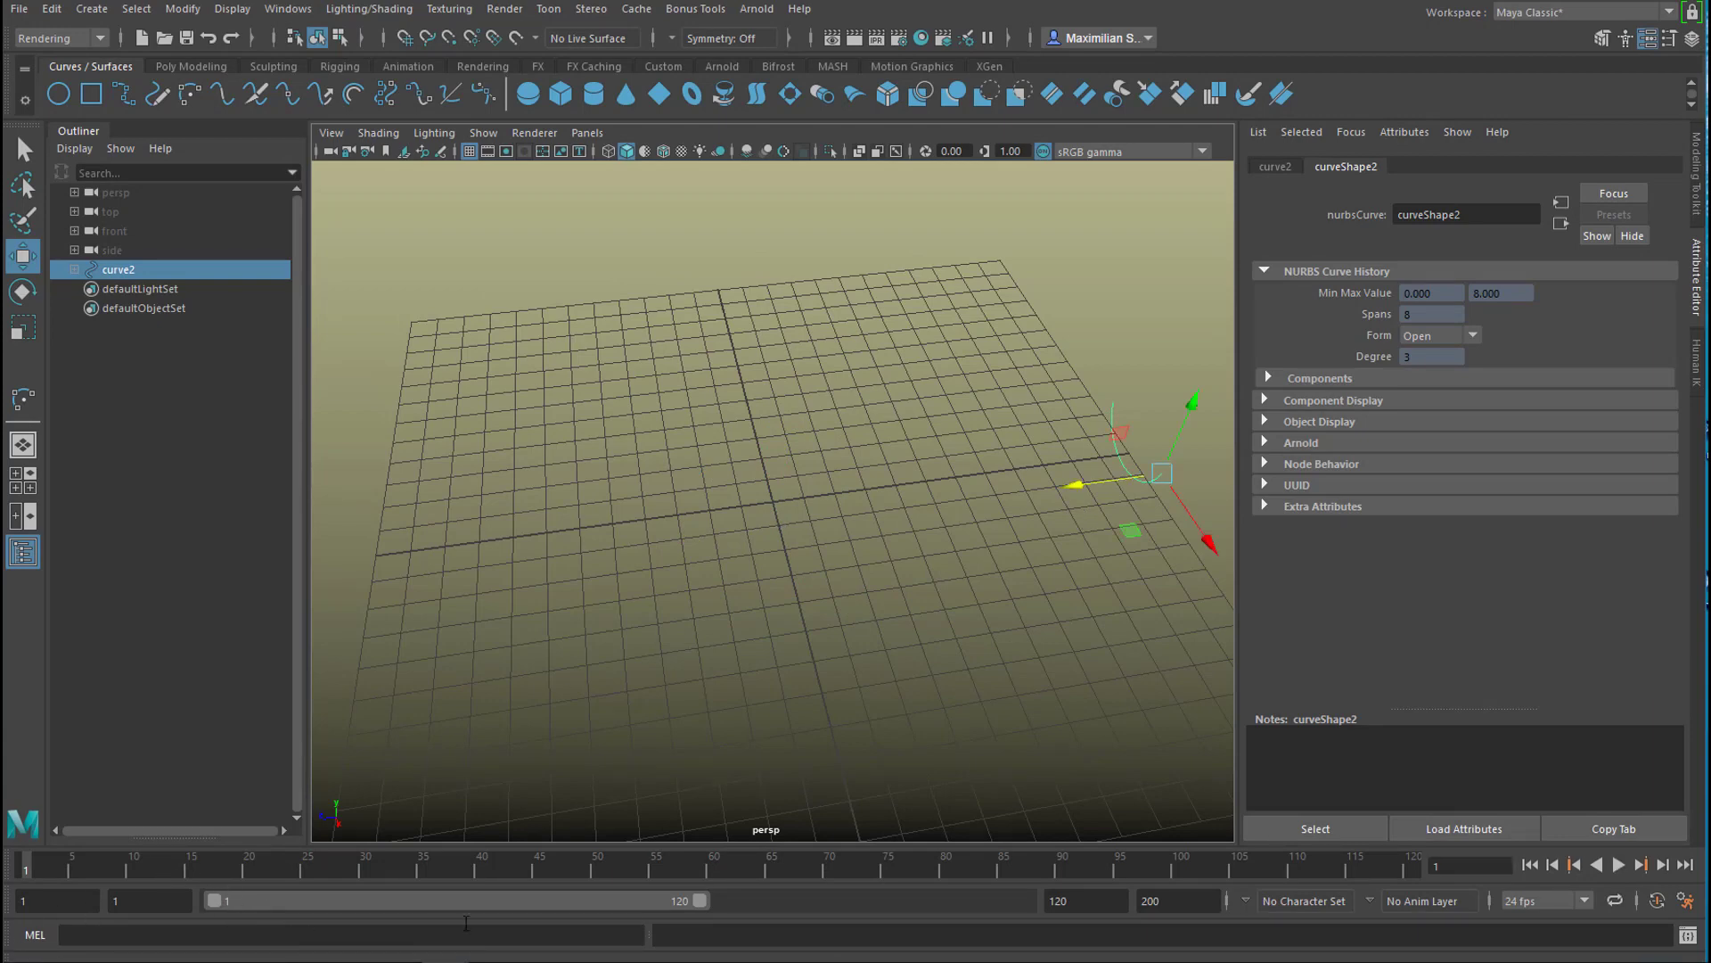
left_click_drag(941, 625, 956, 596, "alt")
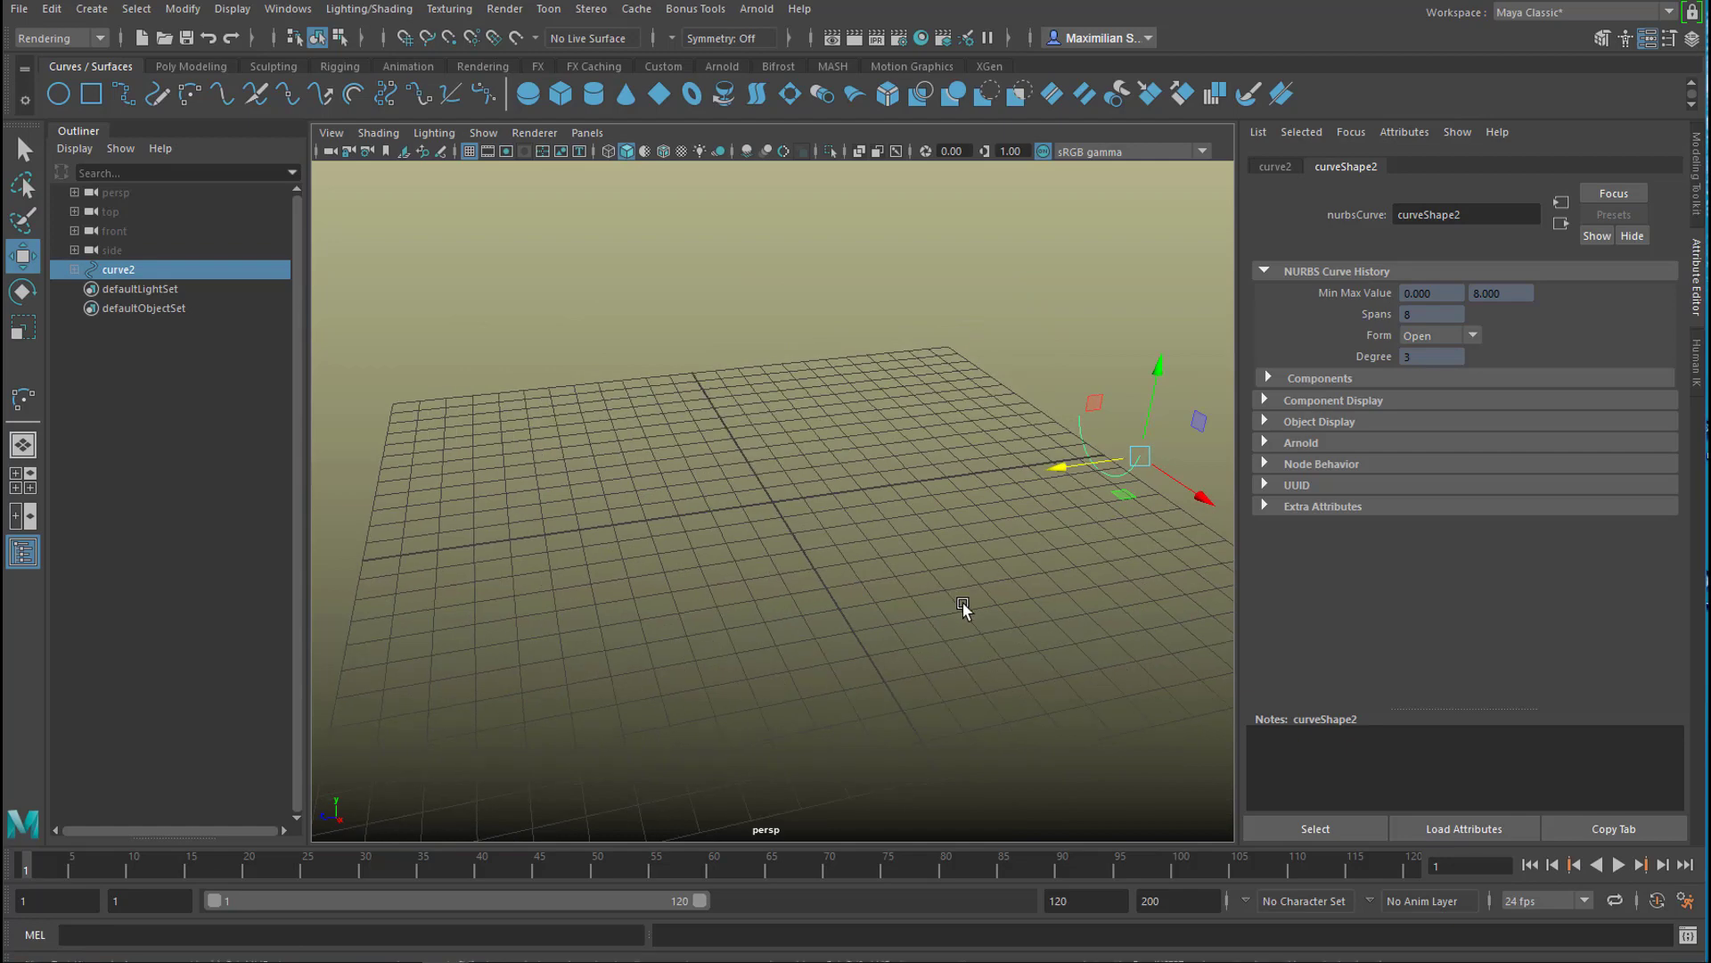
key("s")
At frame 30, move the arc along its Z axis to the other side of the grid's center and key it.
key("alt+v")
key("alt+v")
middle_click_drag(1065, 468, 533, 548)
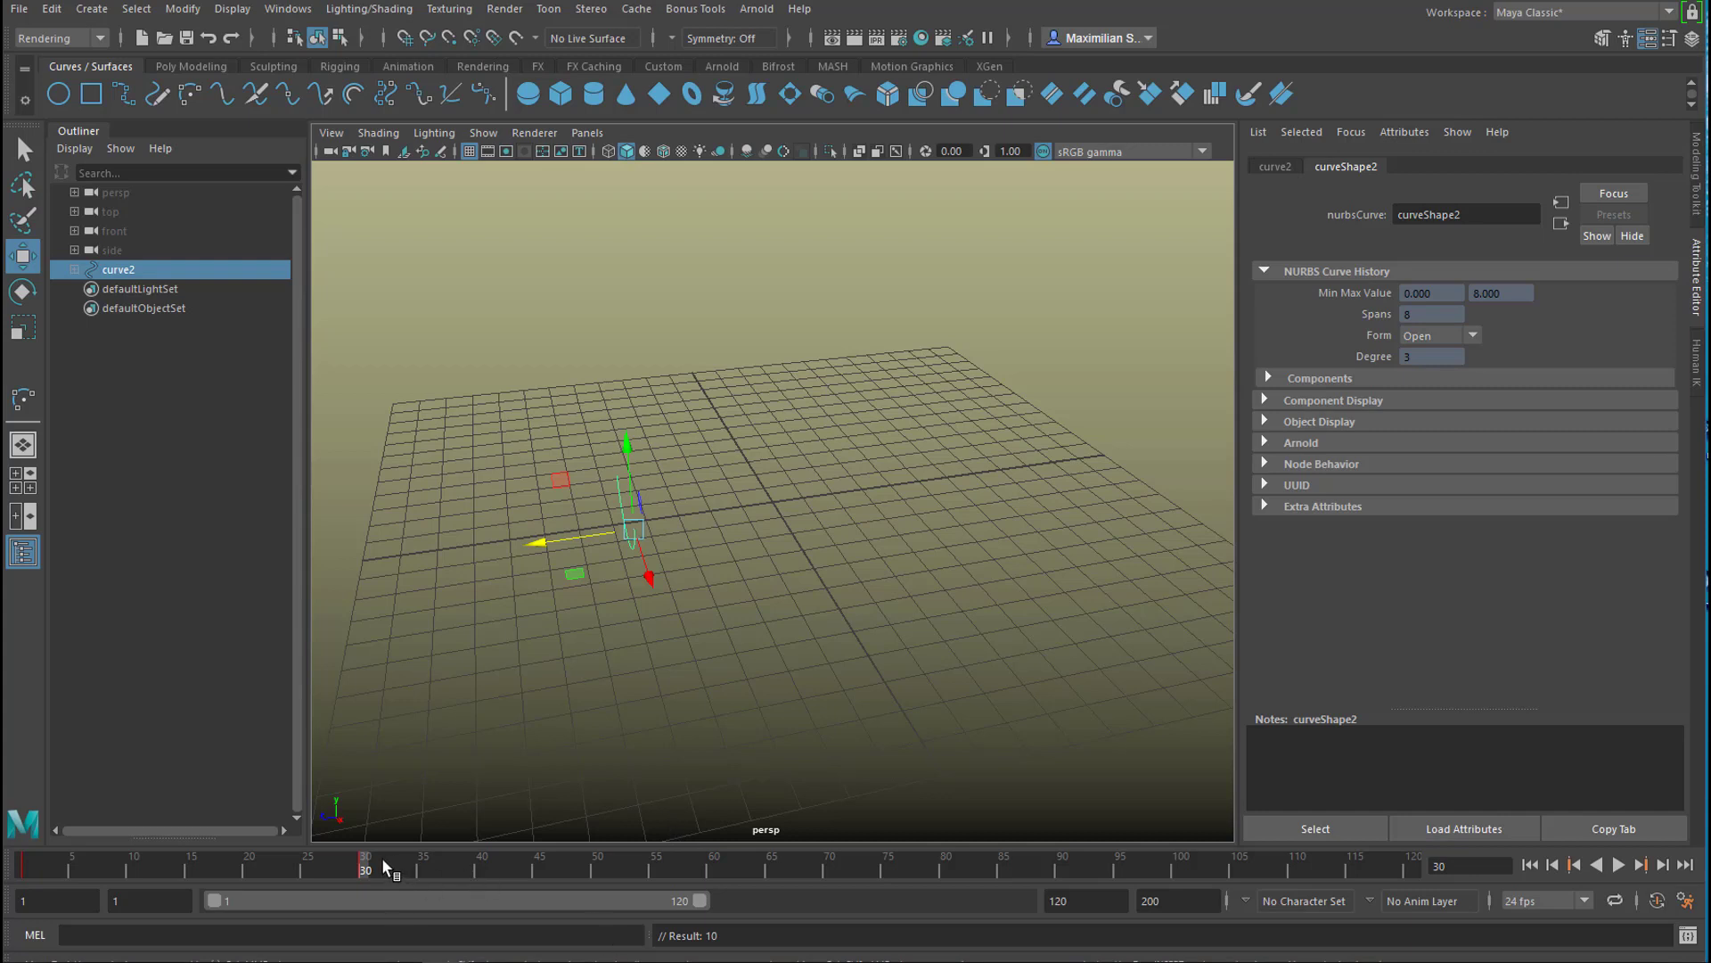
At frame 80, rotate the arc about a quarter turn around its vertical axis and key it.
left_click_drag(373, 859, 449, 870)
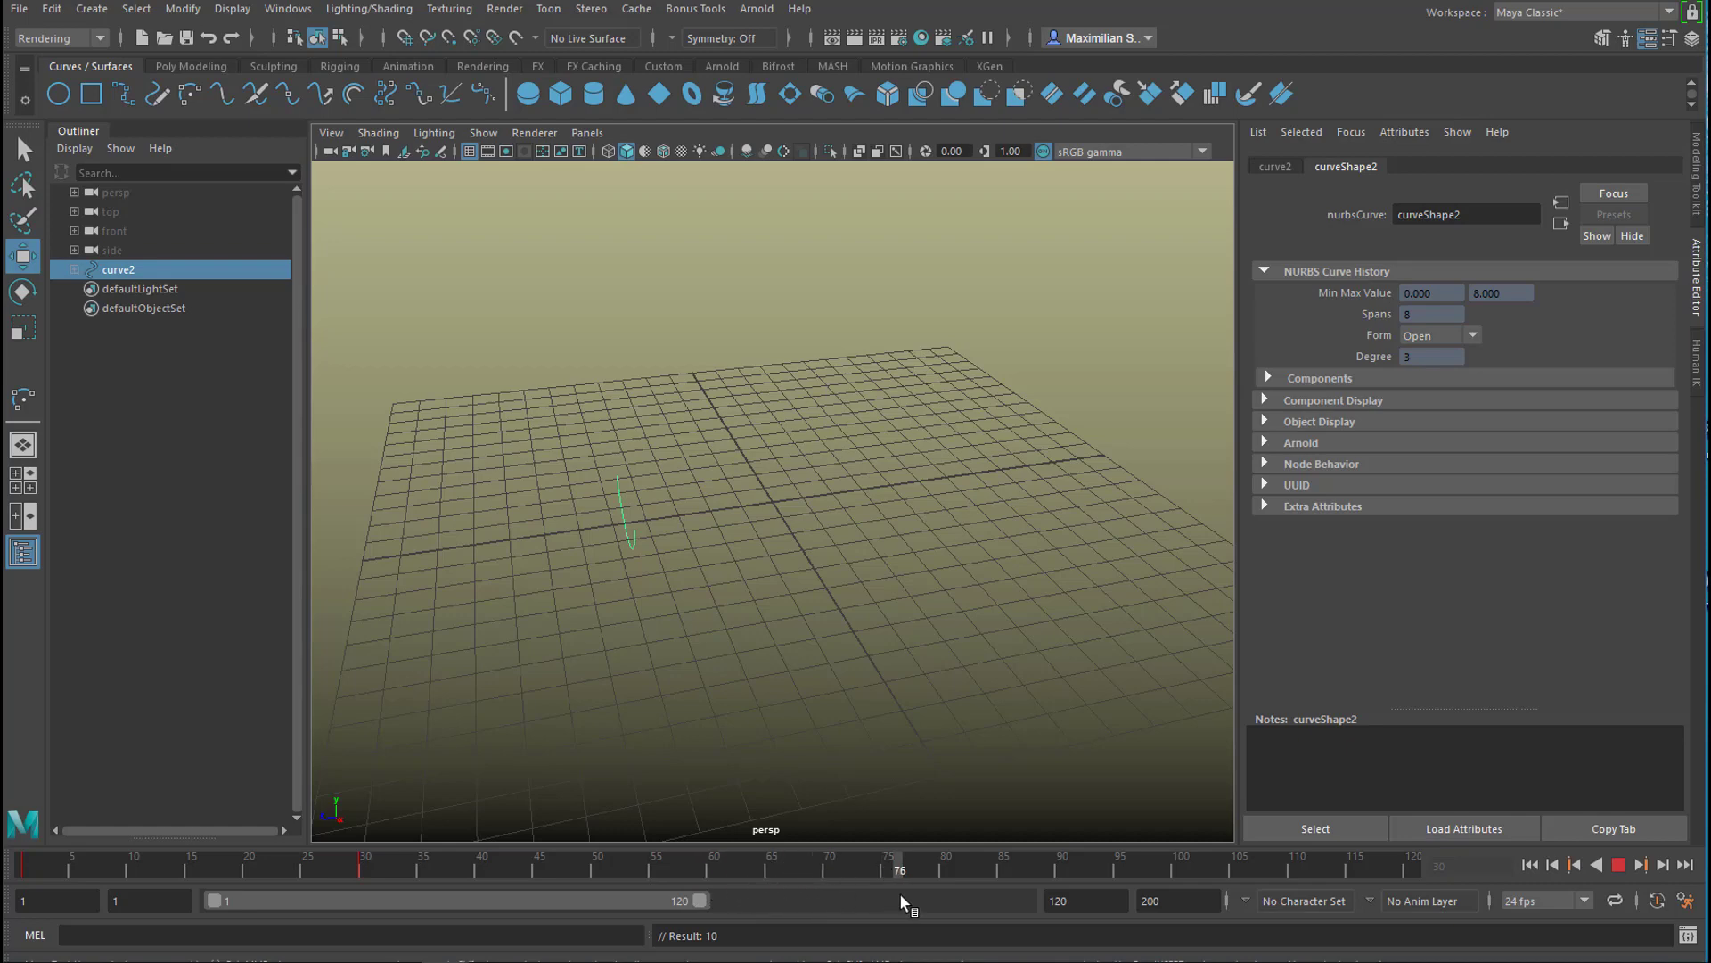
left_click_drag(943, 890, 943, 890)
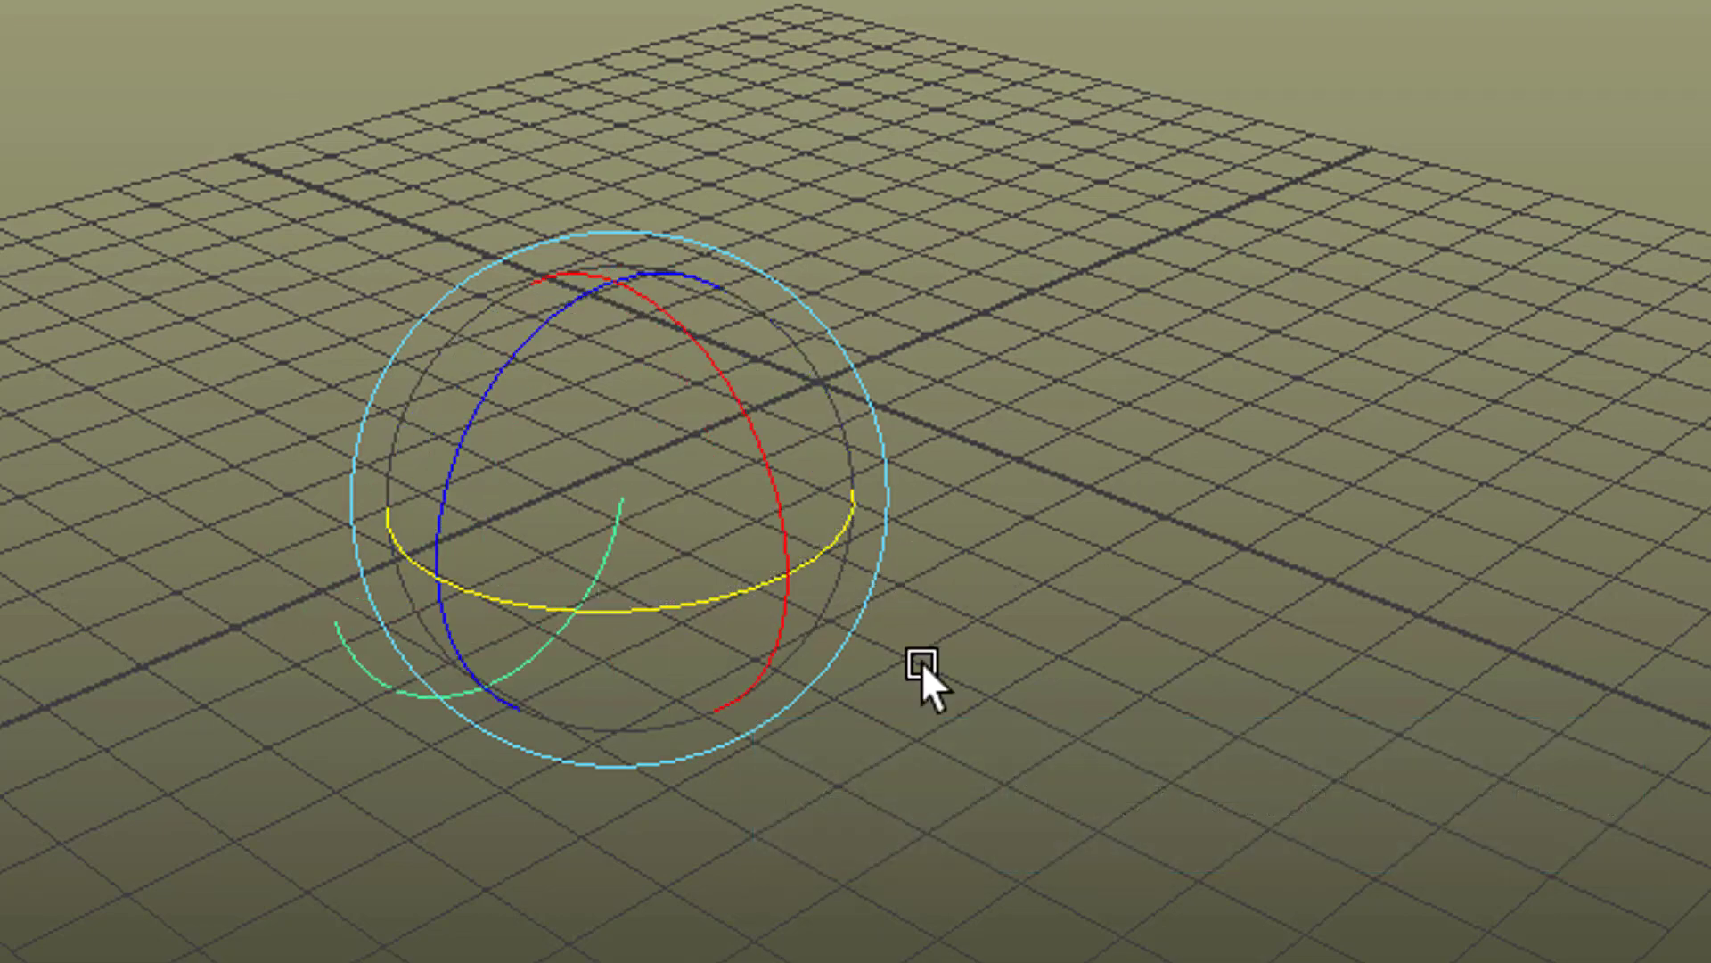
left_click_drag(713, 535, 624, 579, "alt")
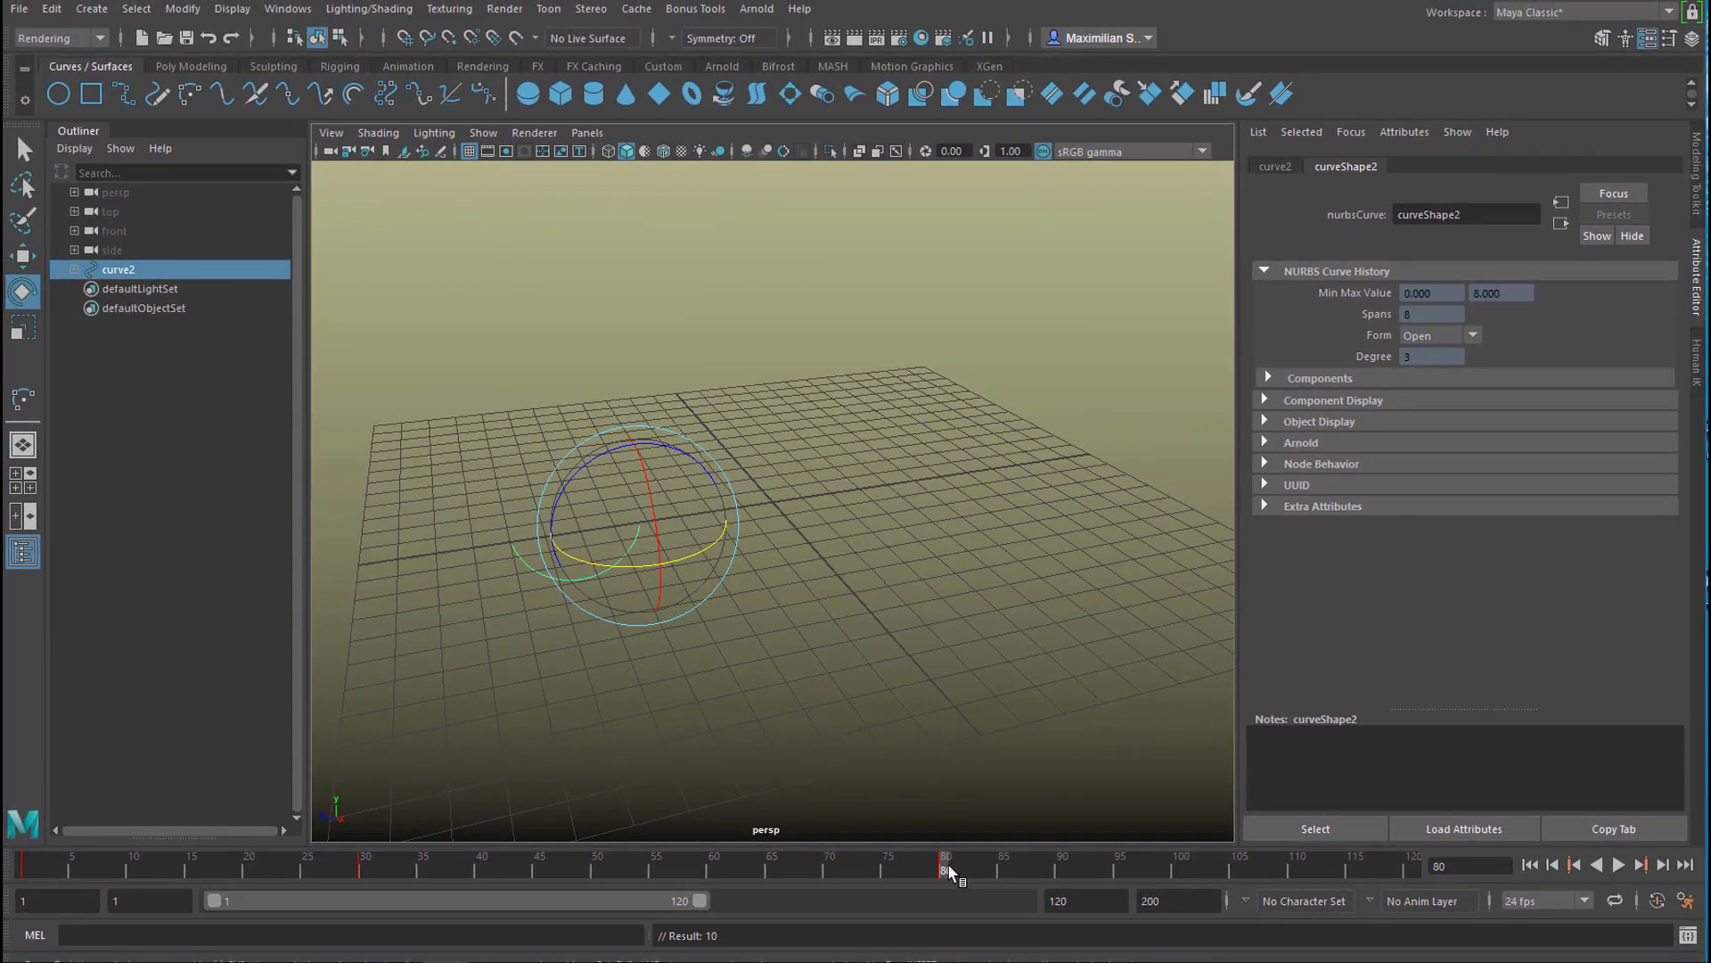
key("alt+v")
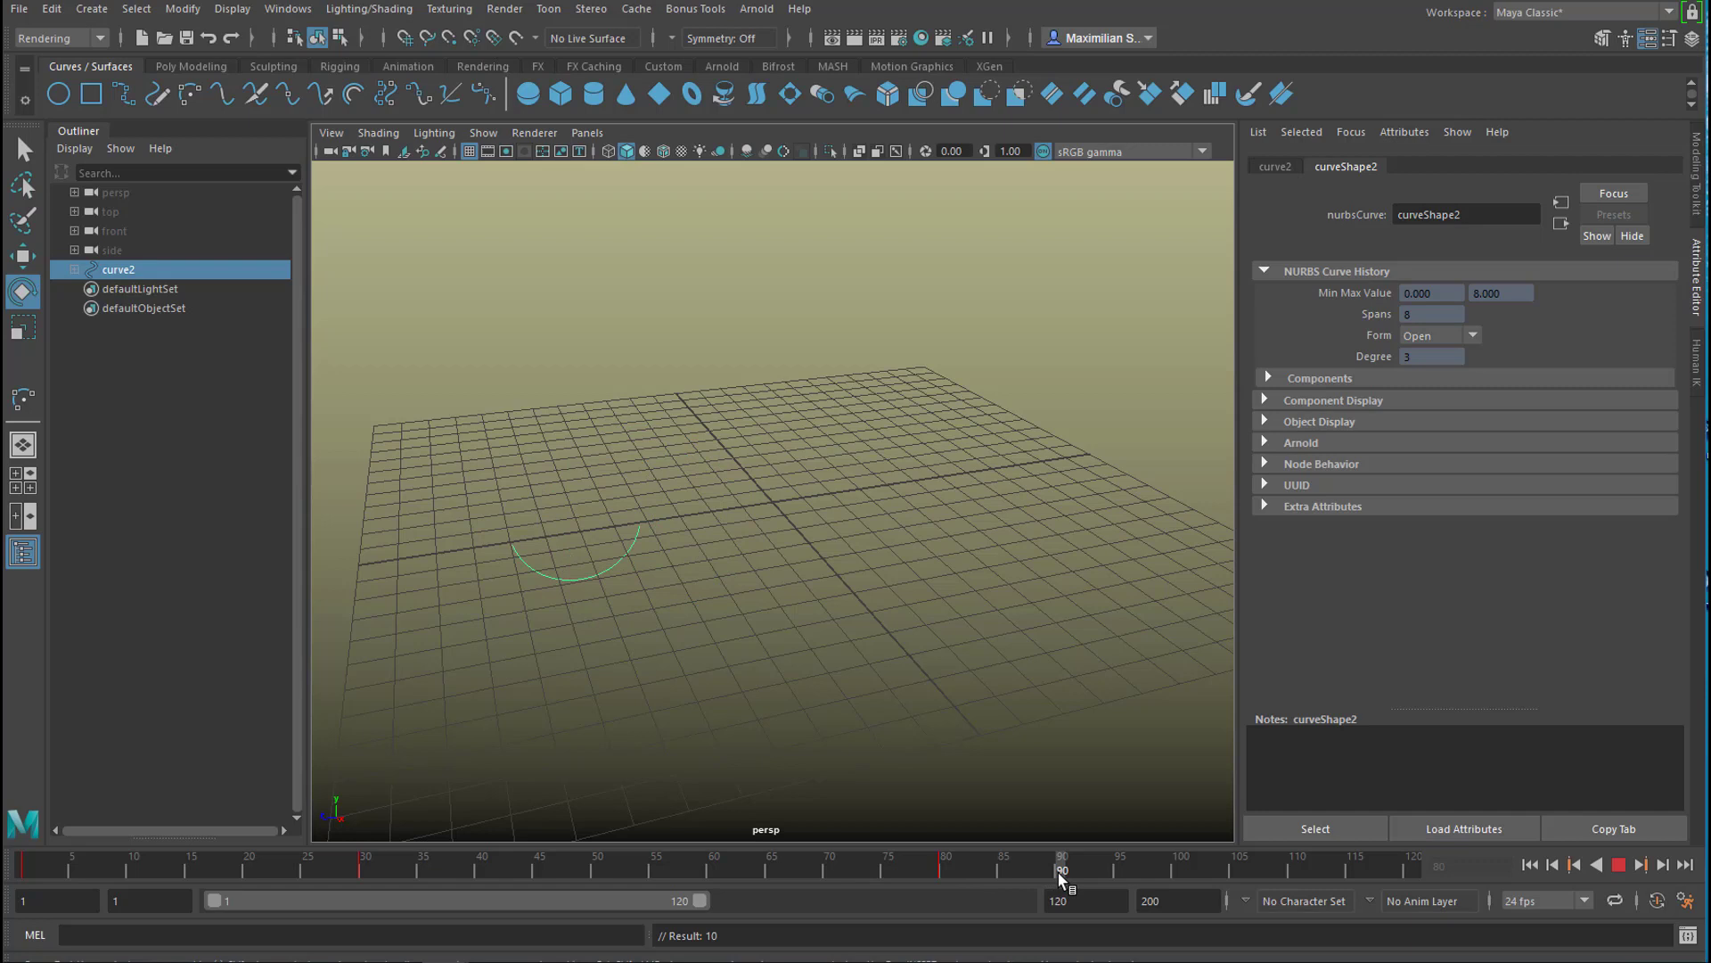
At frame 90, move the arc along its new Z direction to the near side of the grid and key it.
key("alt+v")
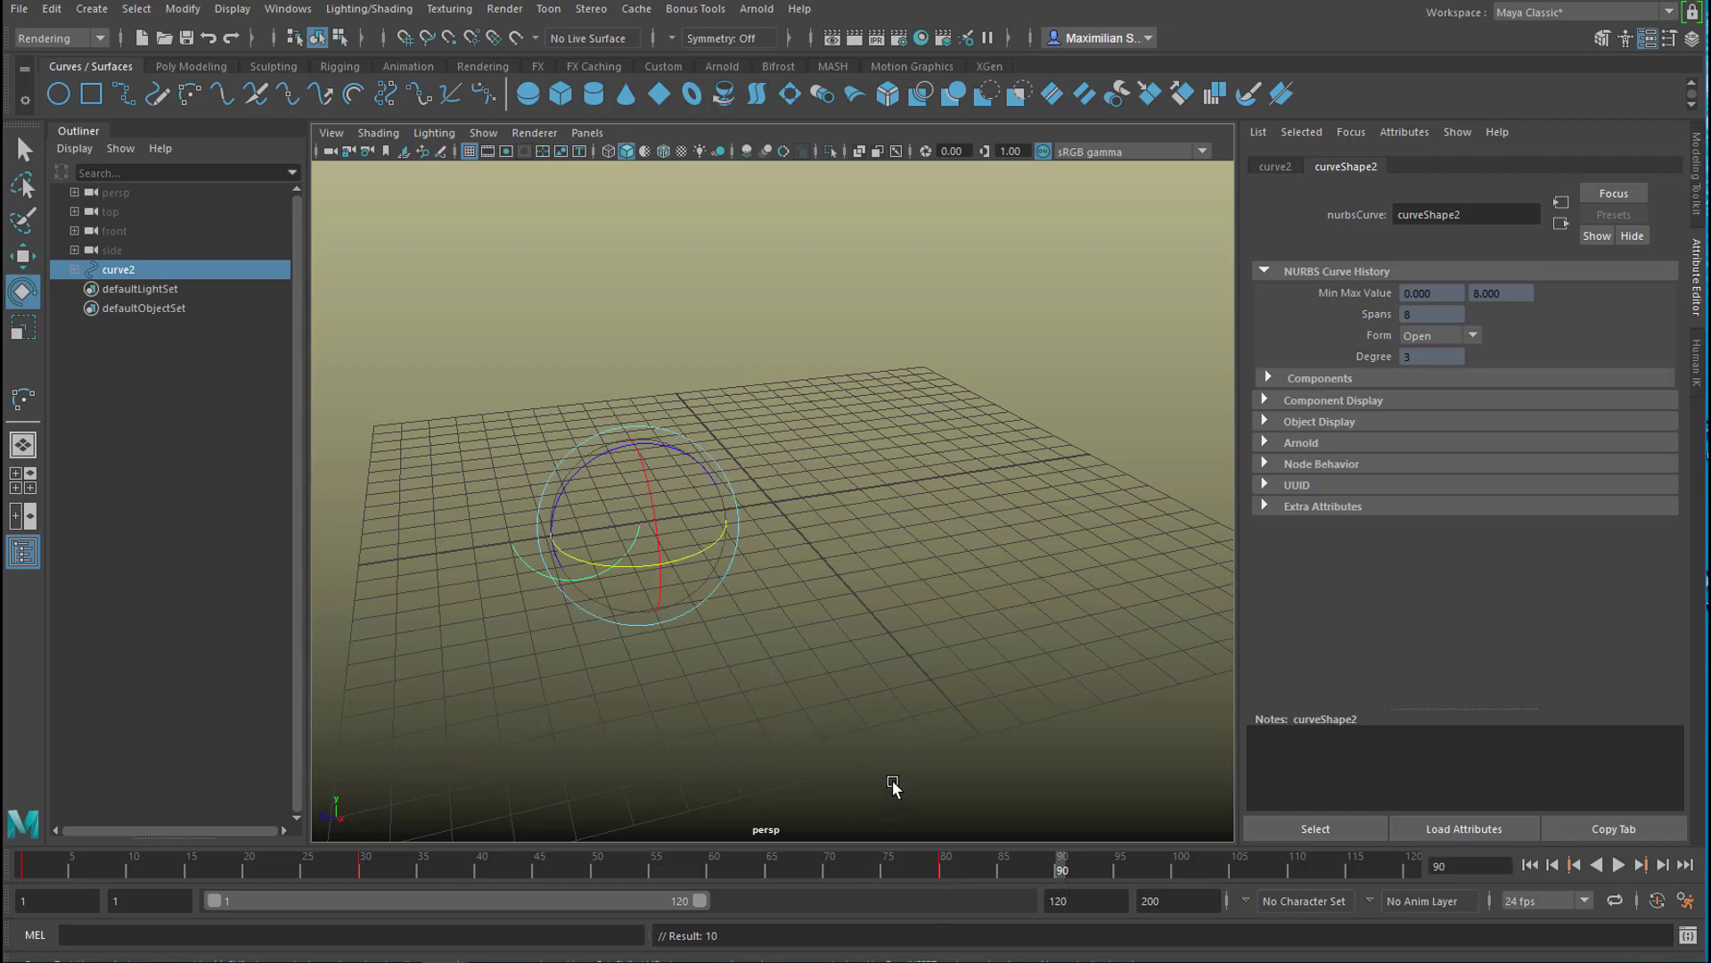
key("w")
left_click_drag(656, 565, 768, 891)
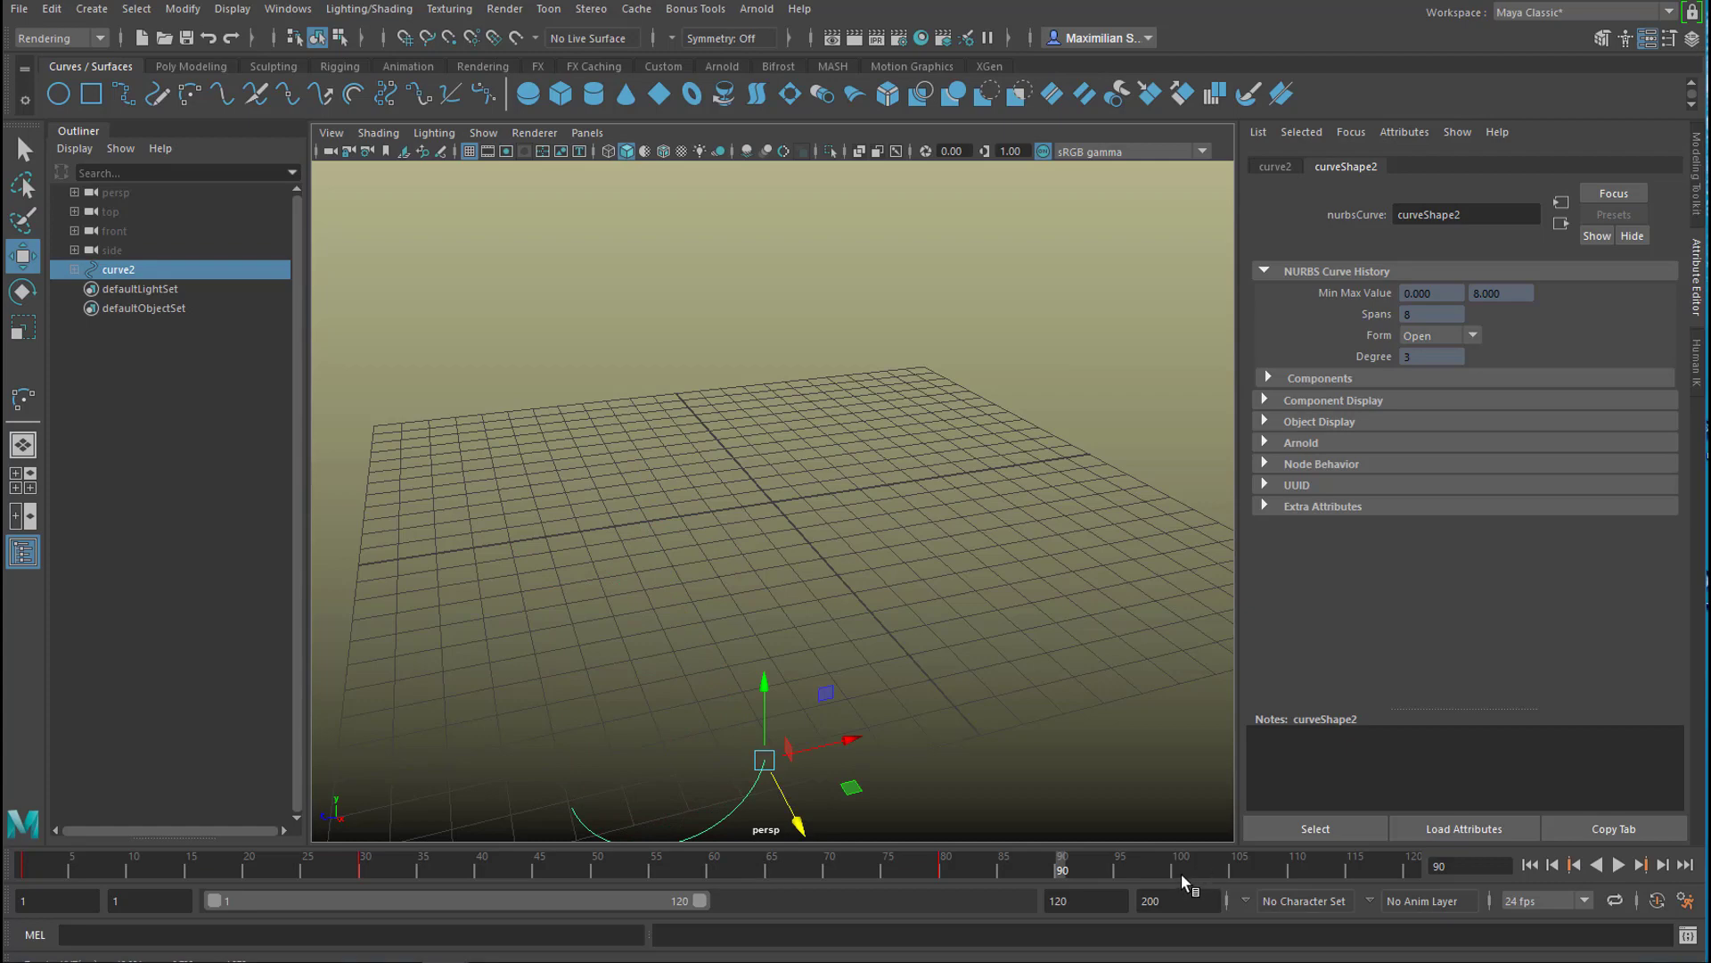
key("s")
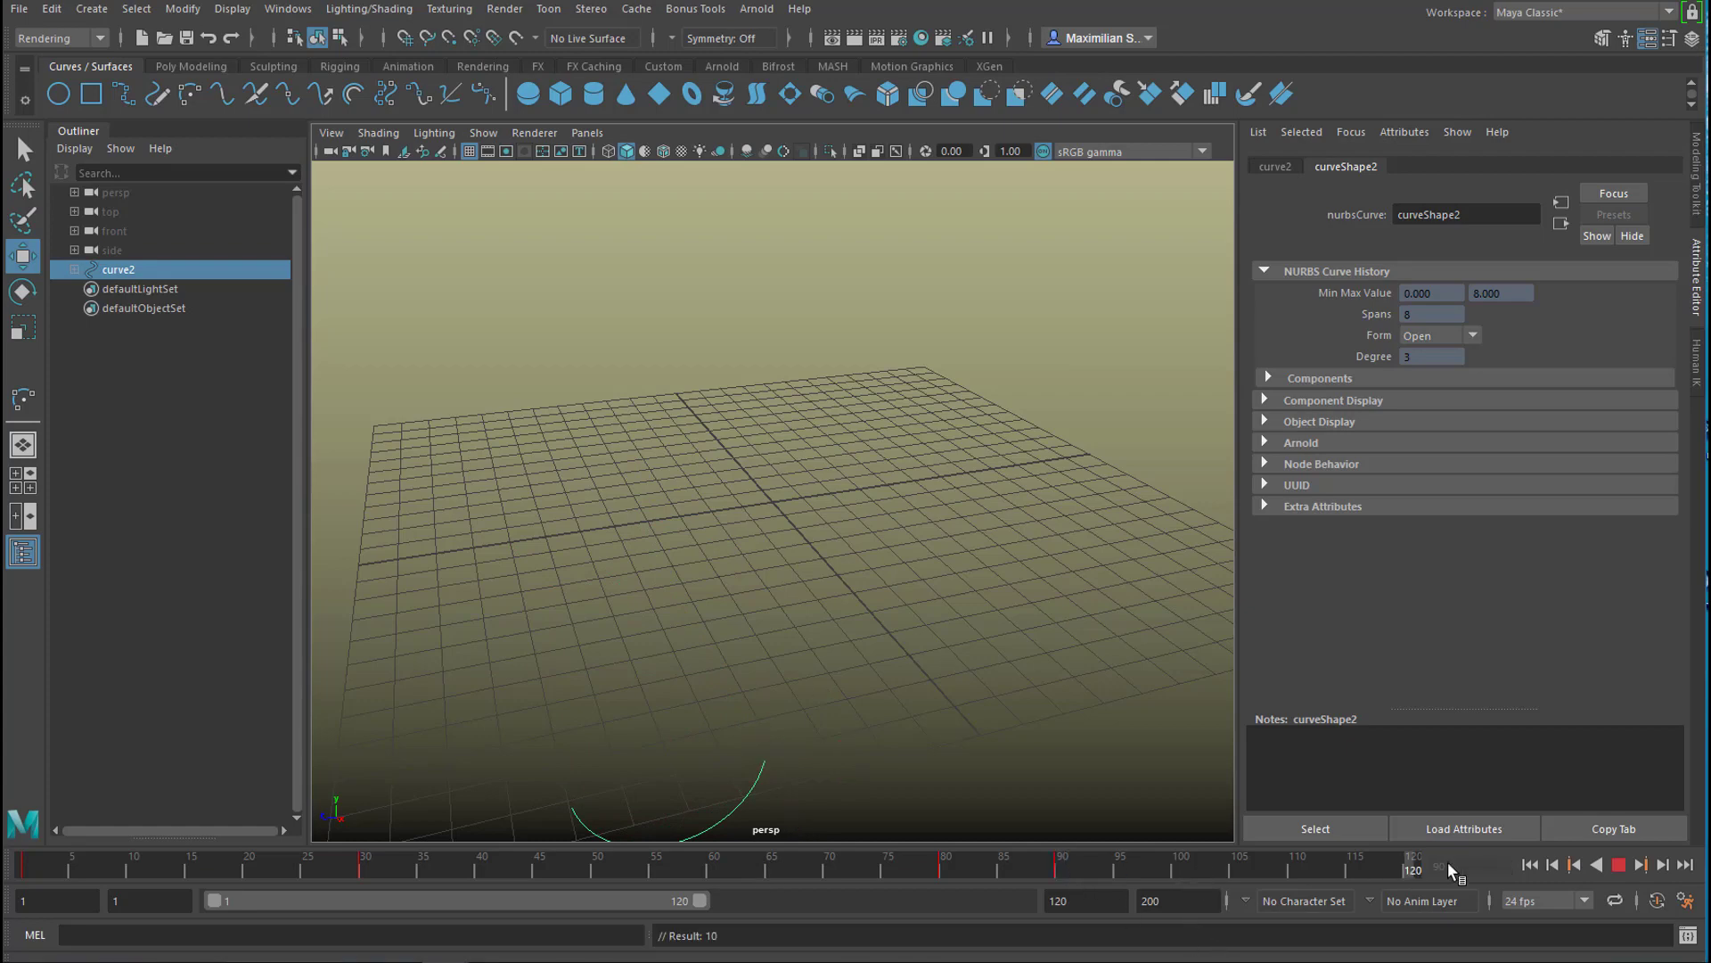
At frame 120, key the arc farther out along its Z direction, and play the animation from frame 1.
left_click_drag(1448, 863, 1448, 861)
right_click_drag(1014, 577, 427, 718, "alt")
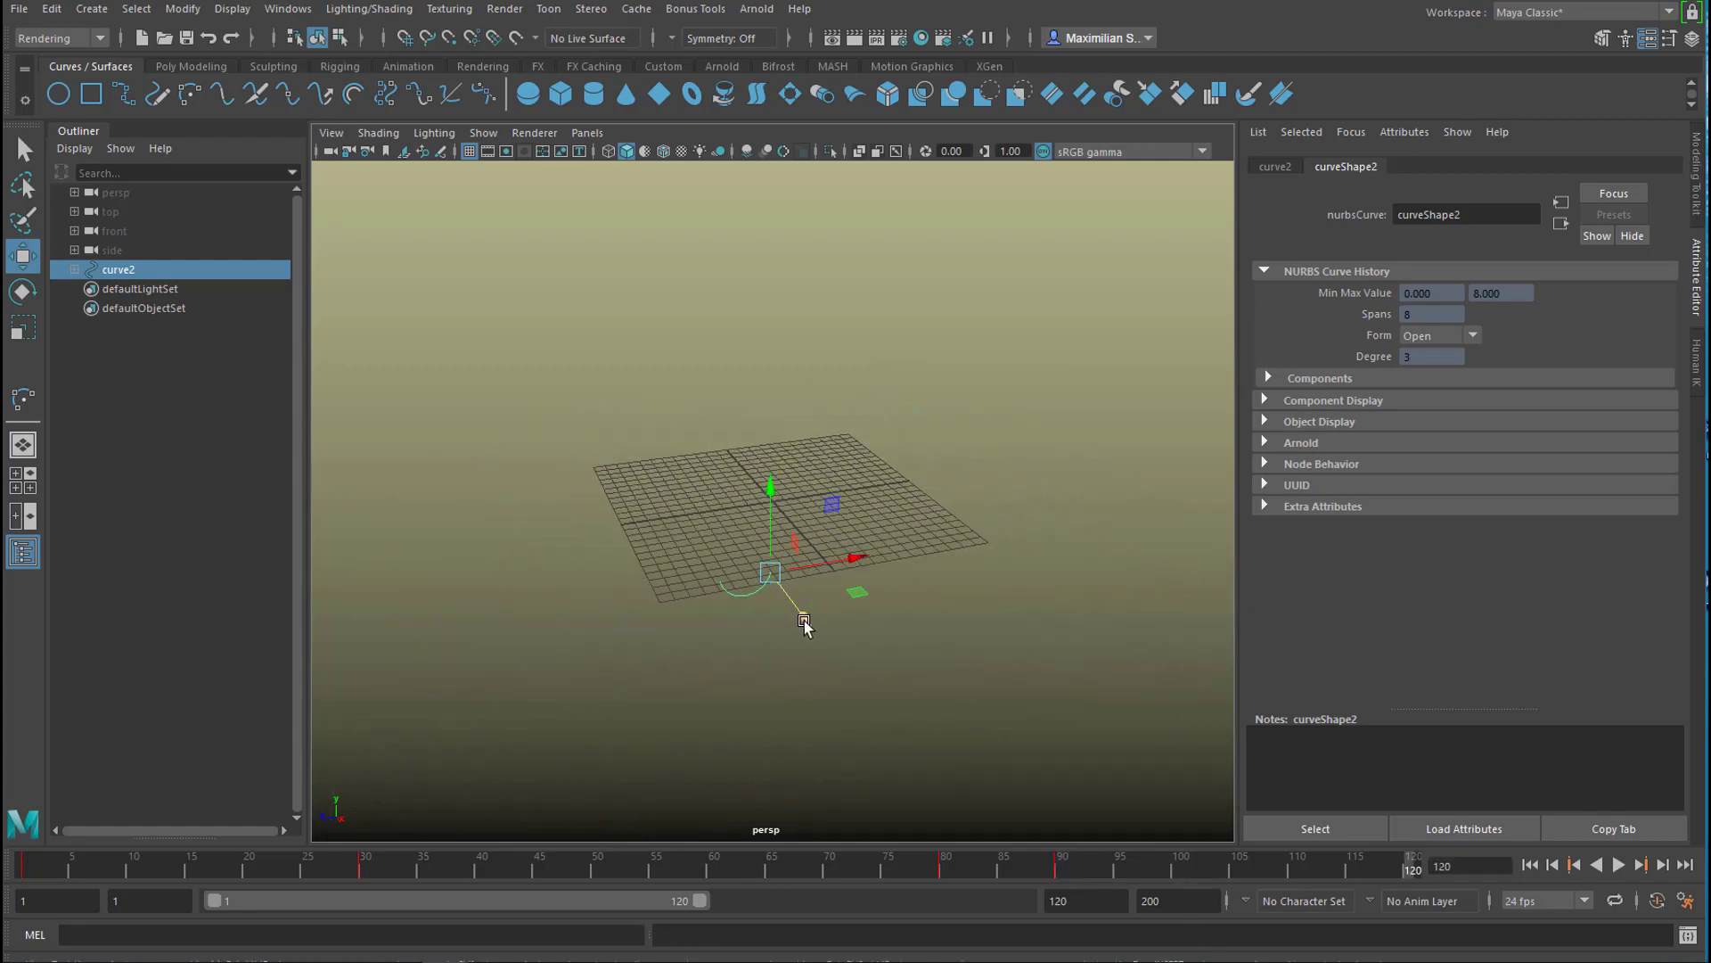
left_click_drag(805, 620, 841, 660)
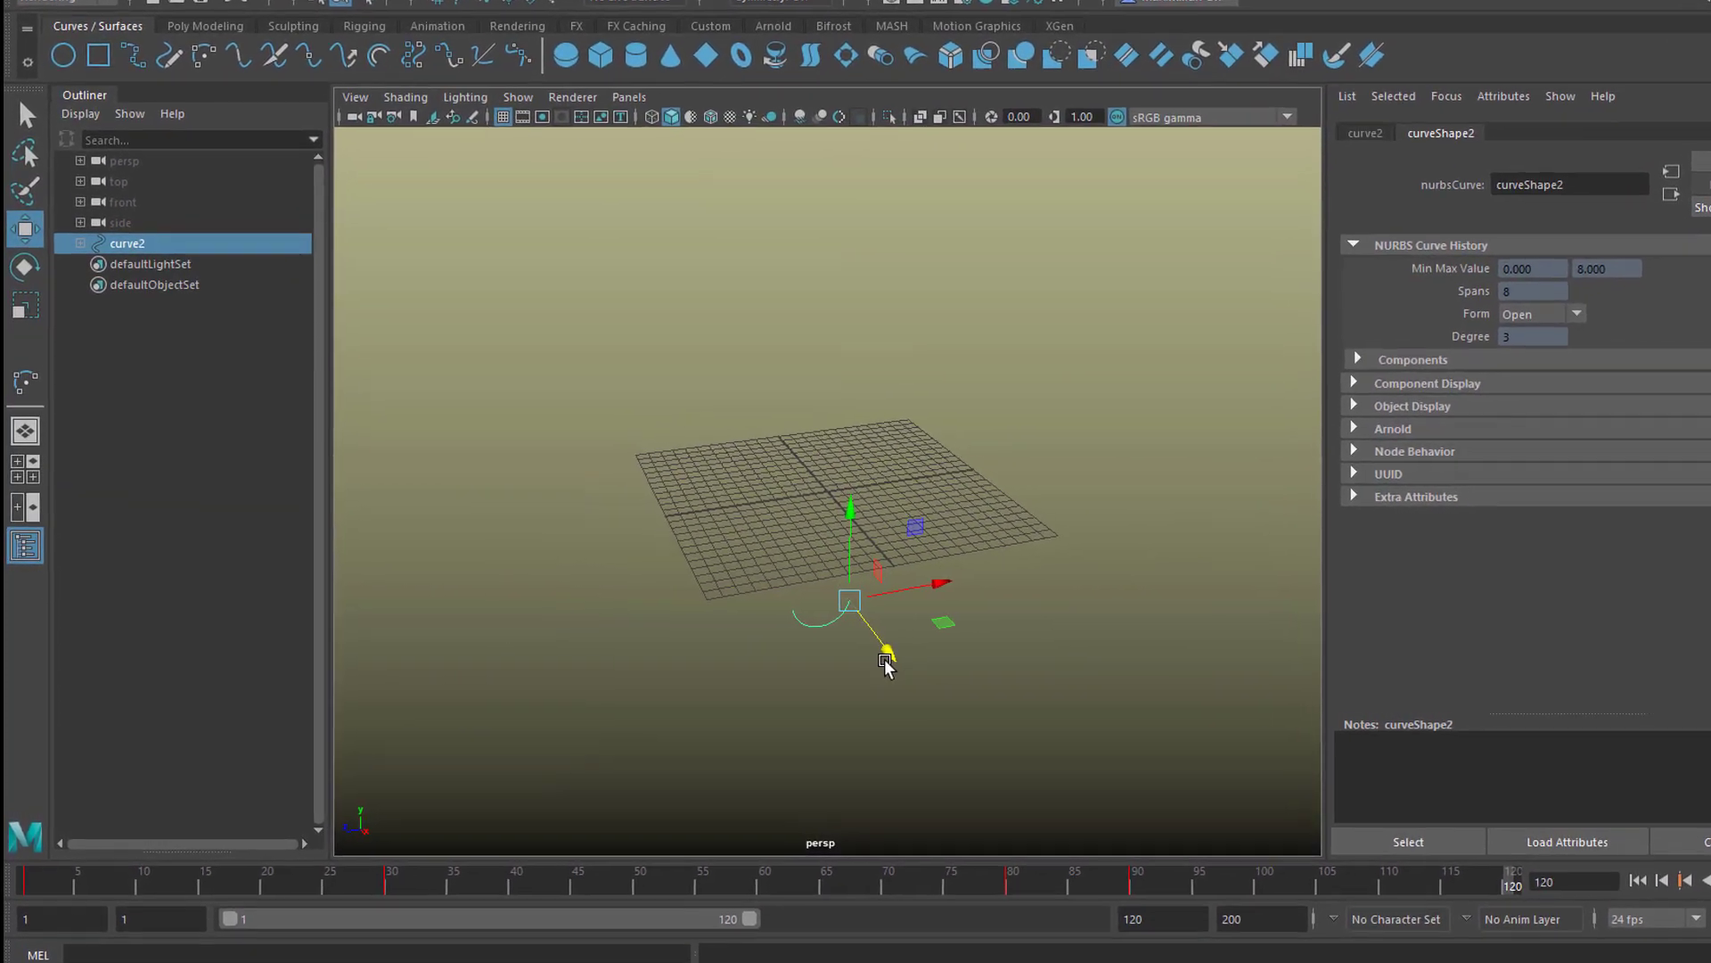
key("s")
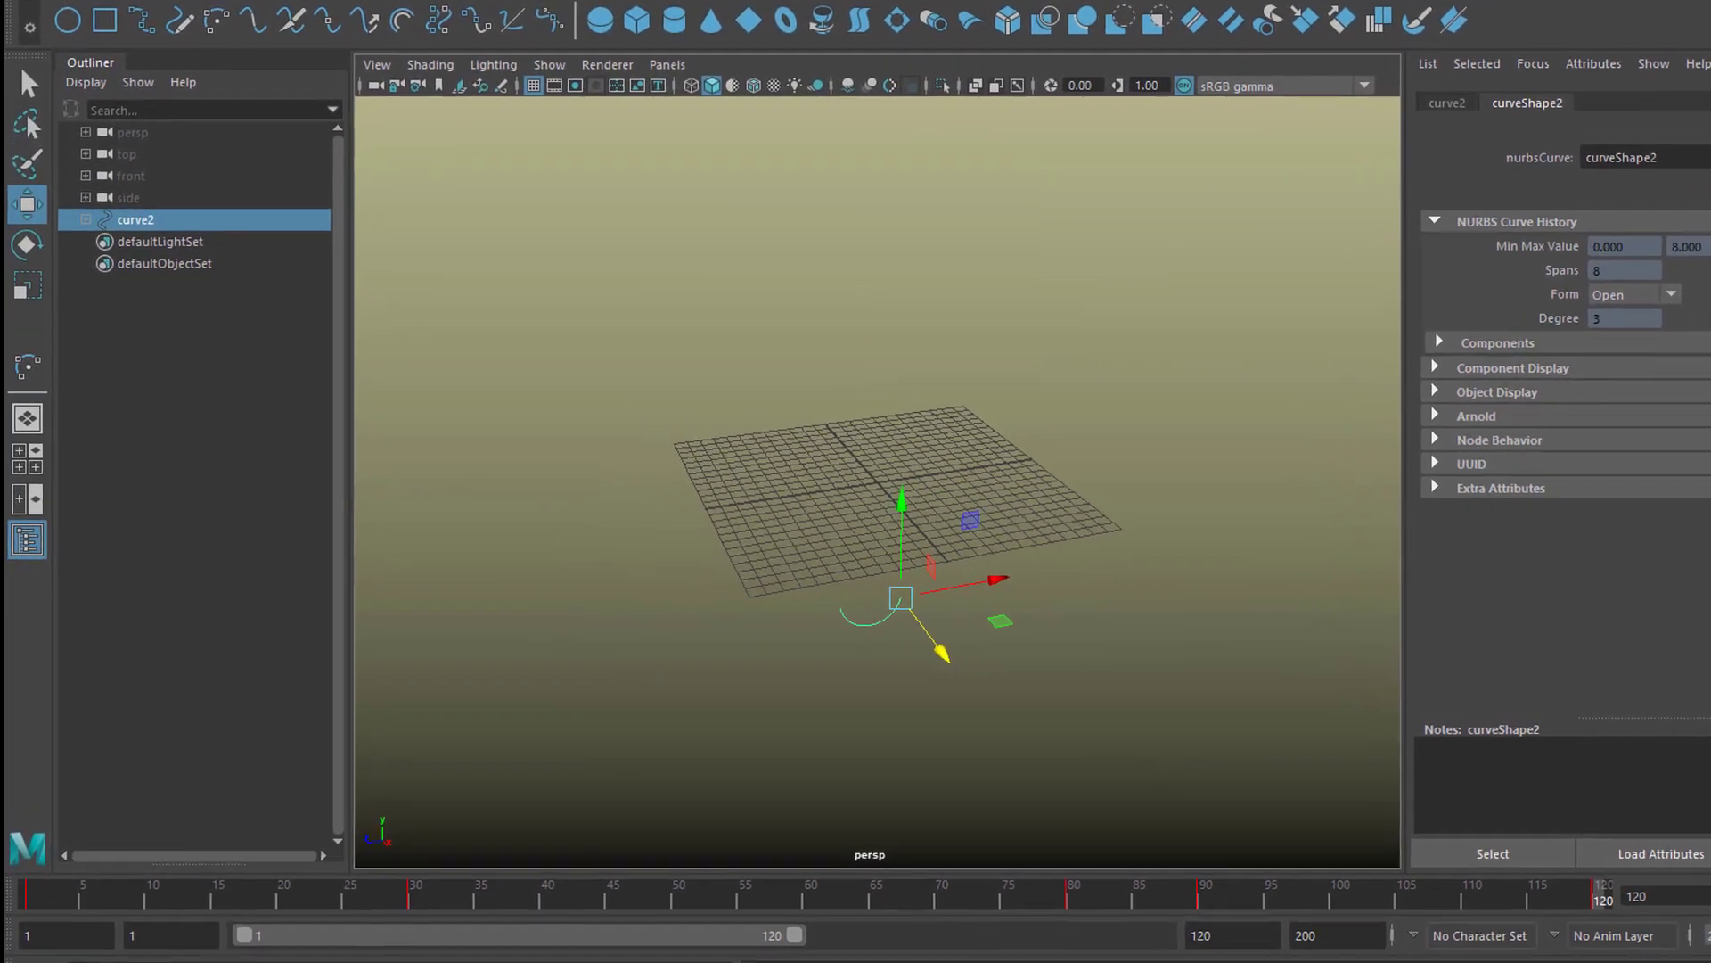
left_click(1638, 881)
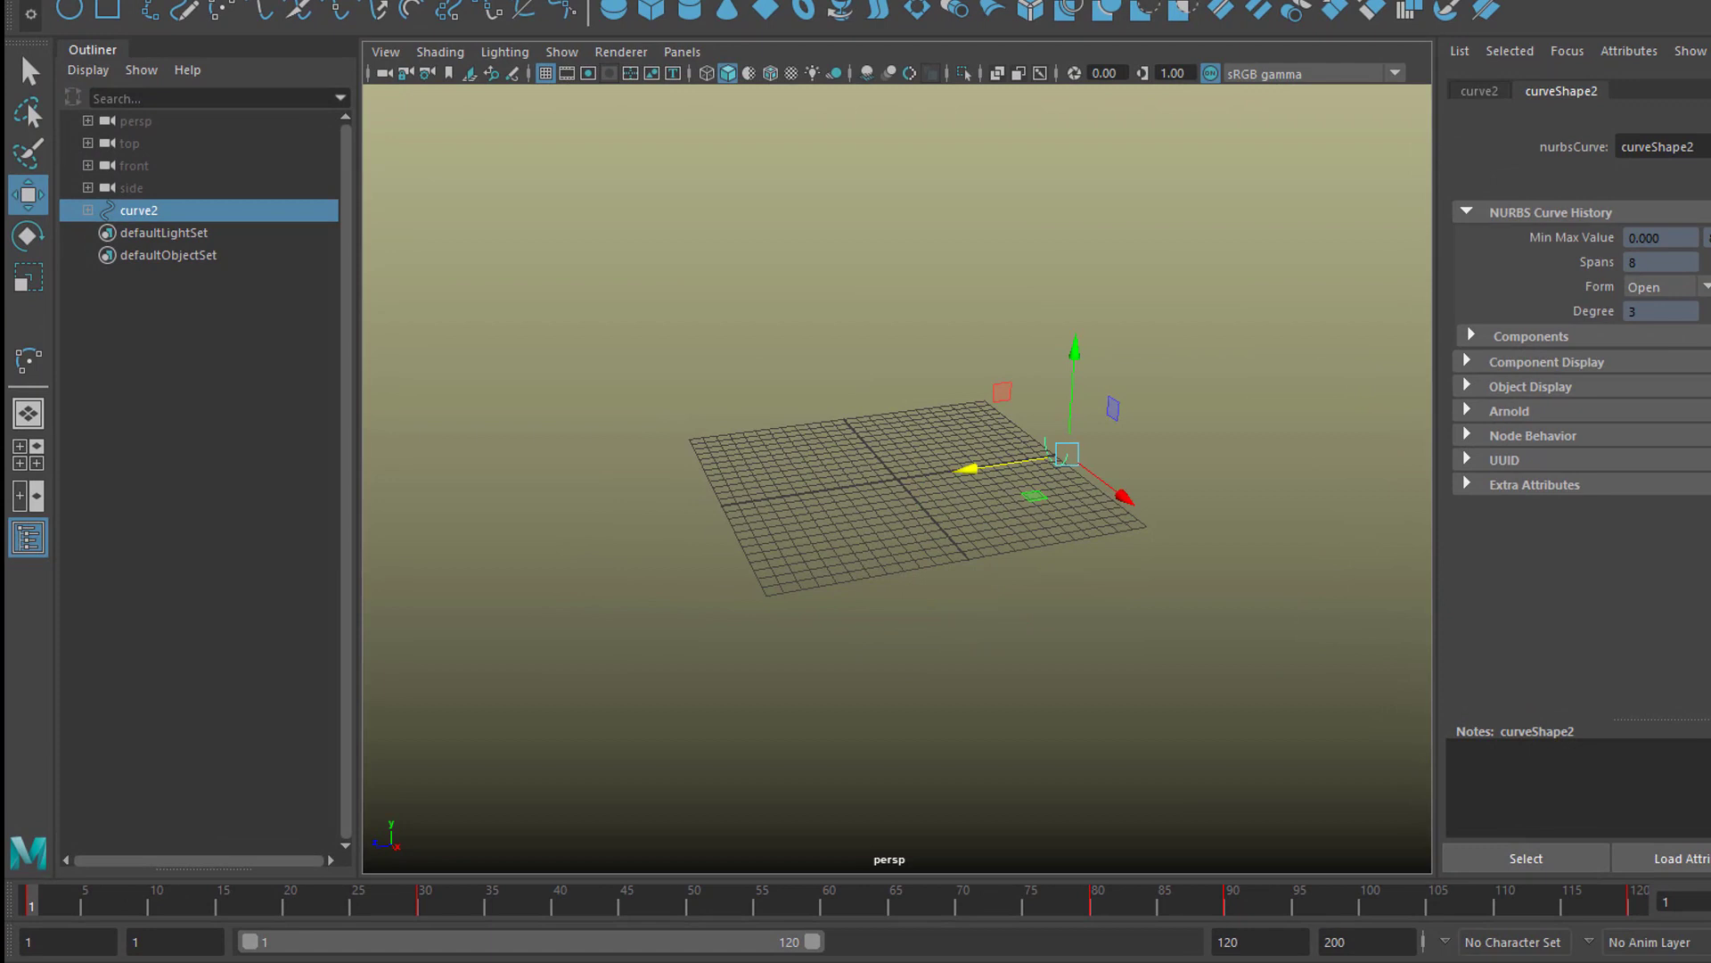
key("alt+v")
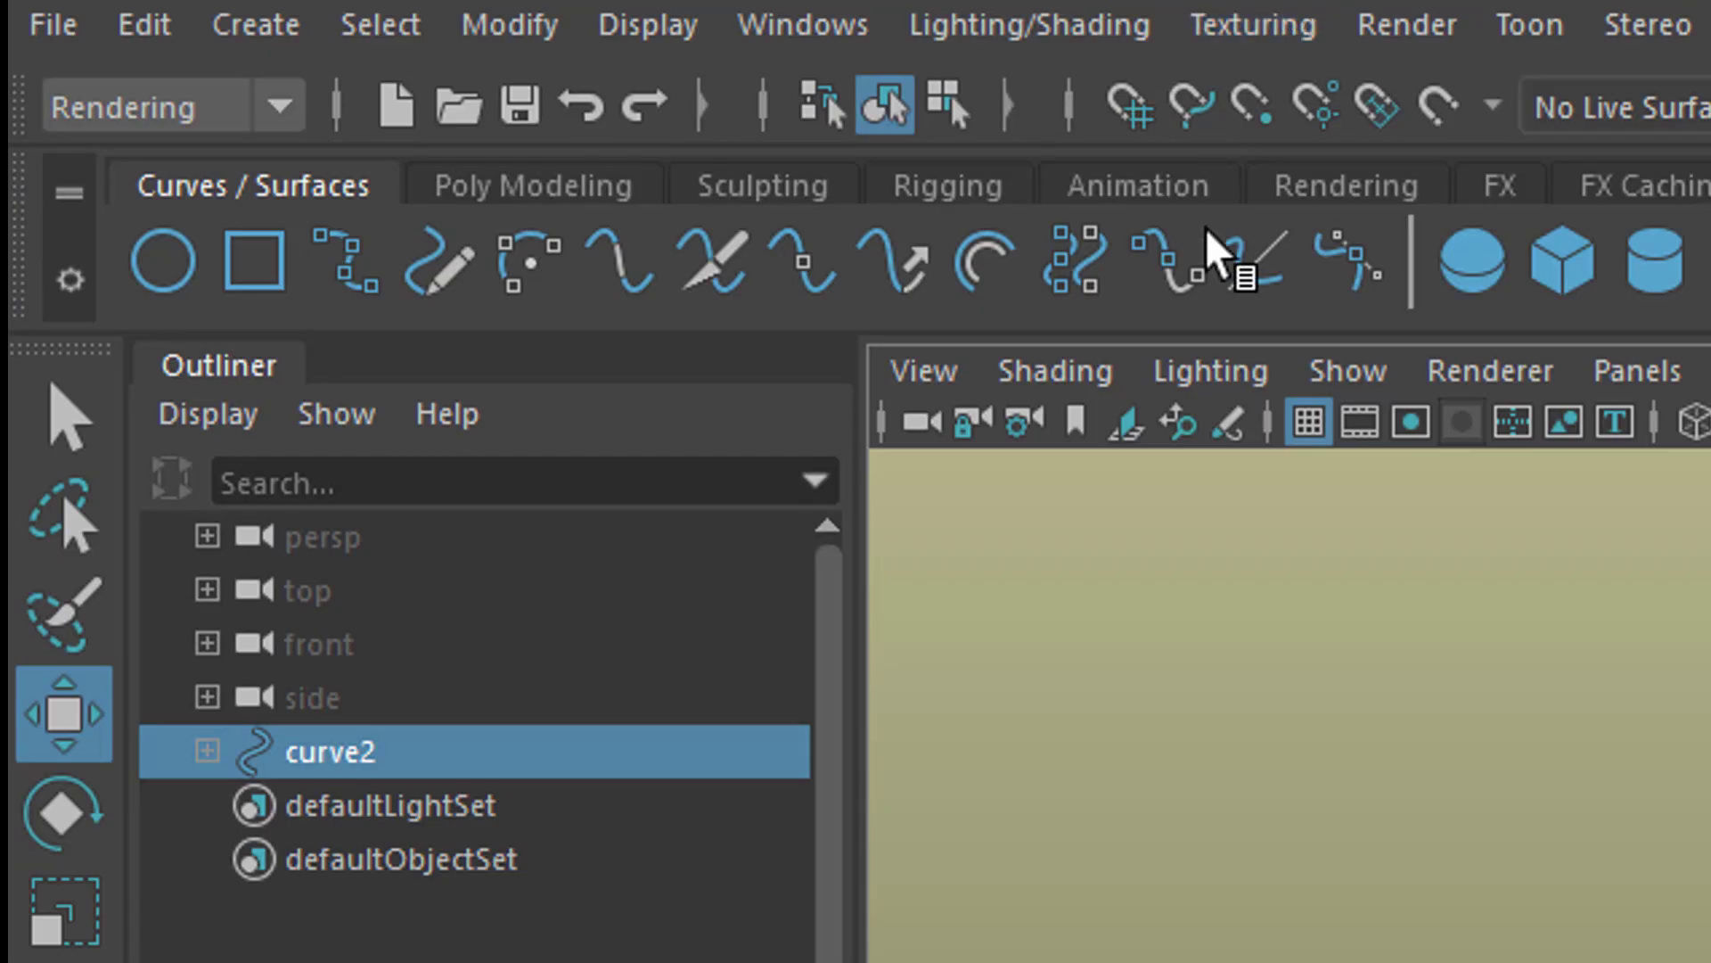
Switch to the Animation menu set and open the options for creating an animated sweep from the selected curve.
left_click(279, 107)
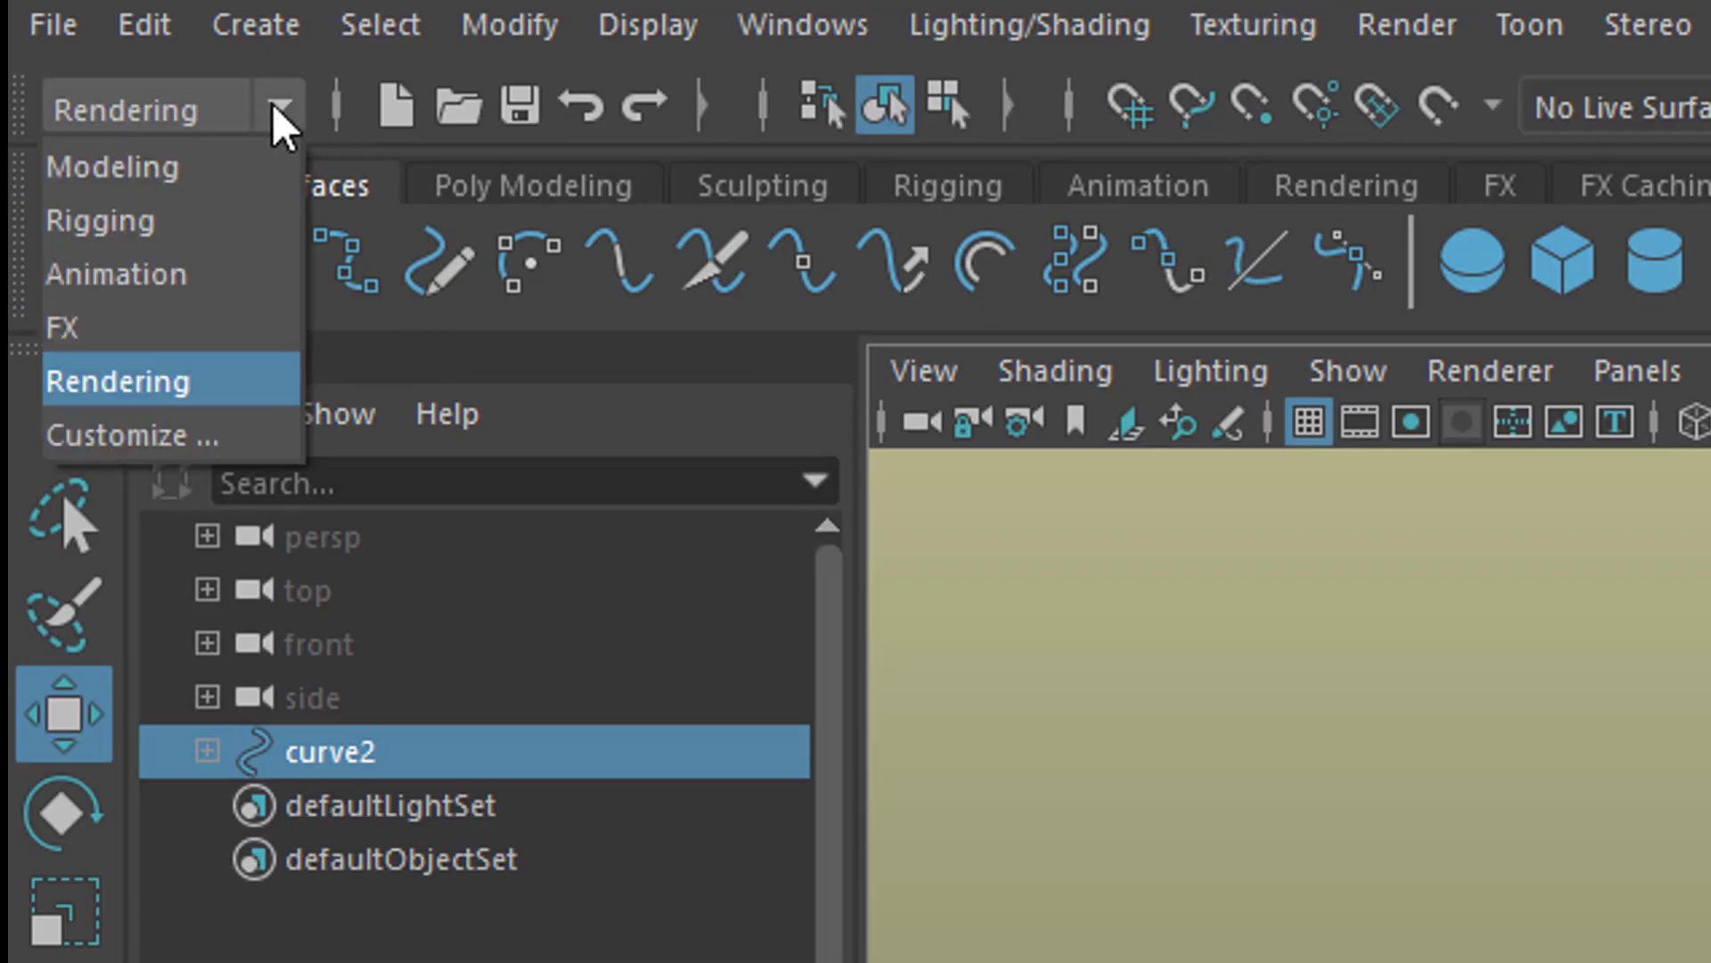
left_click(216, 274)
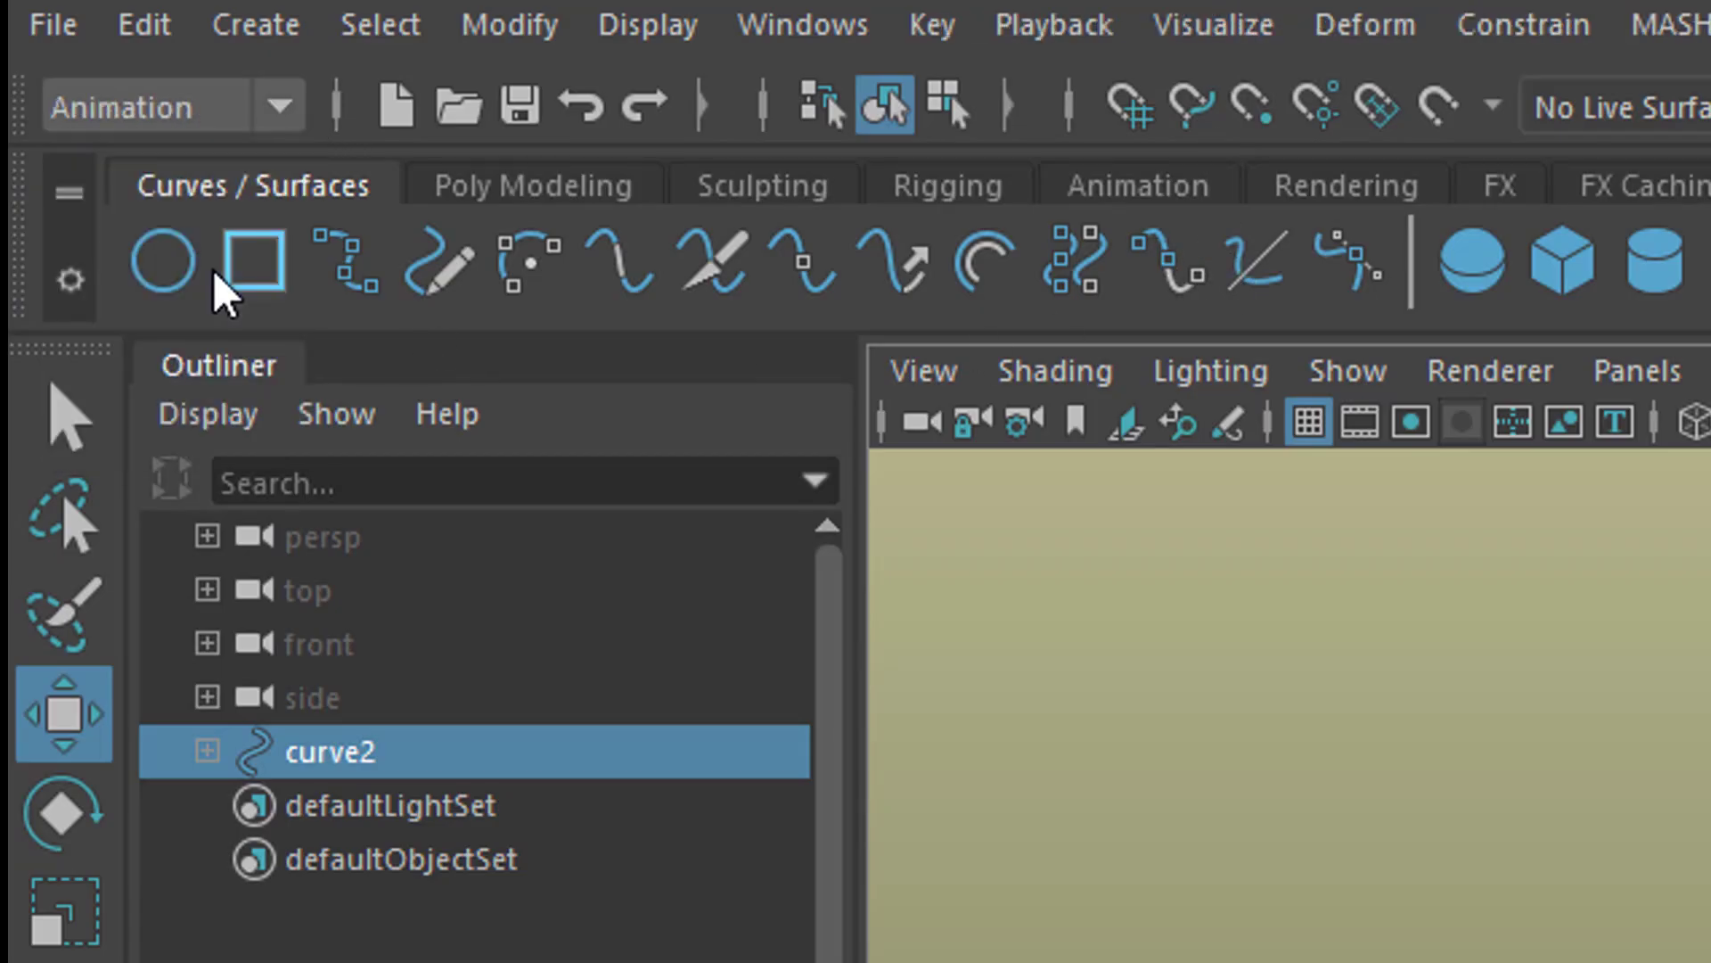
left_click(1127, 27)
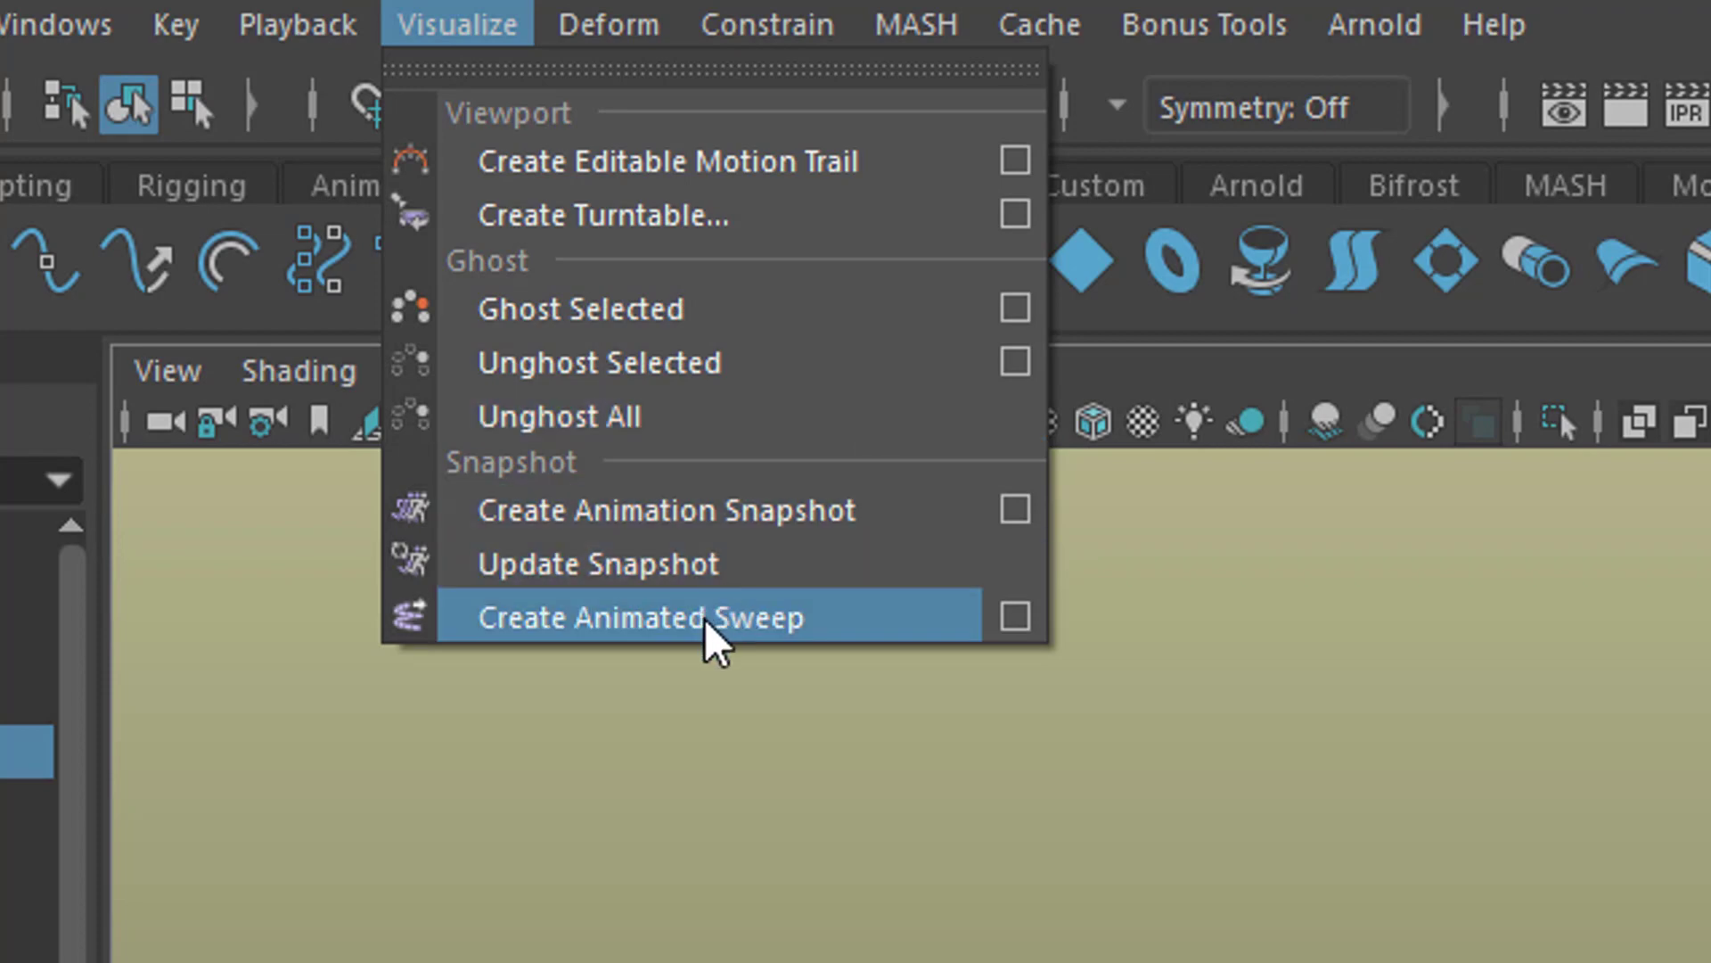
left_click(1011, 619)
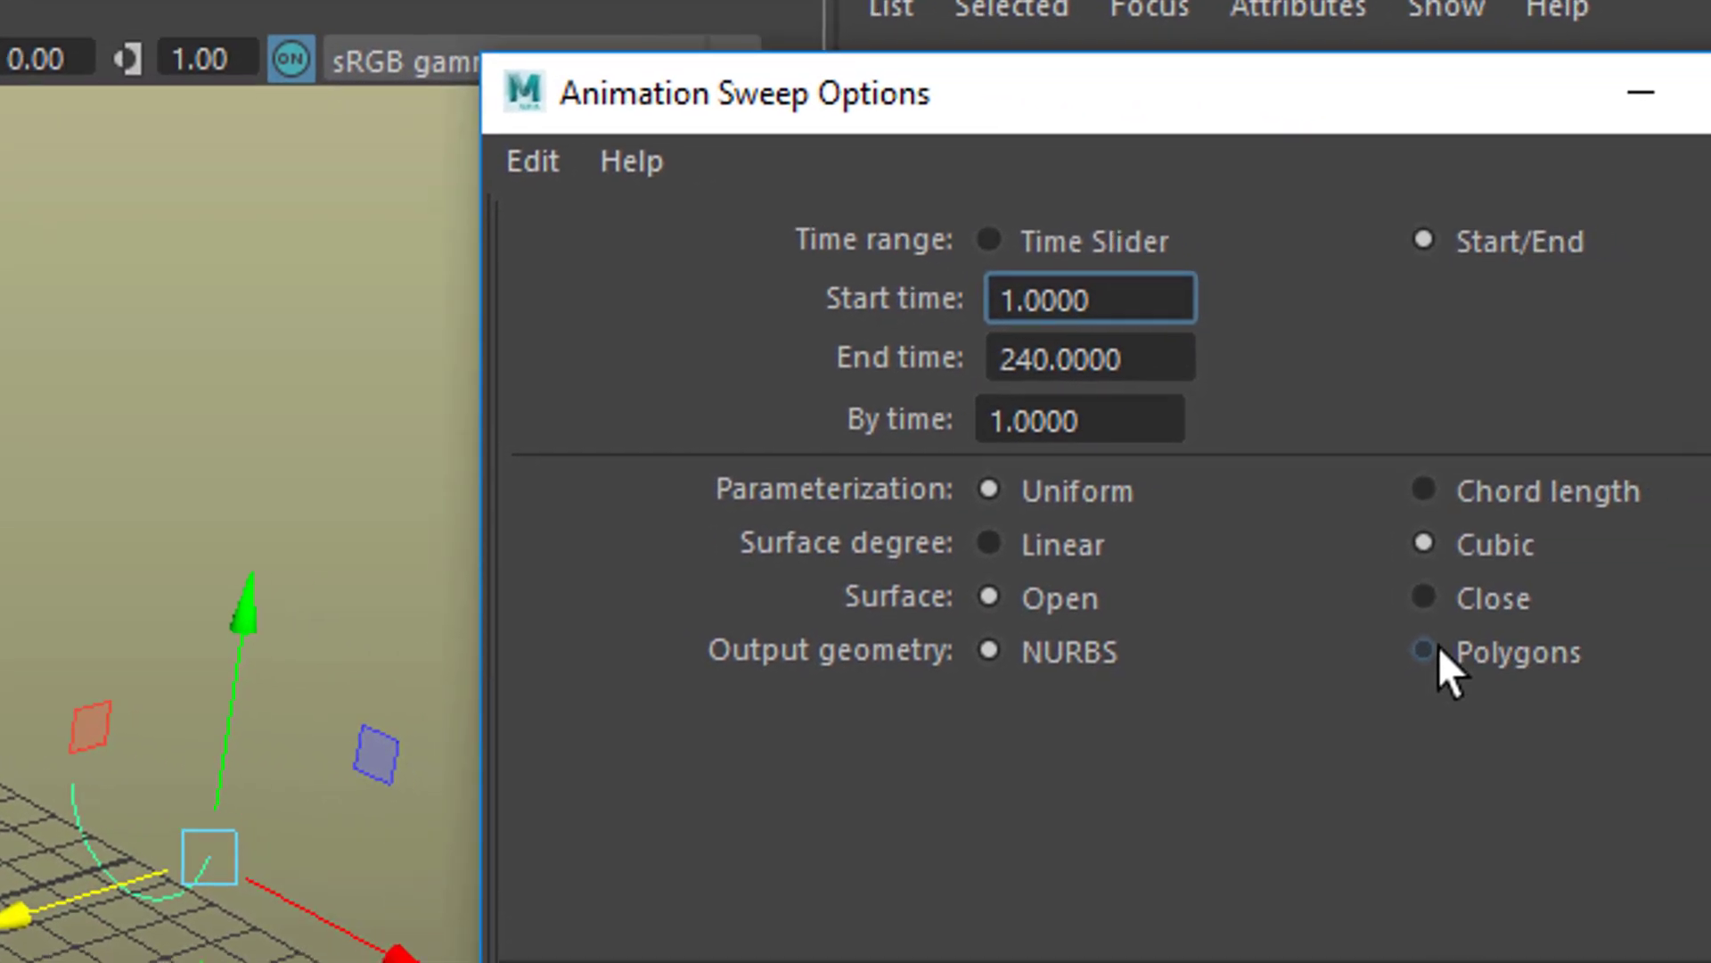
Create an open, cubic NURBS animated sweep from the curve, using the Time Slider range and a By time of 2.
left_click(992, 241)
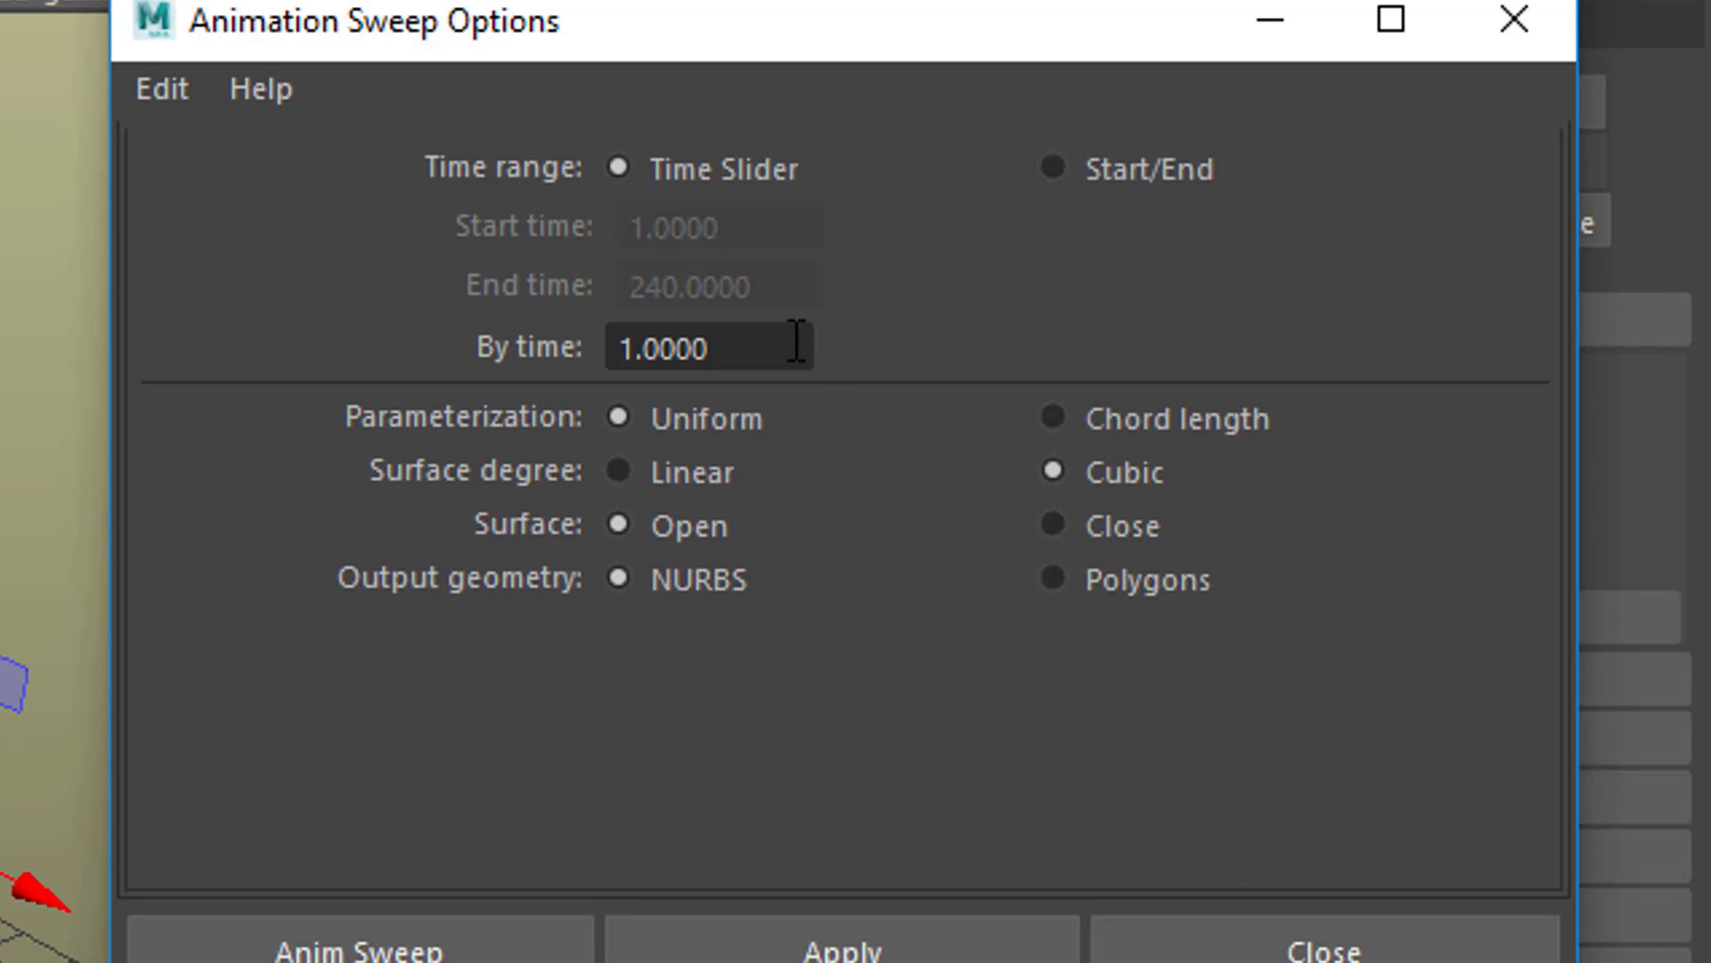
left_click_drag(730, 348, 577, 365)
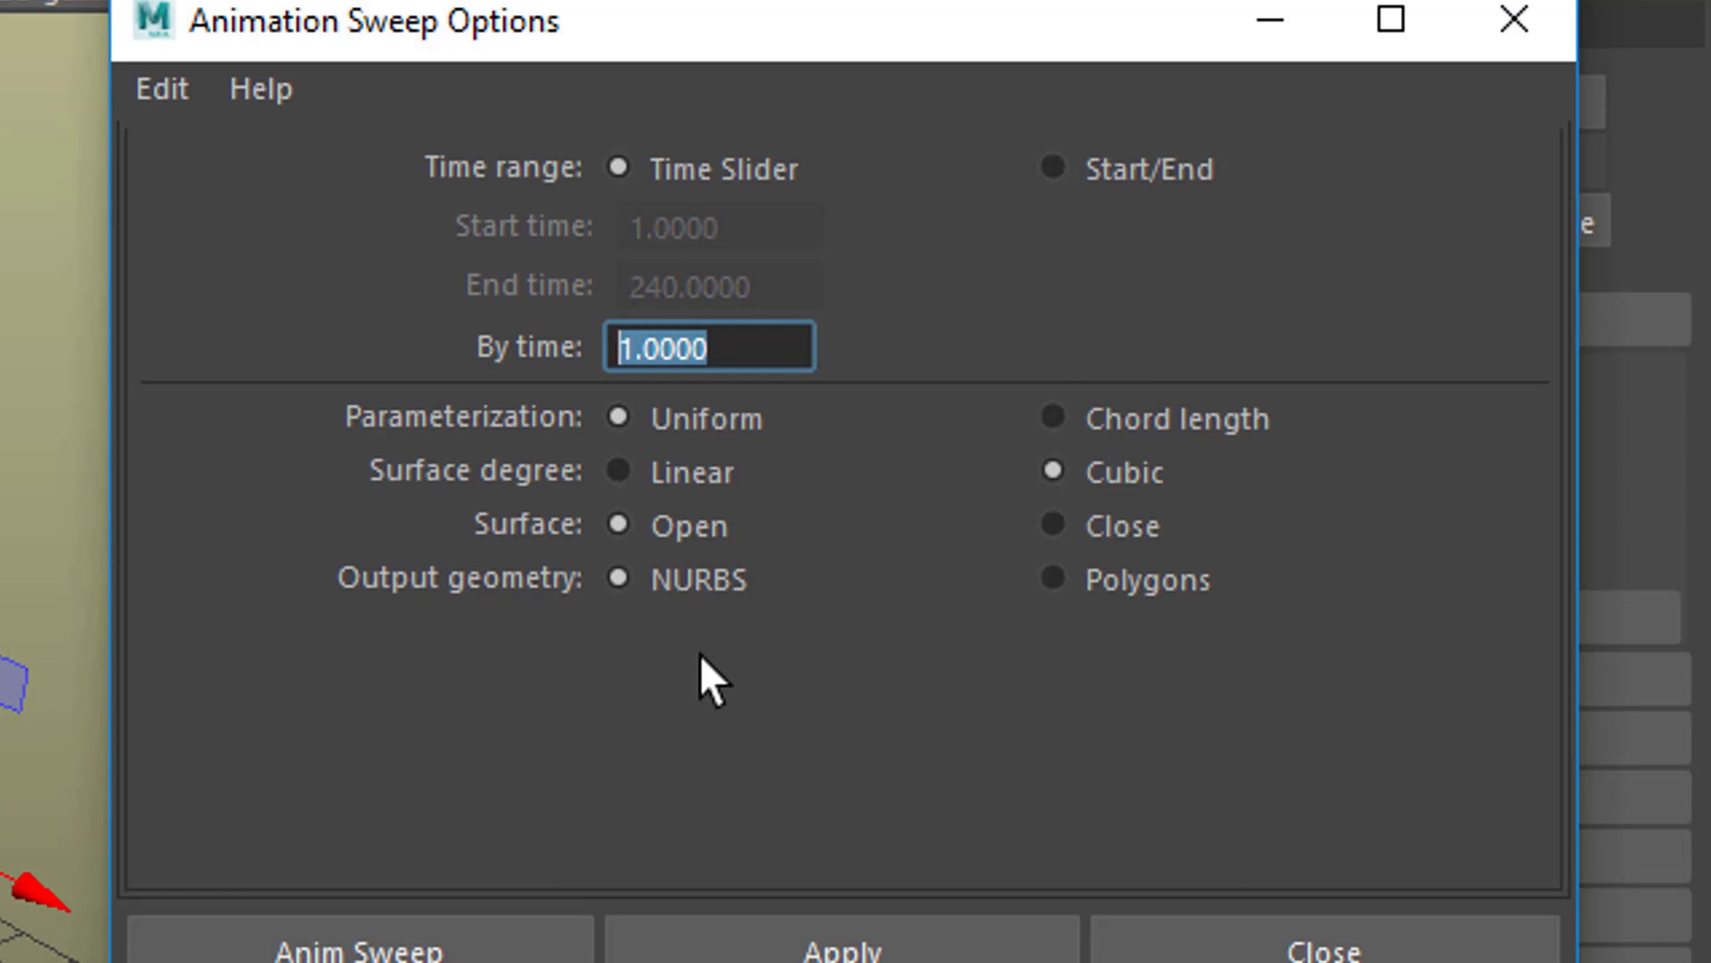
type("2")
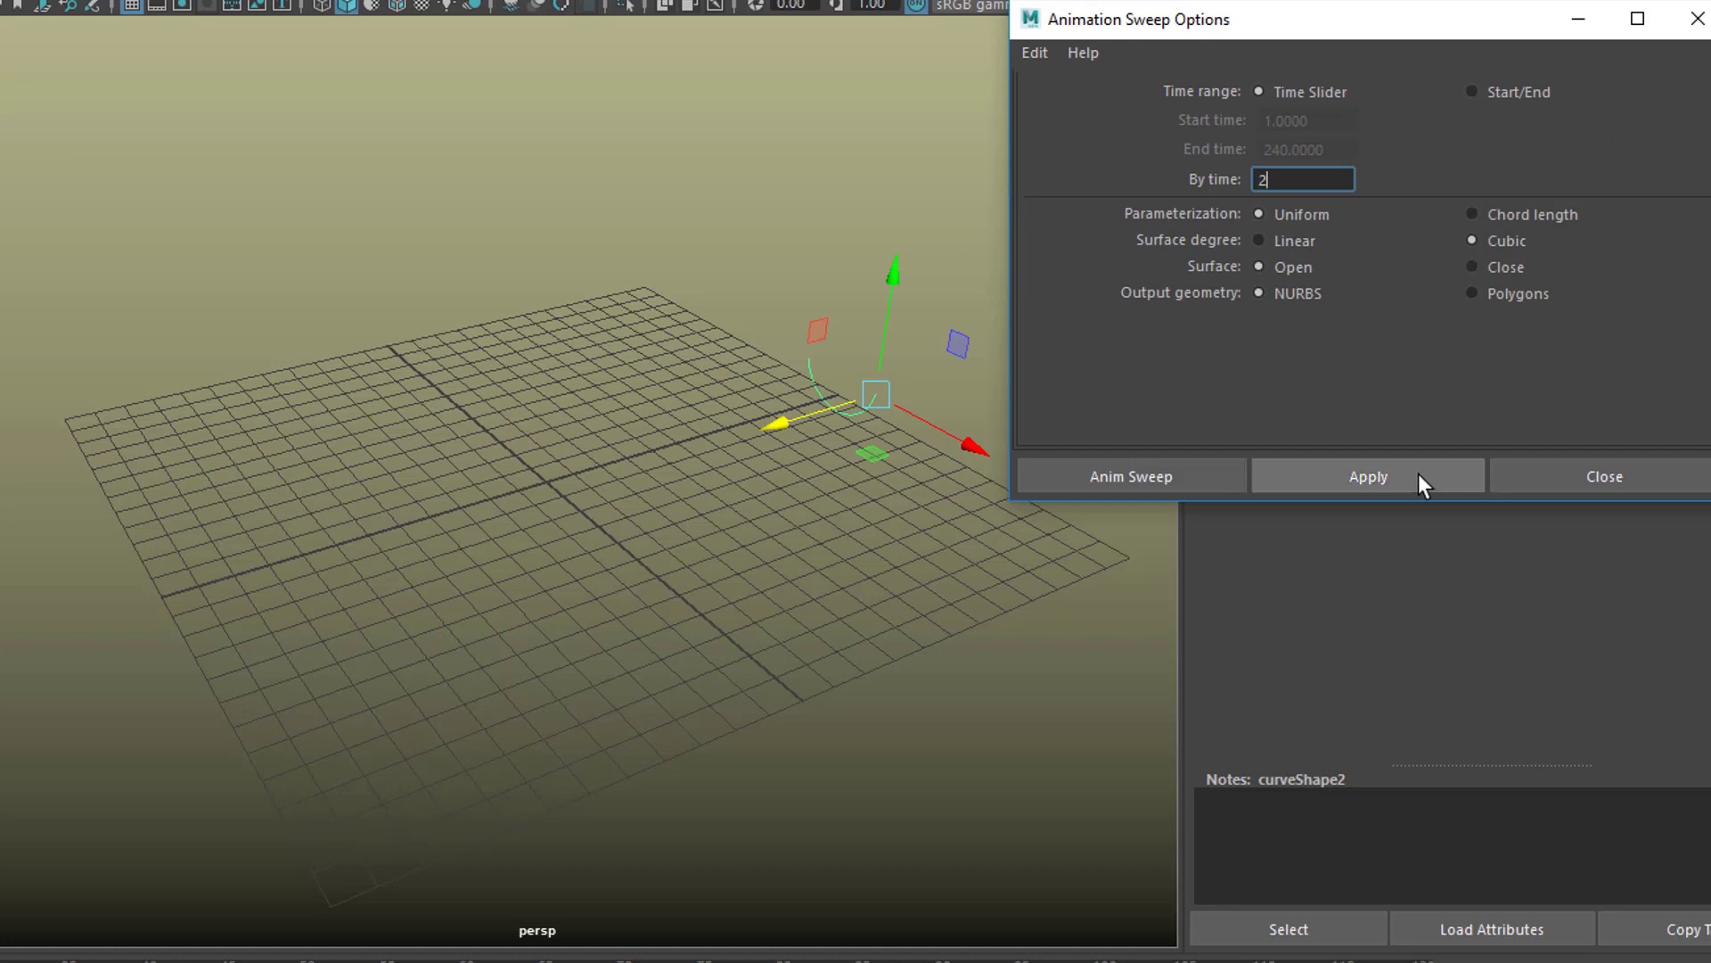
left_click(1419, 474)
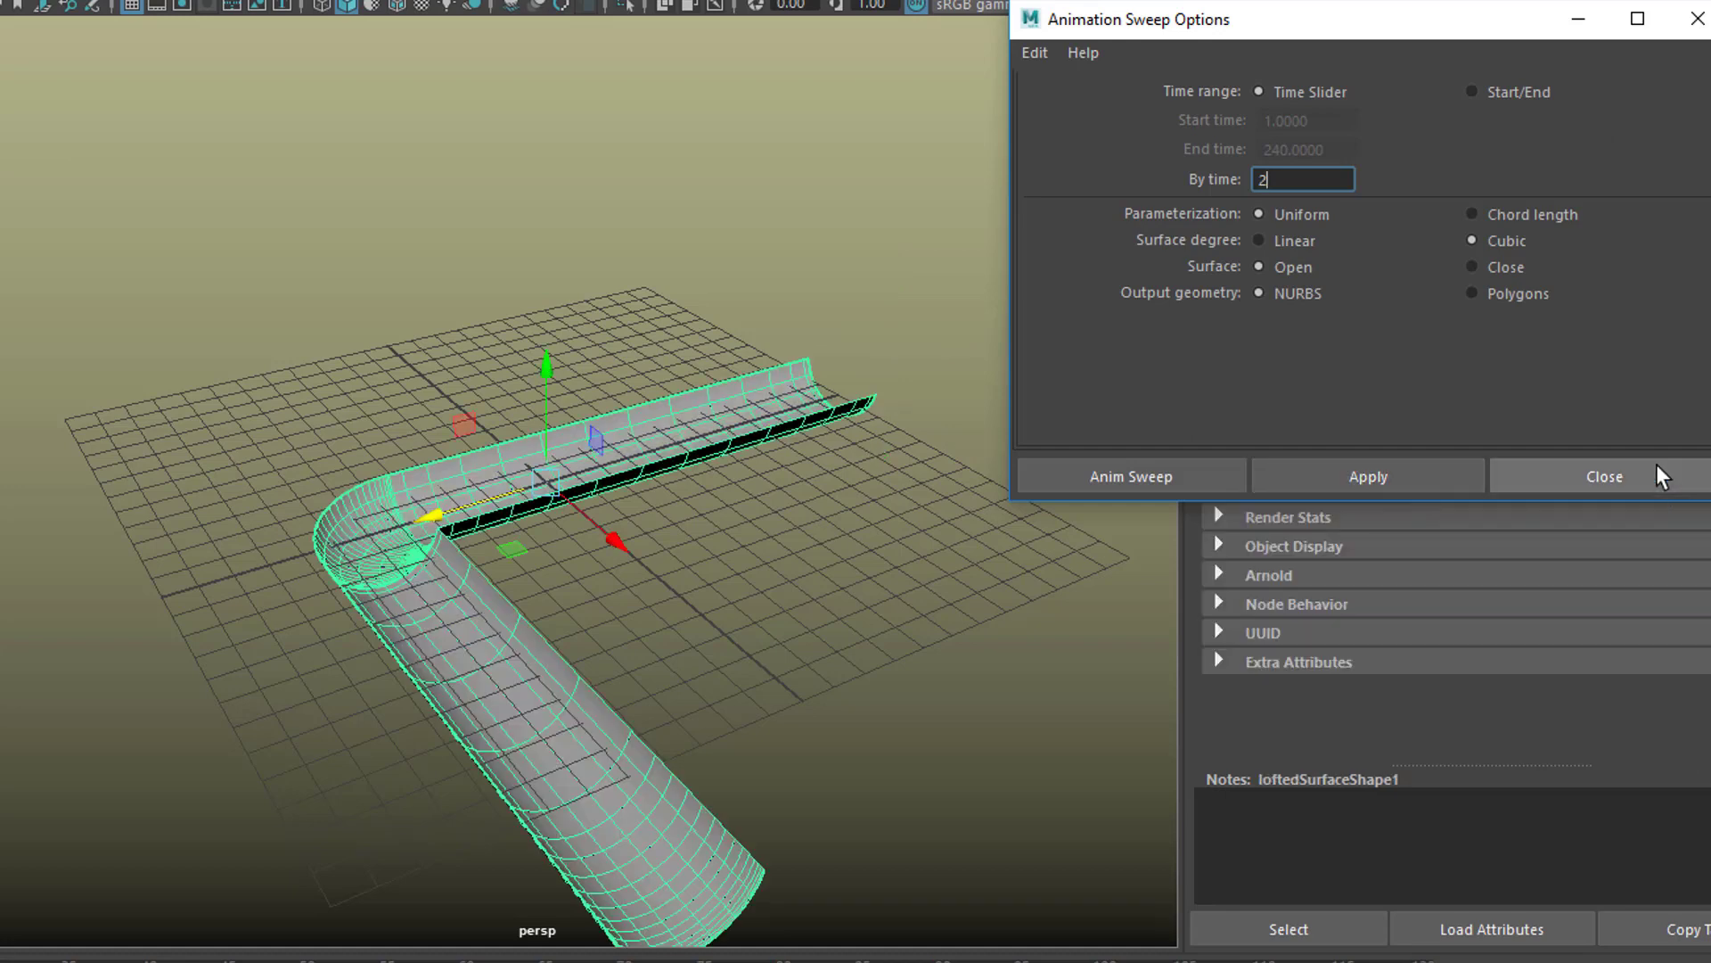
Reset the Animation Sweep options to their defaults and close the dialog.
left_click(1034, 53)
left_click(1054, 105)
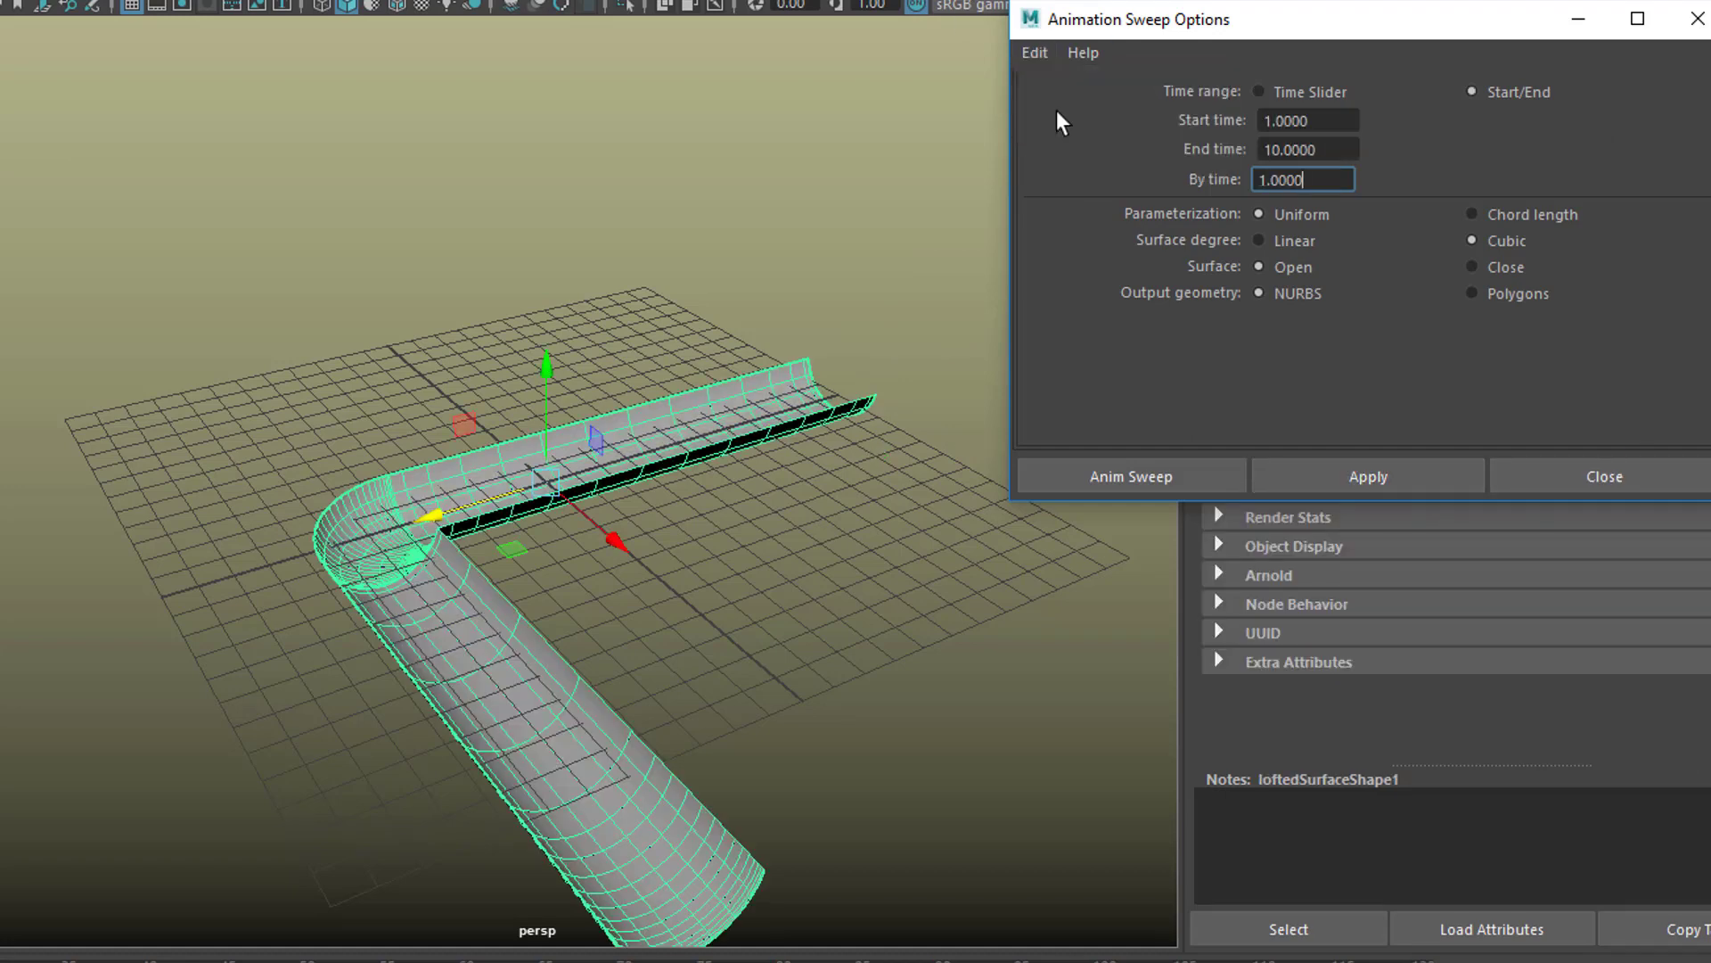
left_click(1640, 477)
Hide the lofted surface and inspect the snapshot curves left along the animated path.
left_click_drag(869, 780, 105, 605, "alt")
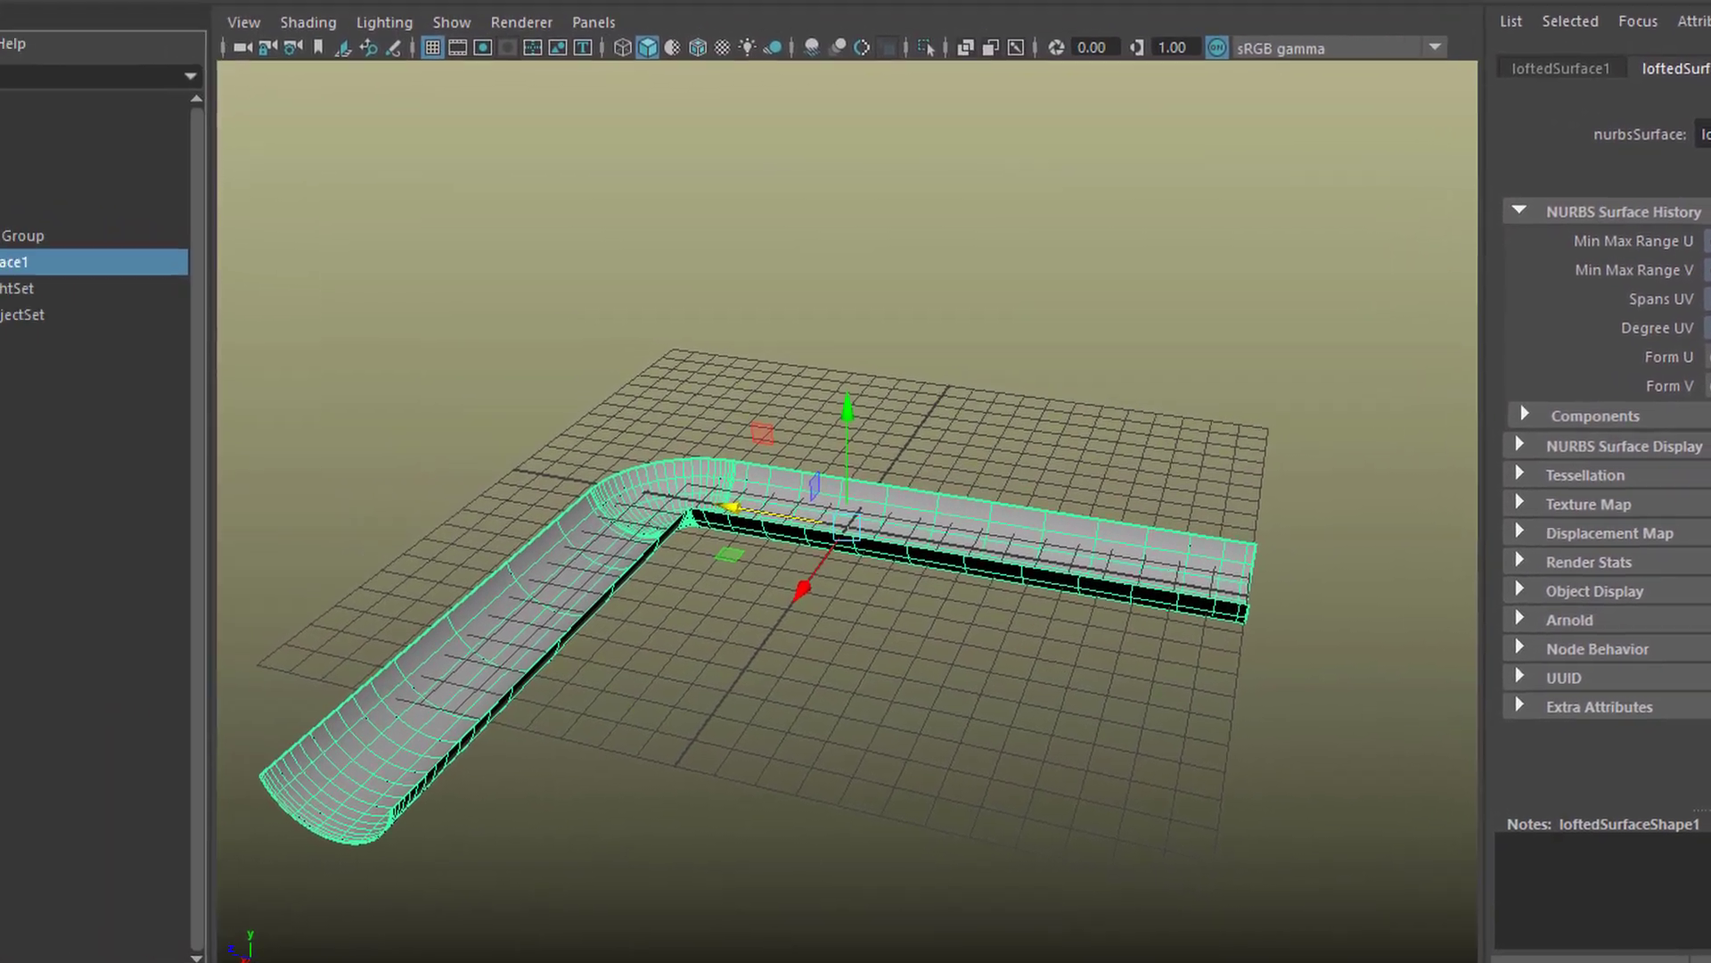
key("h")
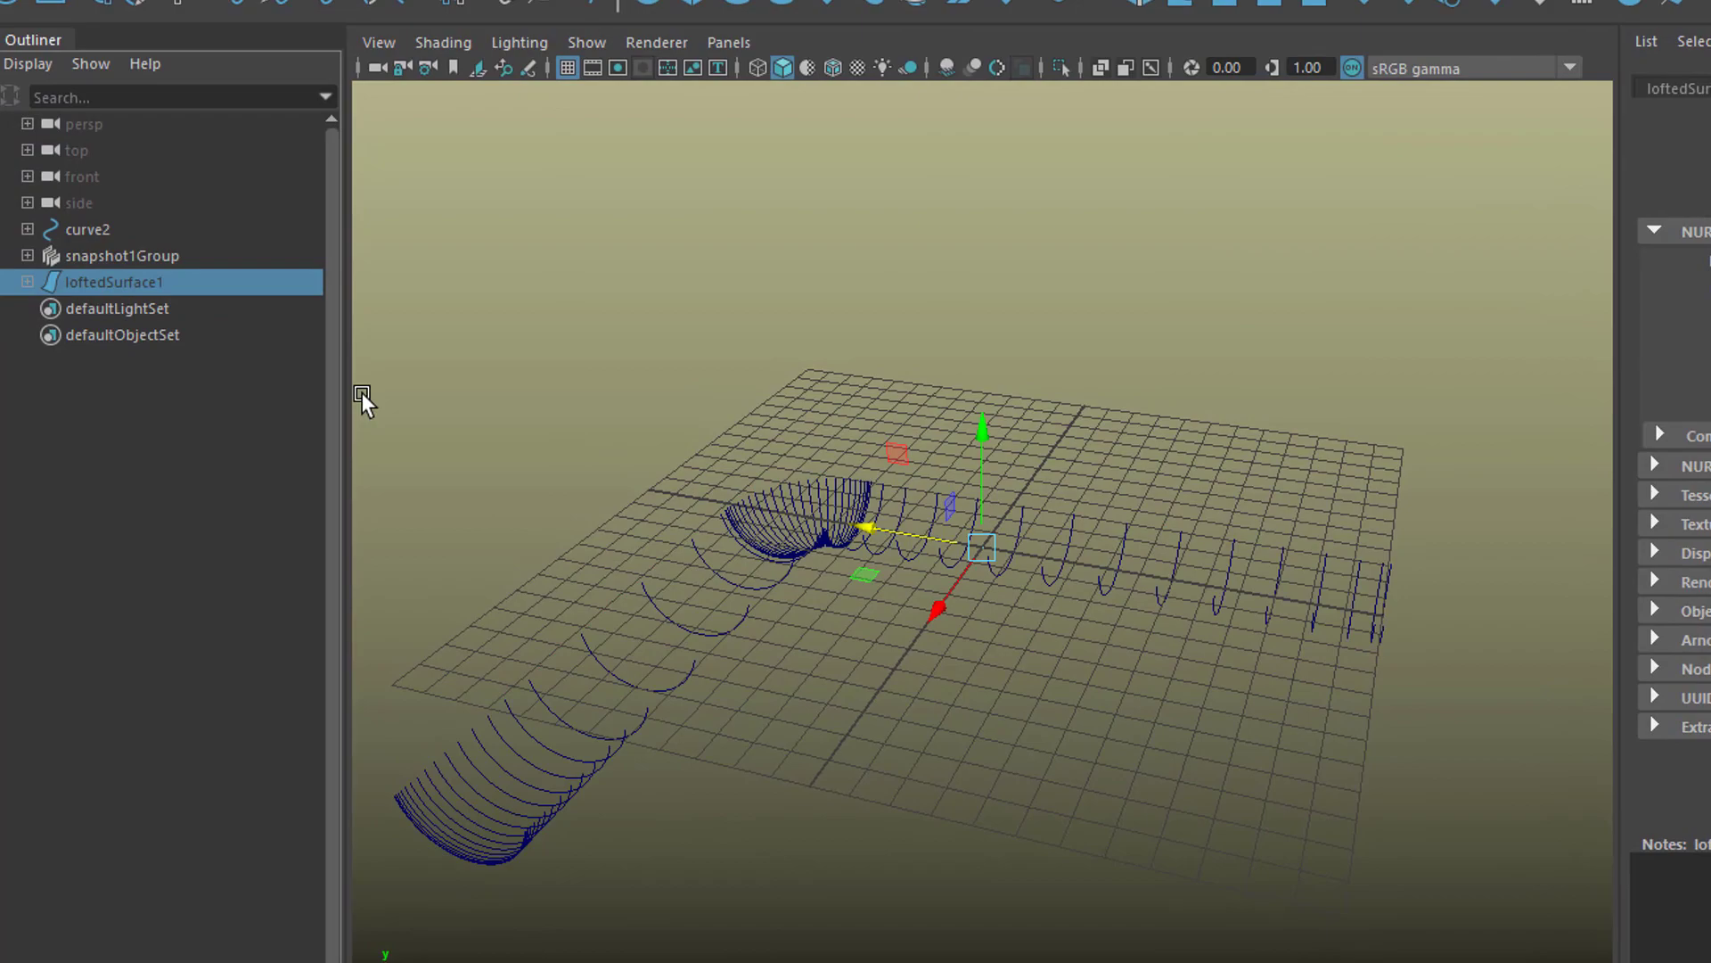
left_click_drag(1135, 641, 1287, 708, "alt")
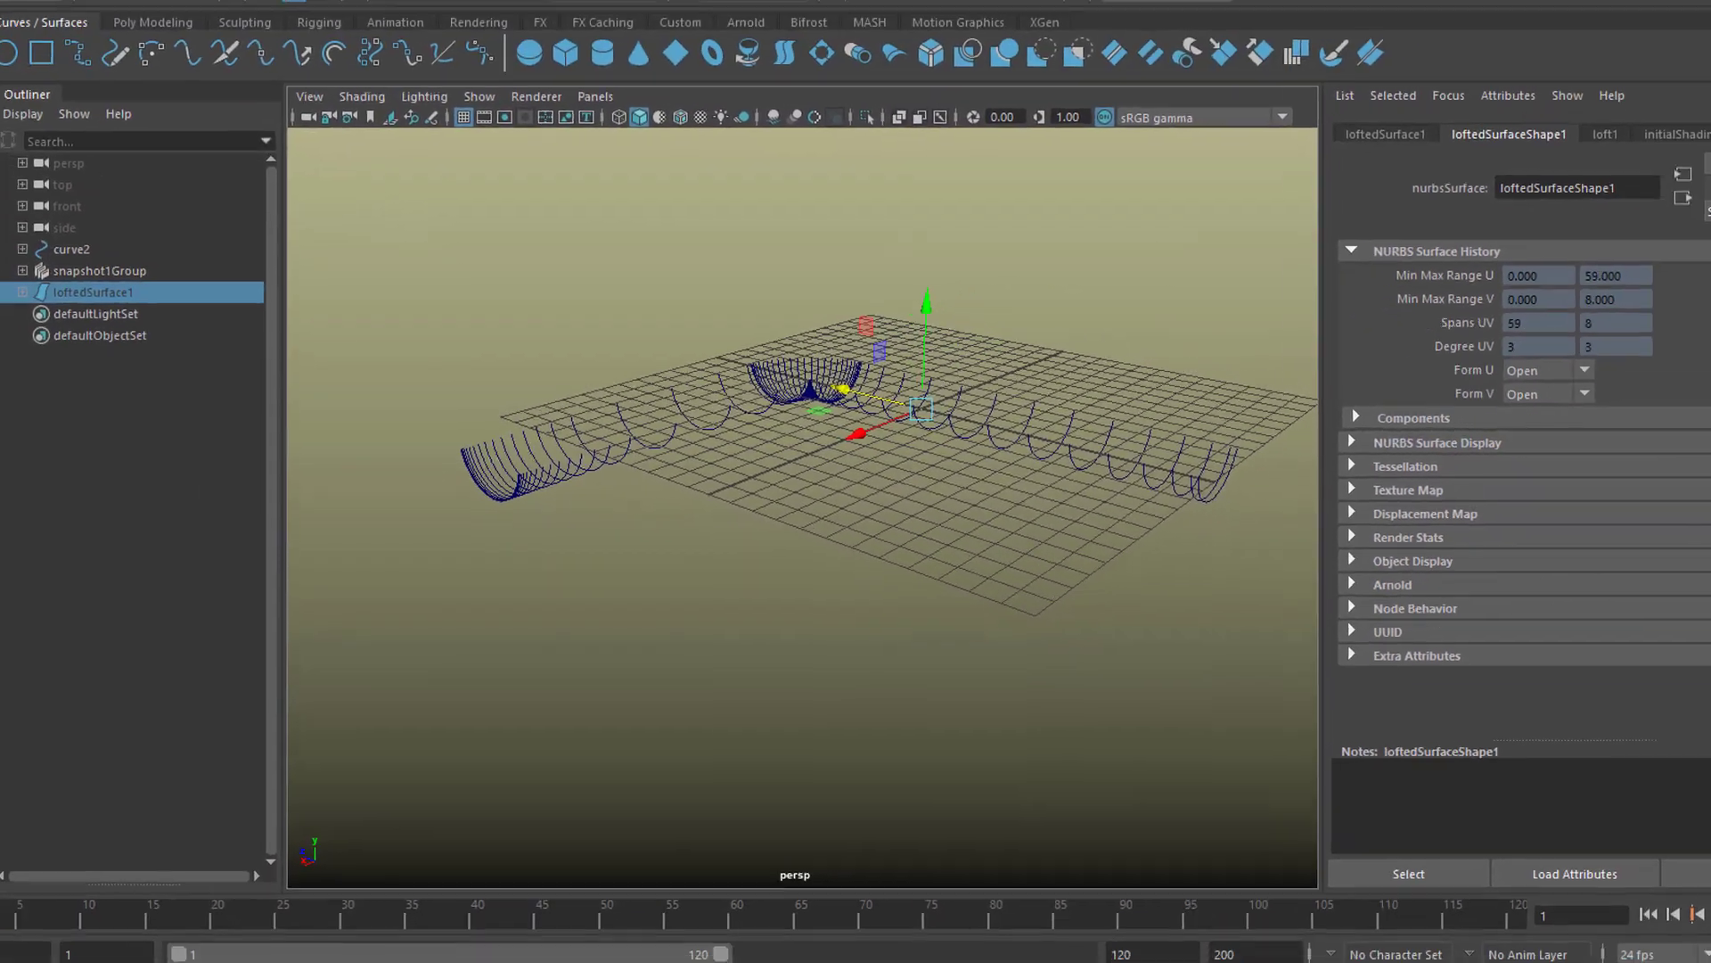
left_click(437, 9)
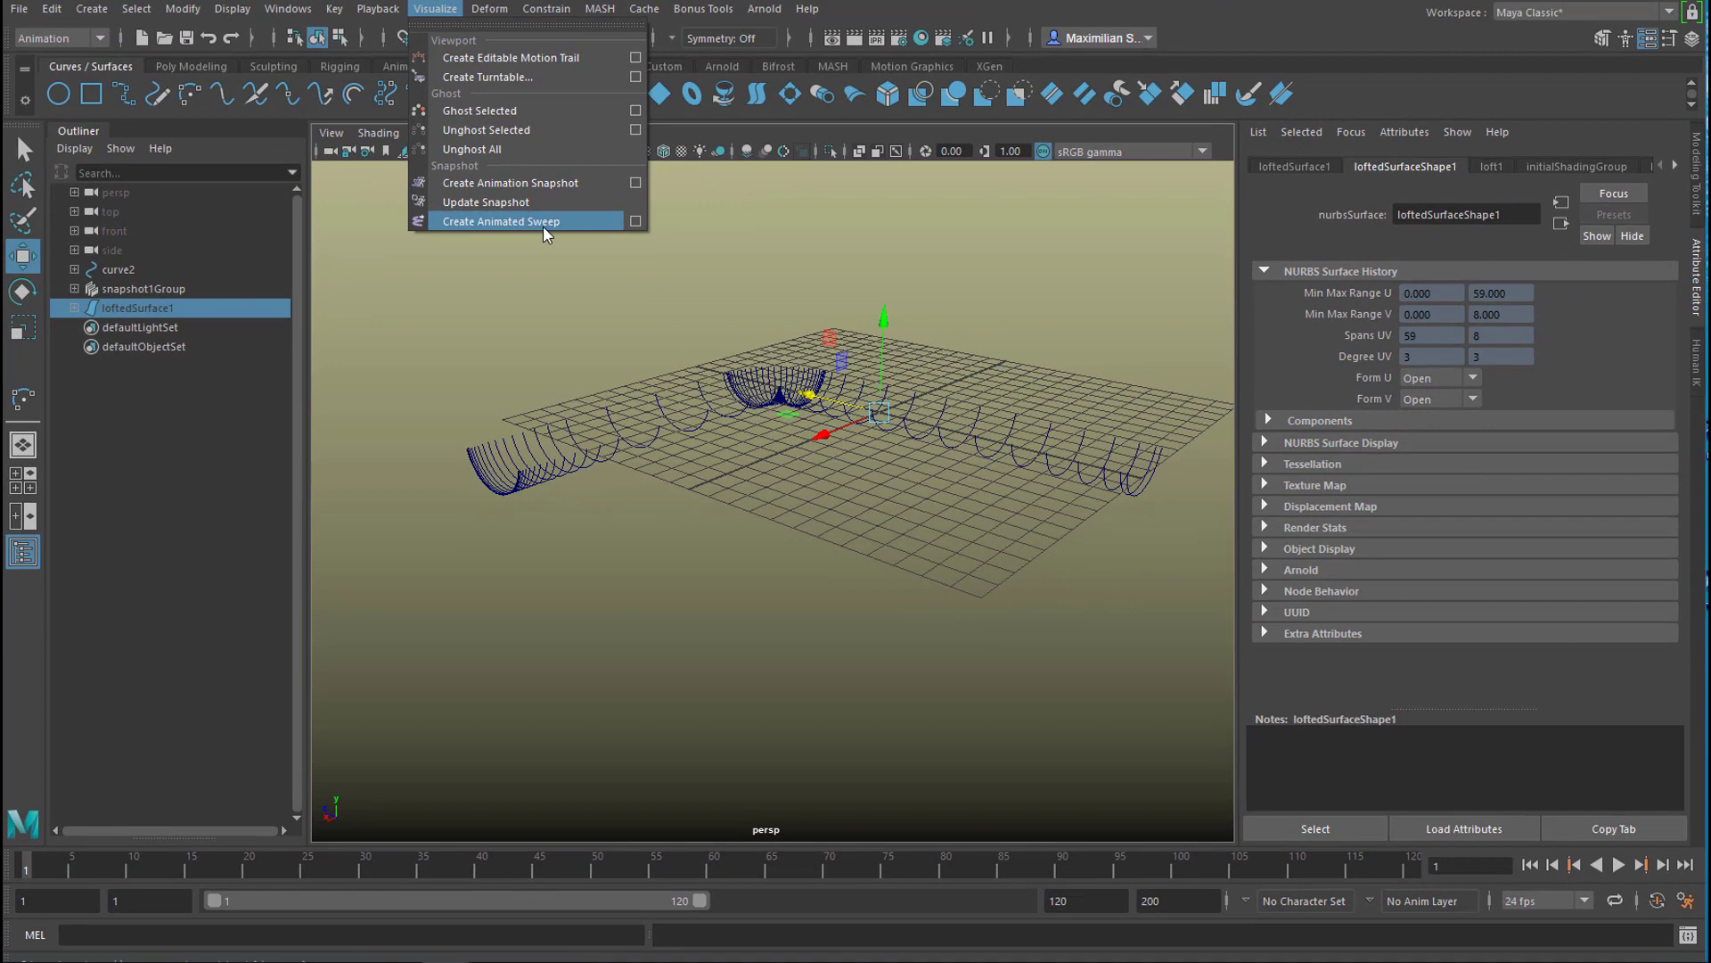
left_click(813, 605)
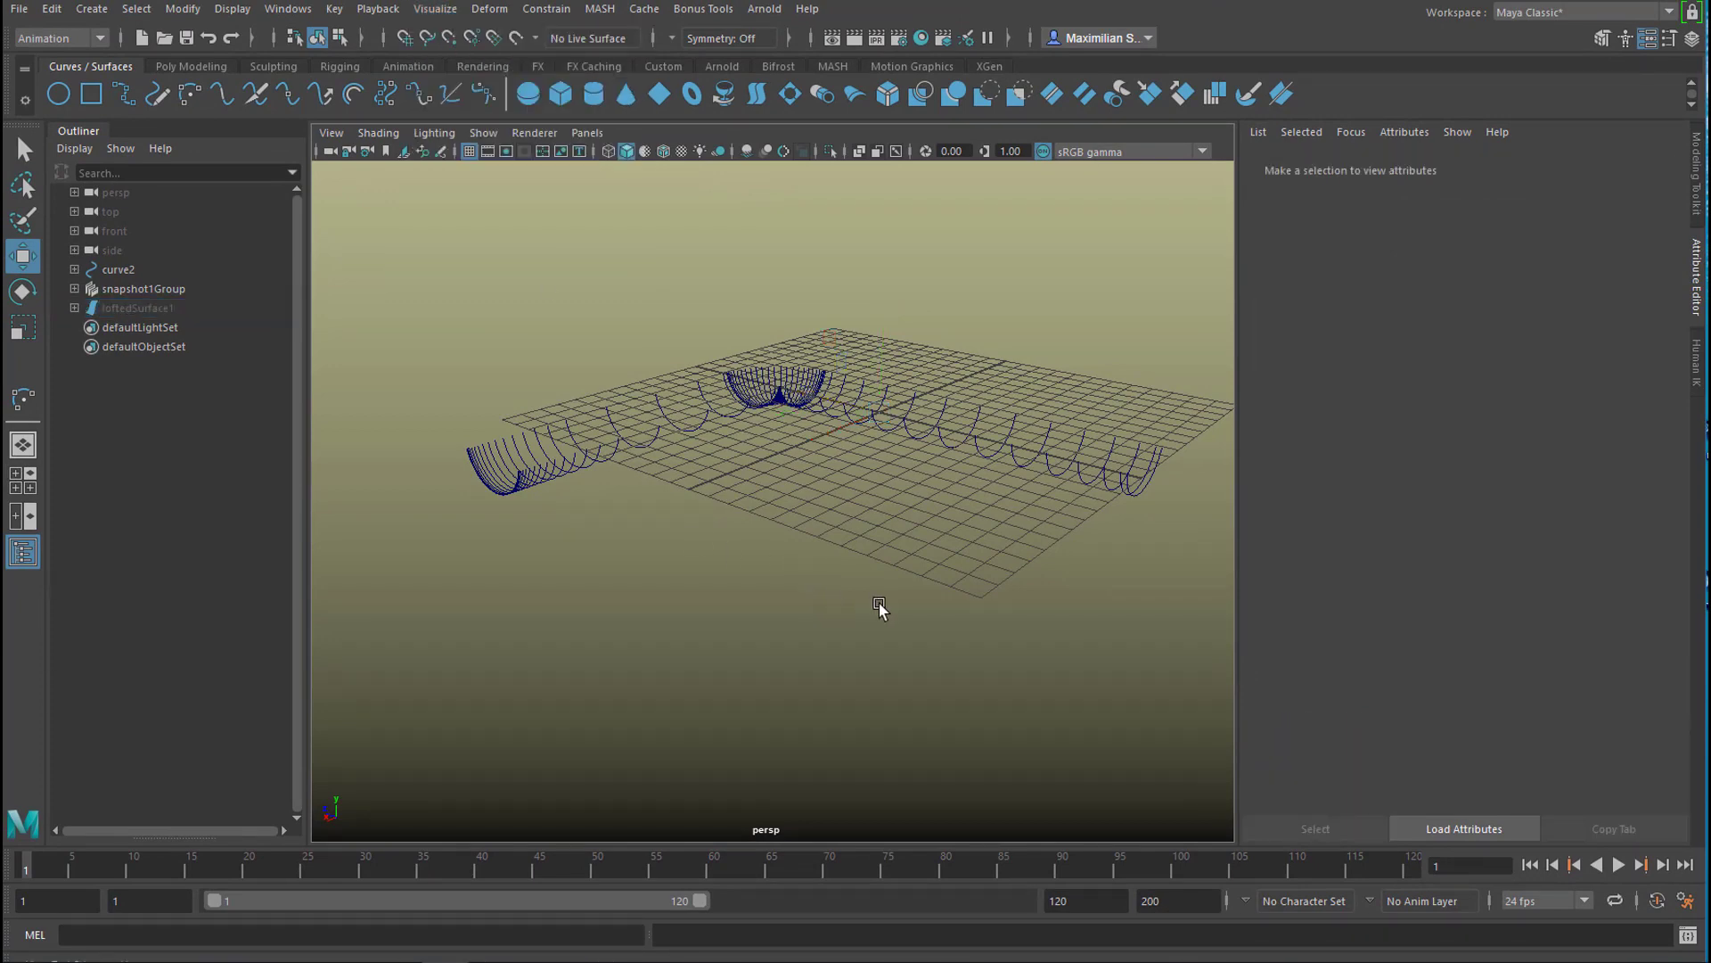
mouse_move(878, 603)
left_mouse_down("alt")
mouse_move(886, 638)
mouse_move(923, 618)
mouse_move(890, 642)
mouse_move(885, 617)
mouse_move(911, 621)
mouse_move(905, 591)
left_mouse_up("alt")
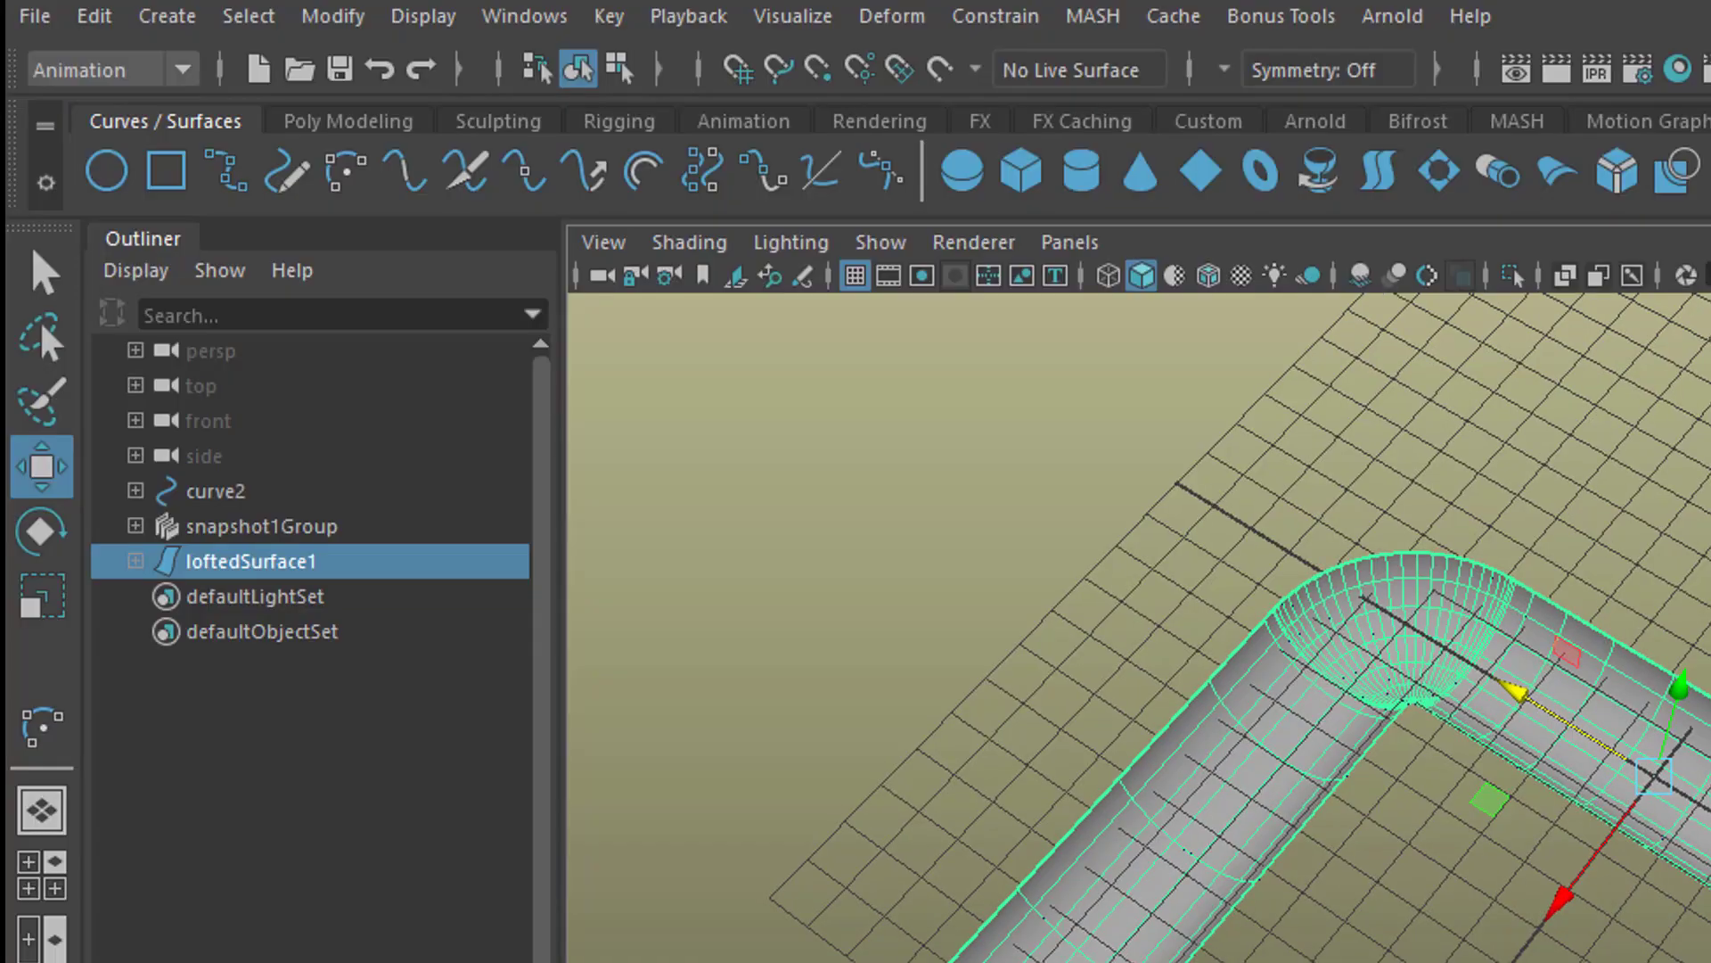
Expand snapshot1Group in the Outliner and examine its list of curves alongside the lofted surface.
left_click_drag(1390, 606, 1319, 731, "alt")
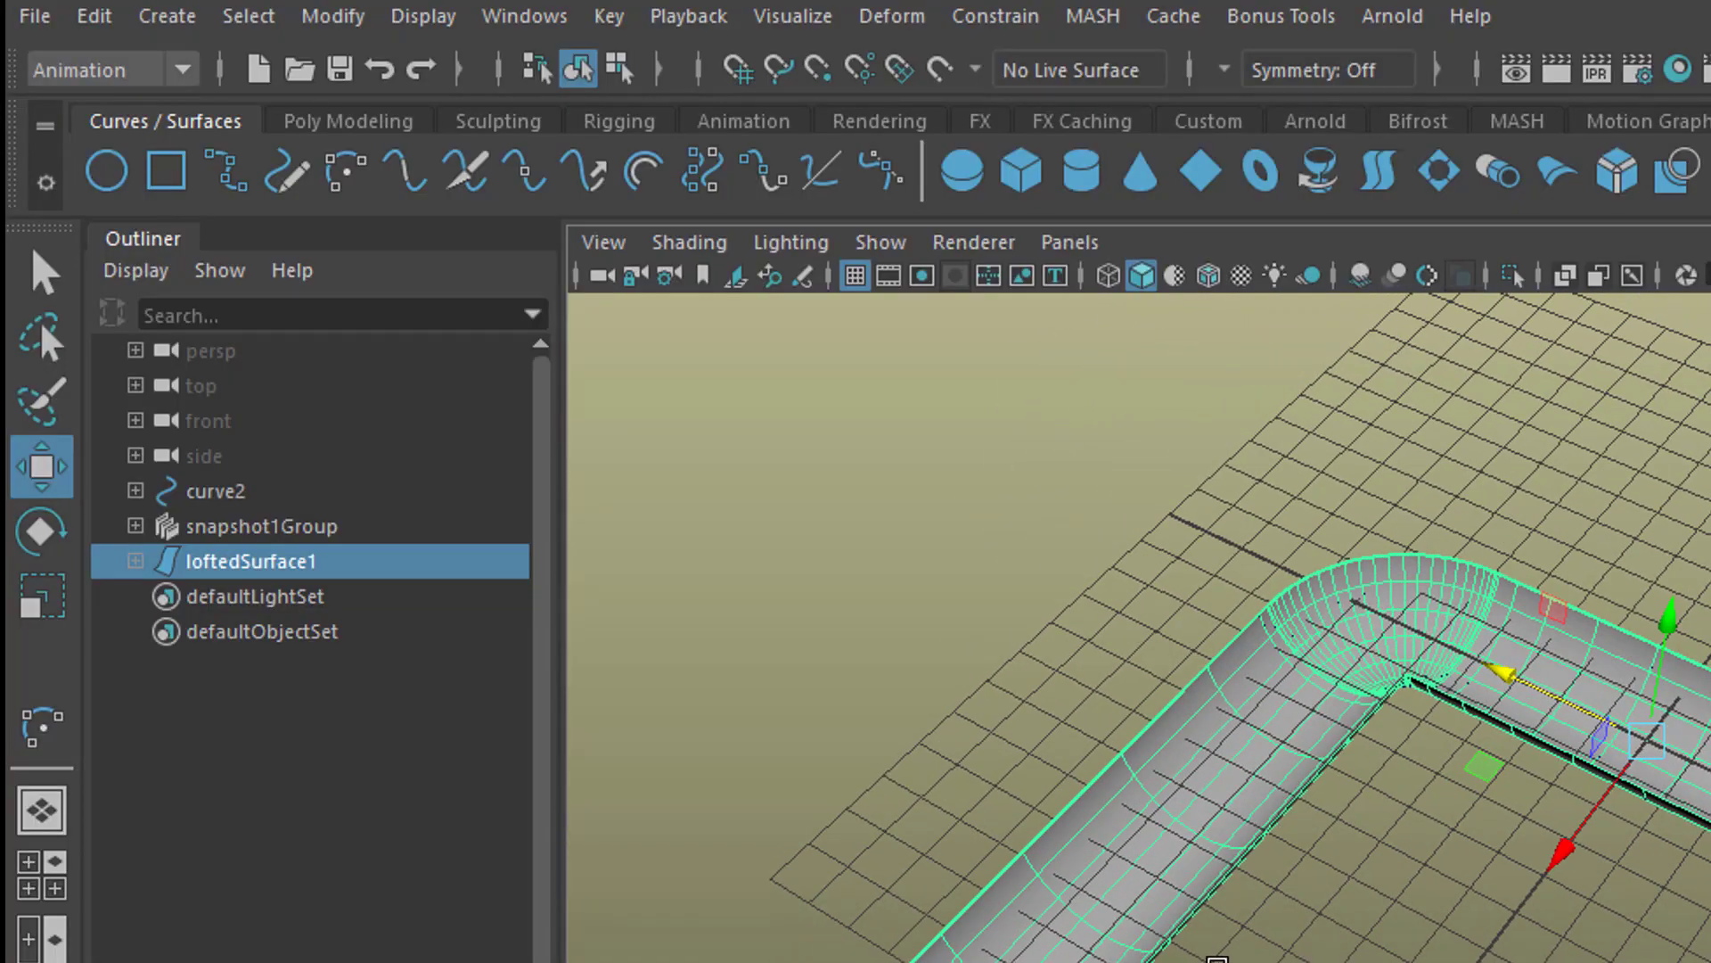
right_click_drag(1319, 730, 1496, 748, "alt")
middle_click_drag(1496, 748, 1509, 730, "alt")
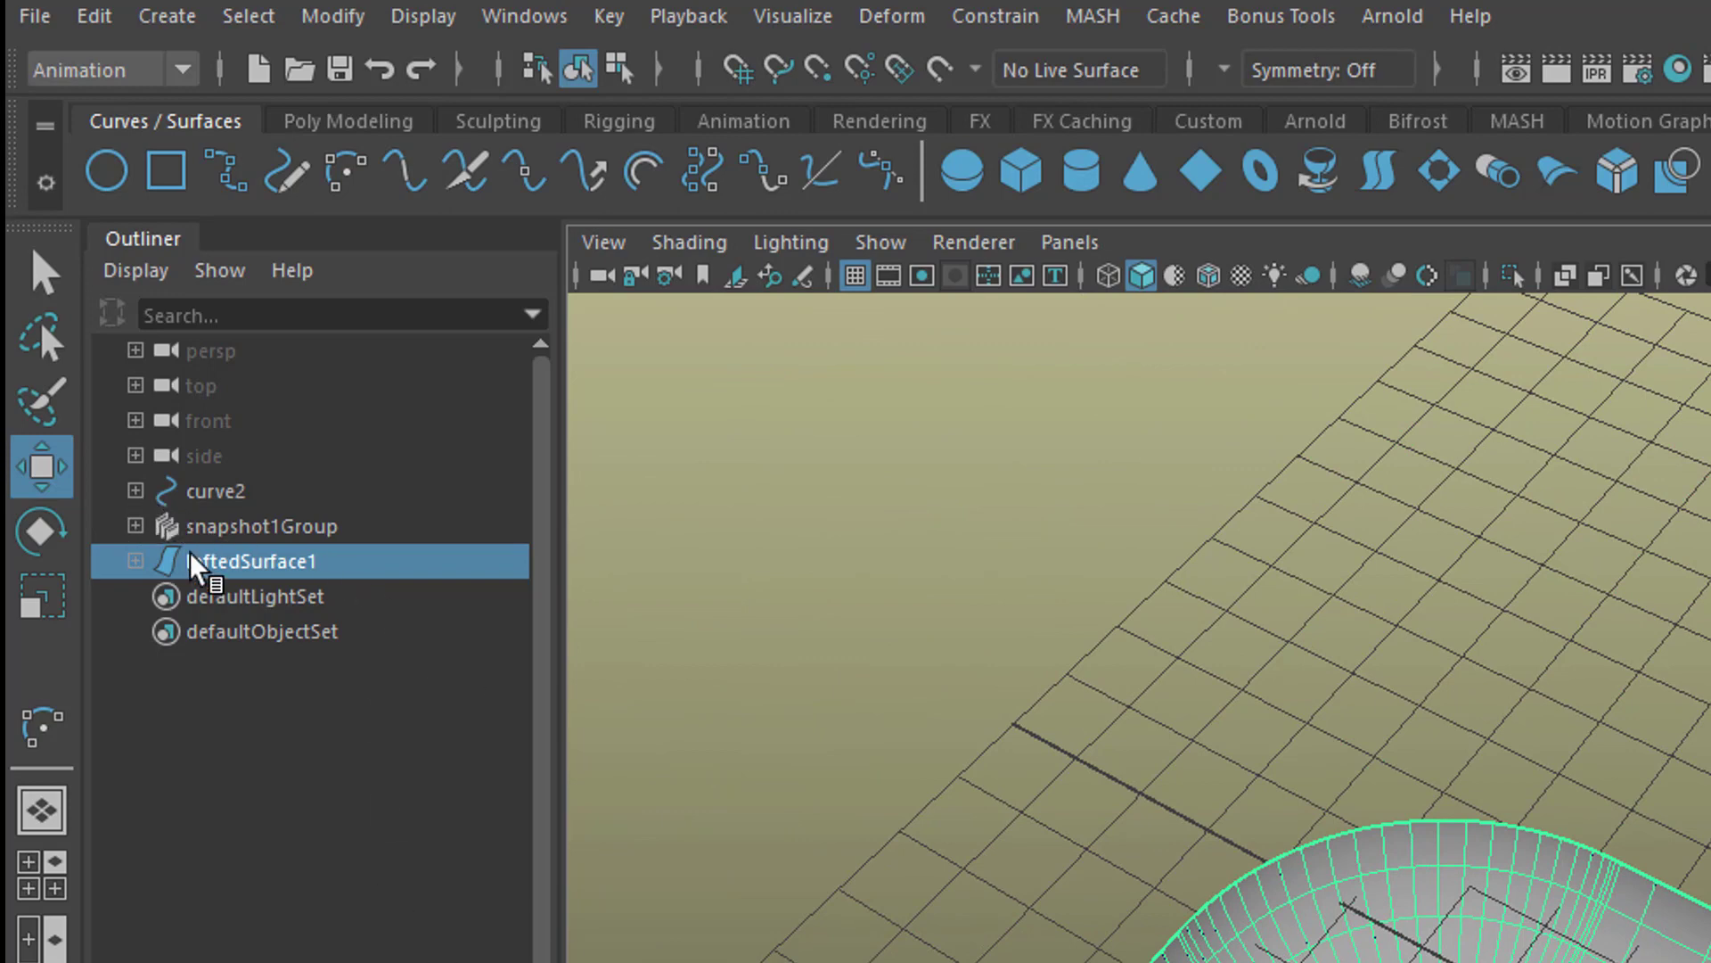
left_click(136, 526)
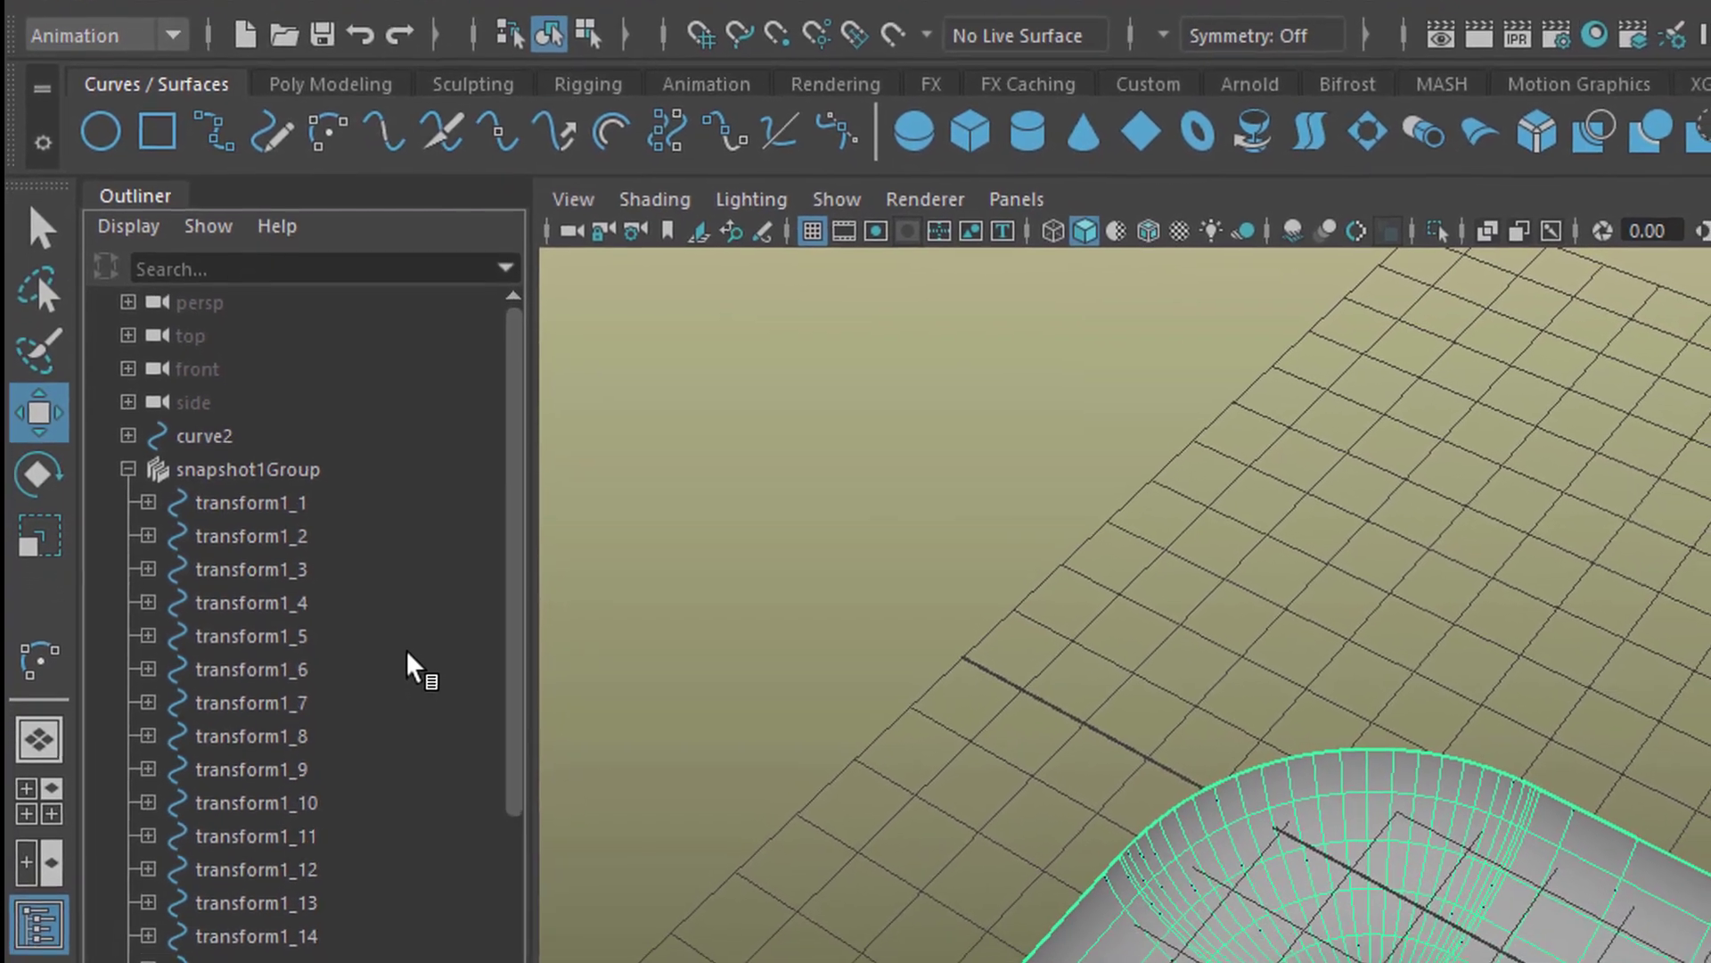
scroll(419, 713, "down", 10)
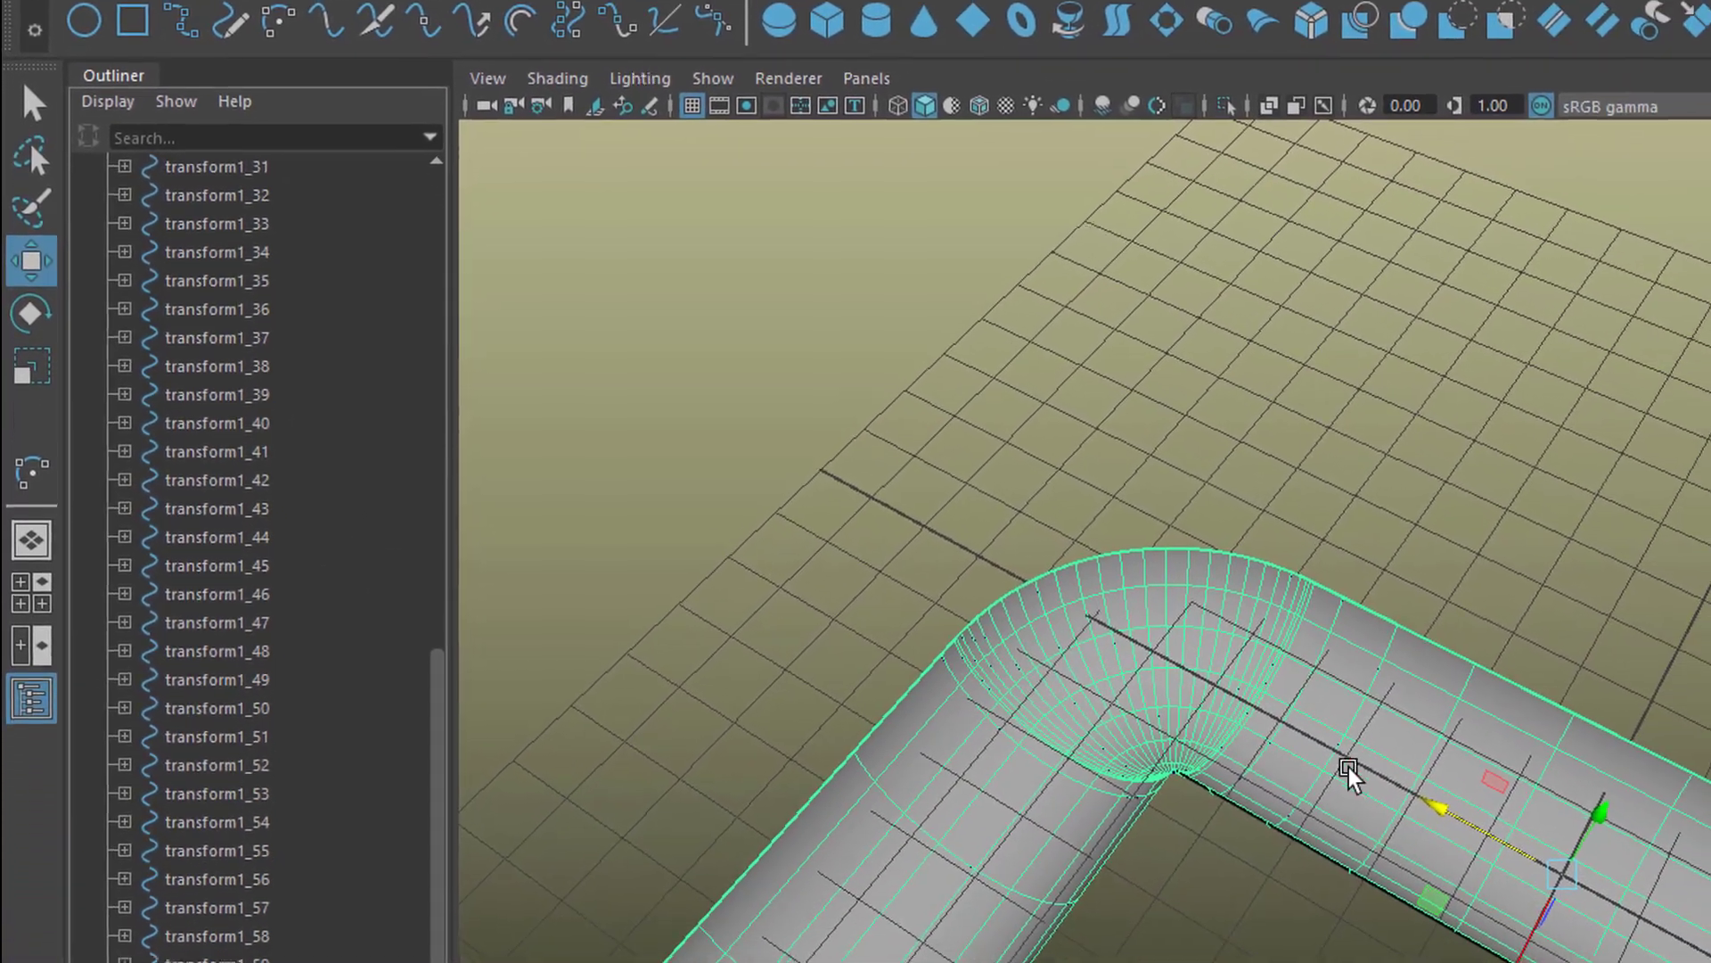
scroll(985, 777, "down", 3)
left_click_drag(965, 684, 998, 652, "alt")
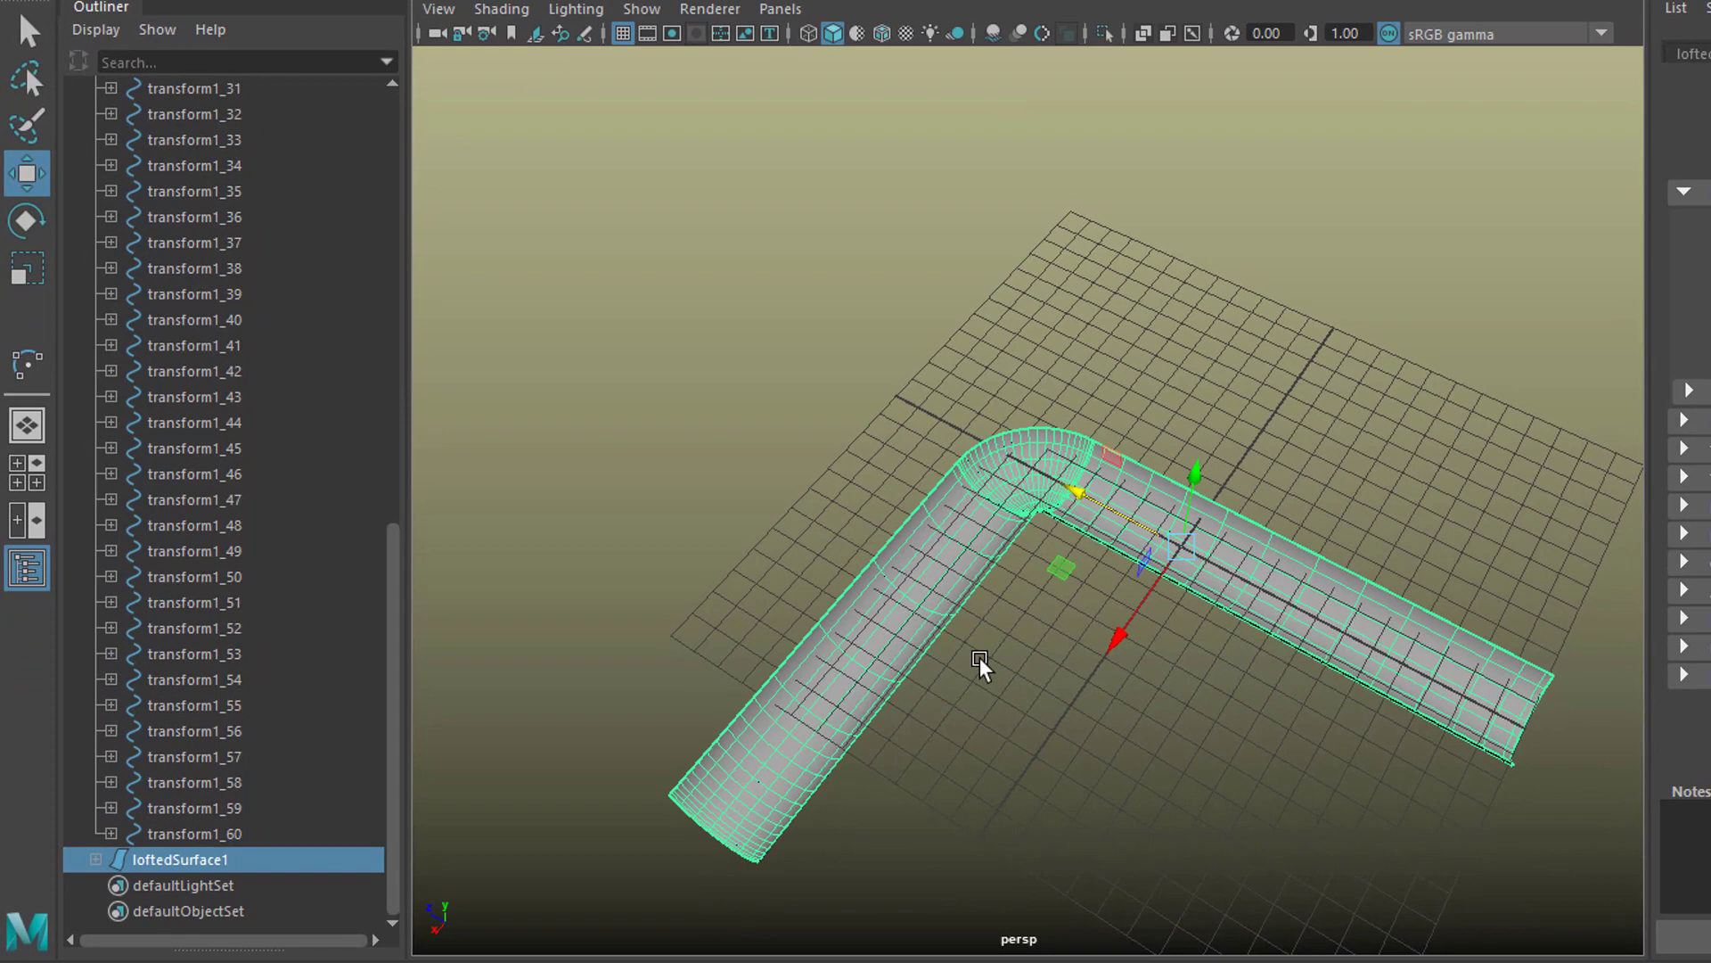
right_click_drag(1053, 445, 1430, 550, "alt")
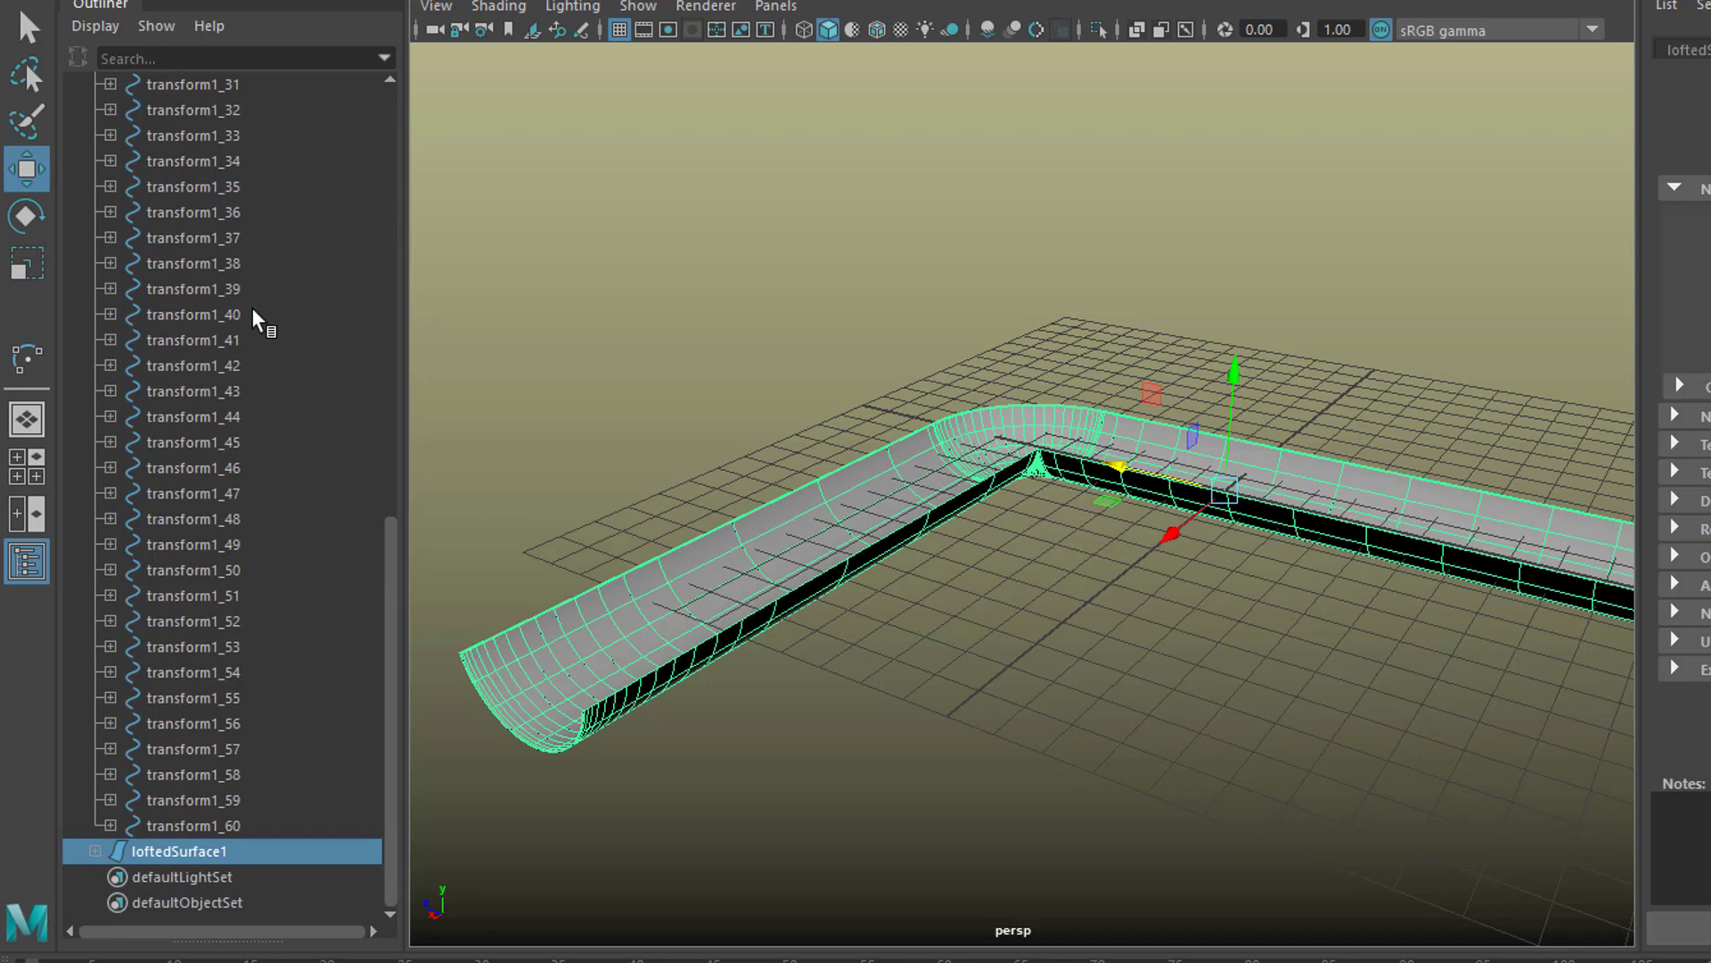
Select snapshot curve transform1_34 in the surface's bend and raise it along Y to deform the surface locally.
left_click(239, 264)
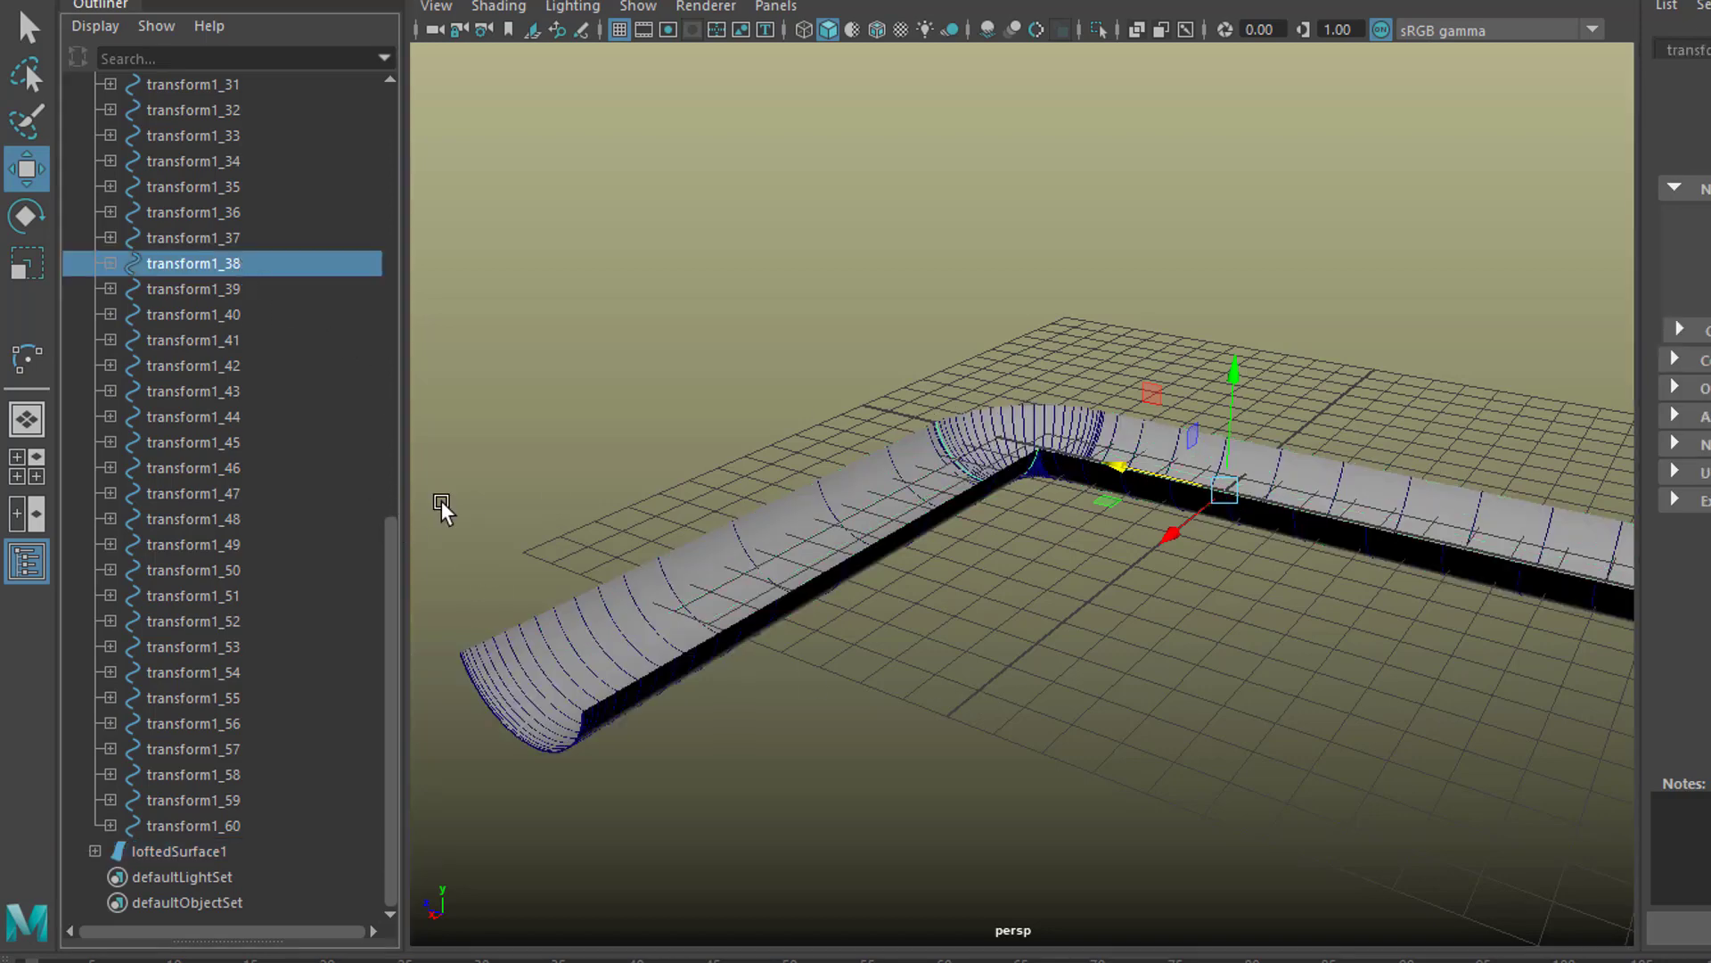
left_click(214, 164)
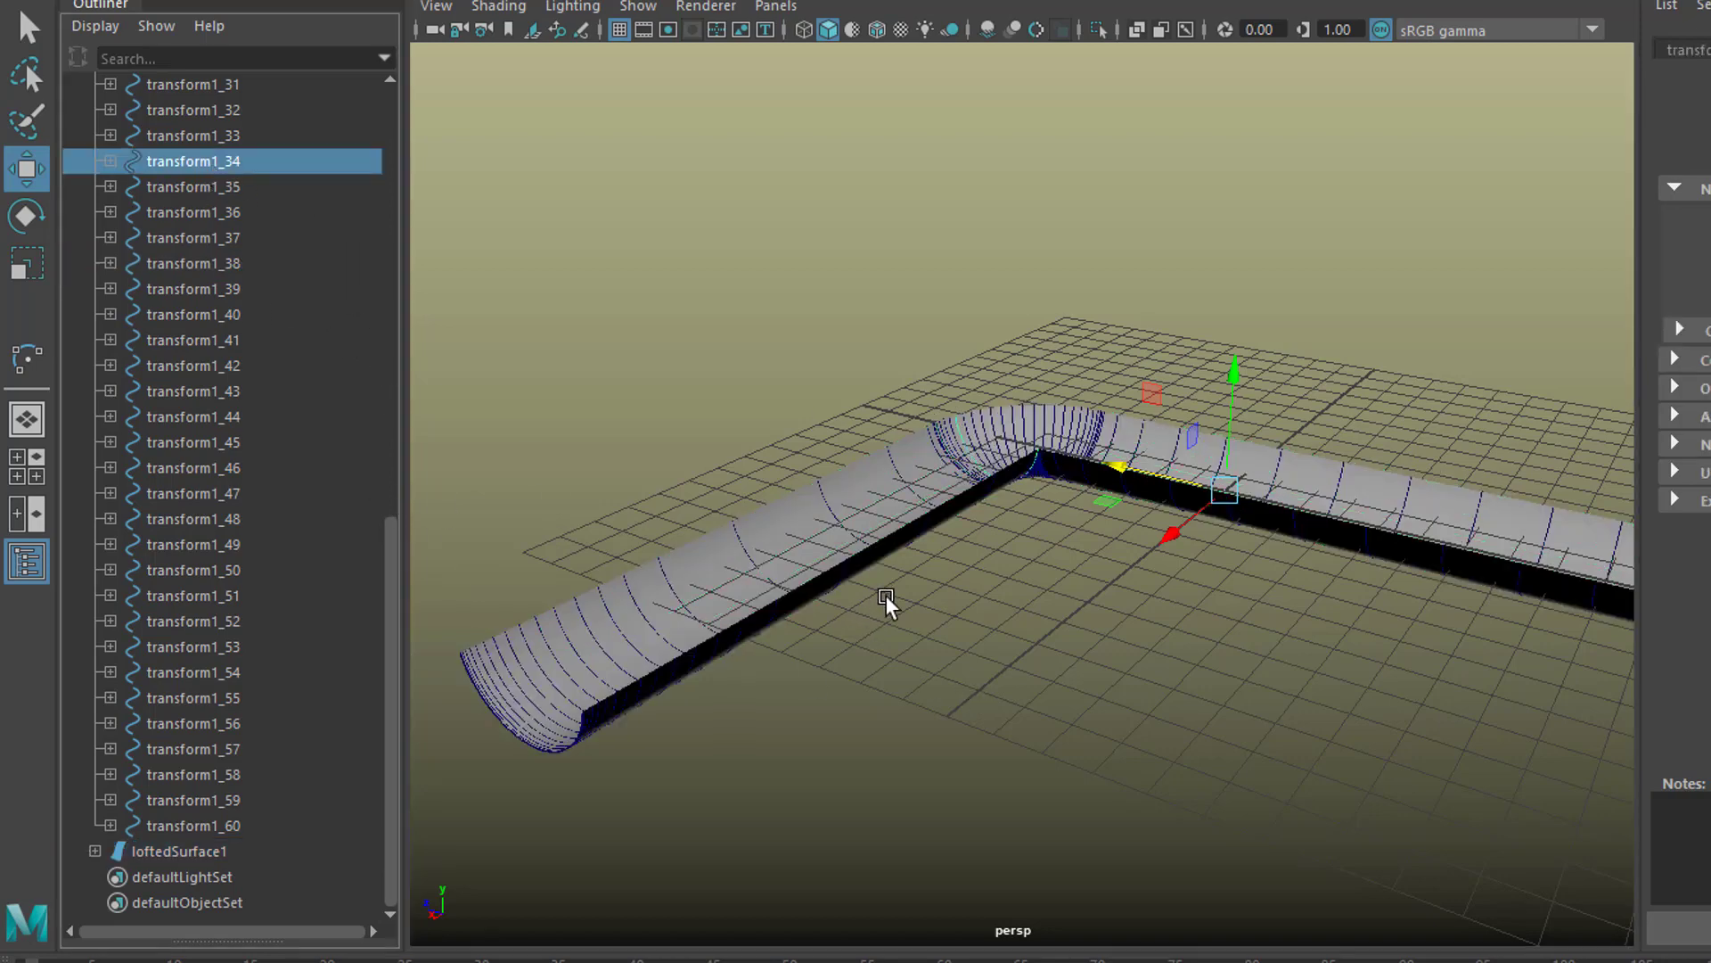
right_click_drag(886, 603, 1574, 729, "alt")
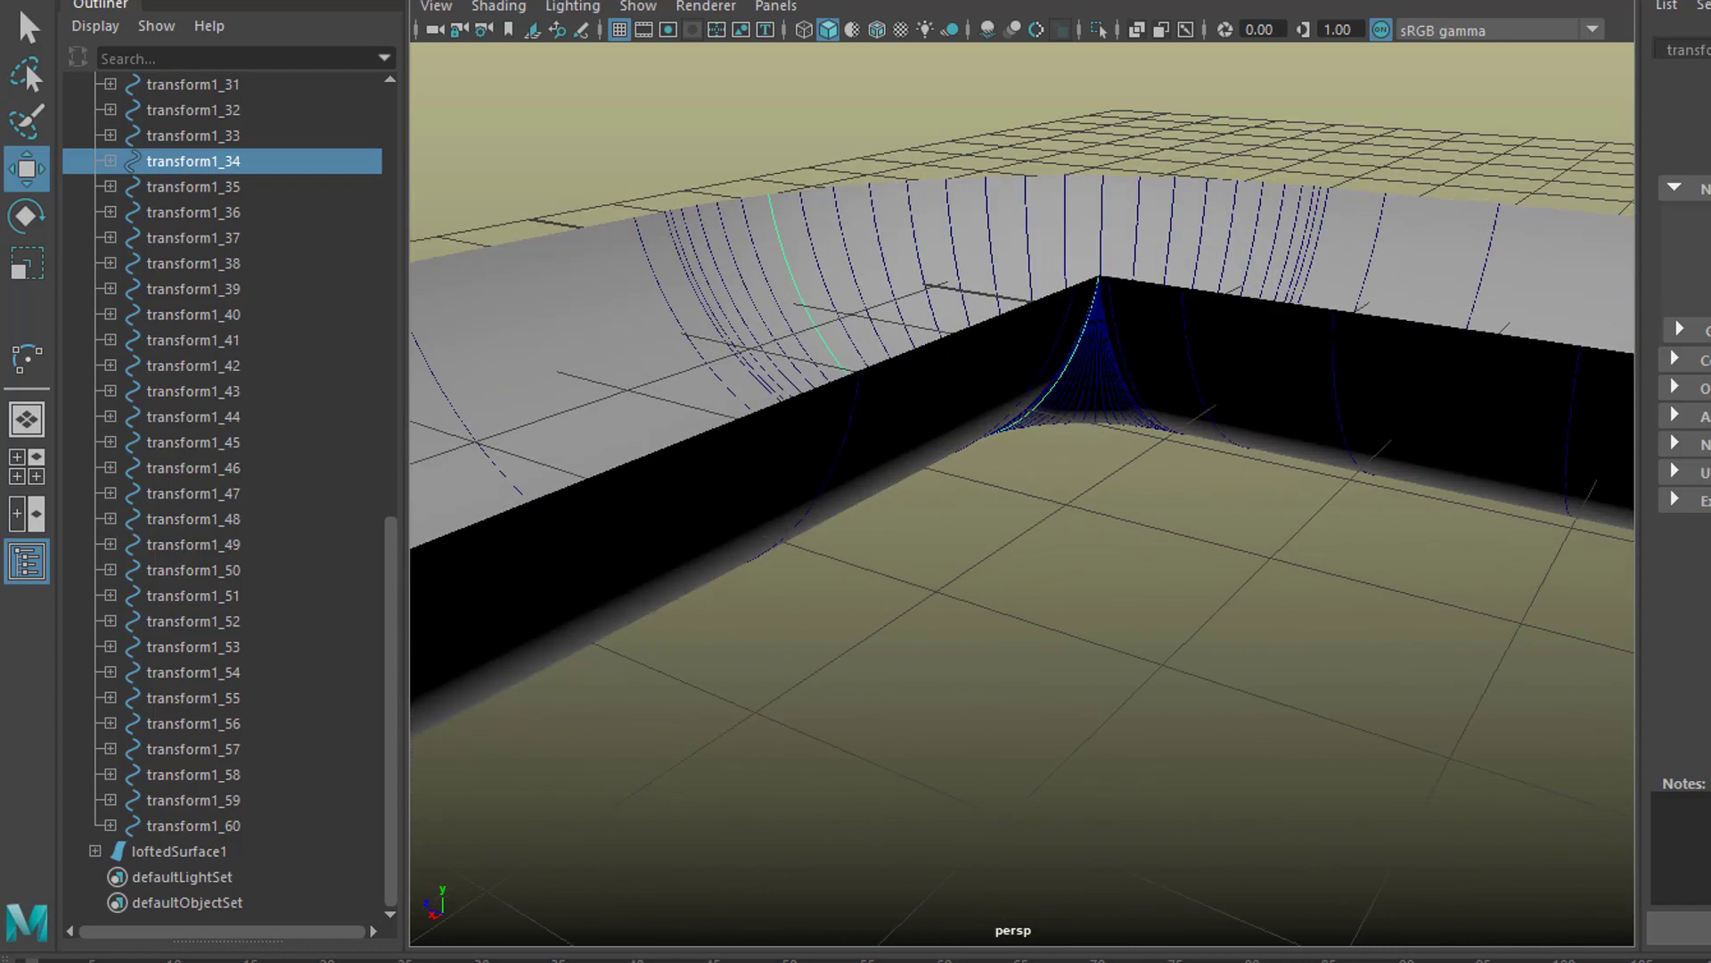
left_click_drag(1241, 864, 1107, 743, "alt")
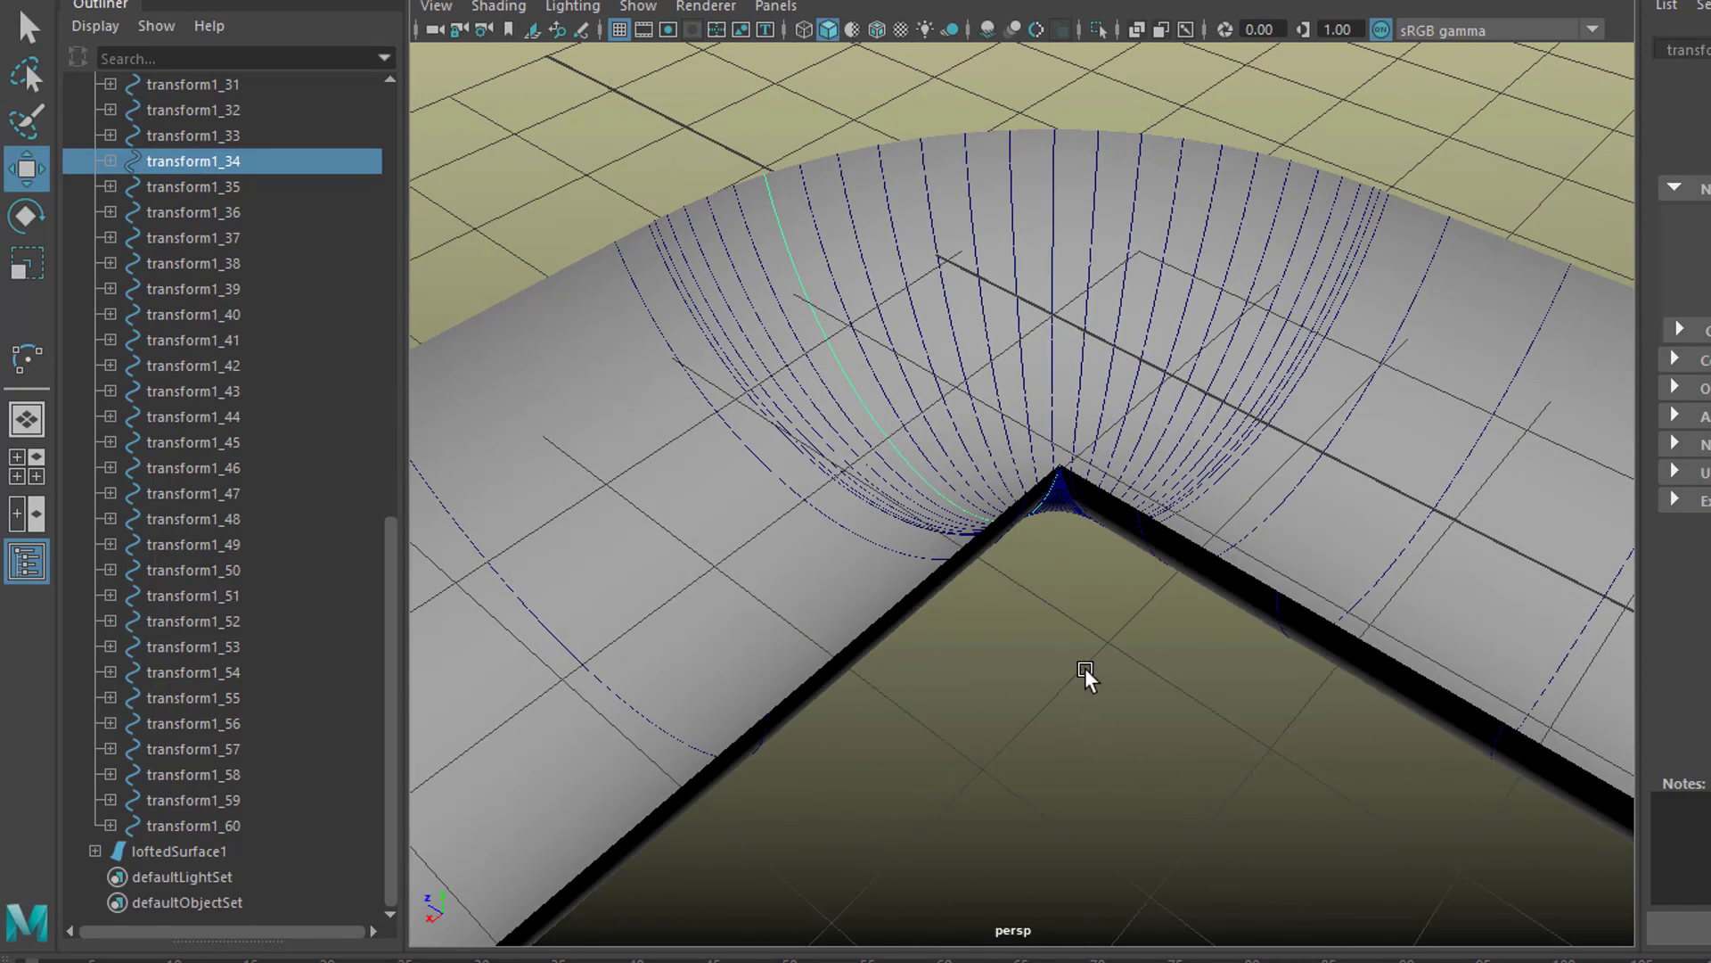
right_click_drag(1215, 684, 997, 732, "alt")
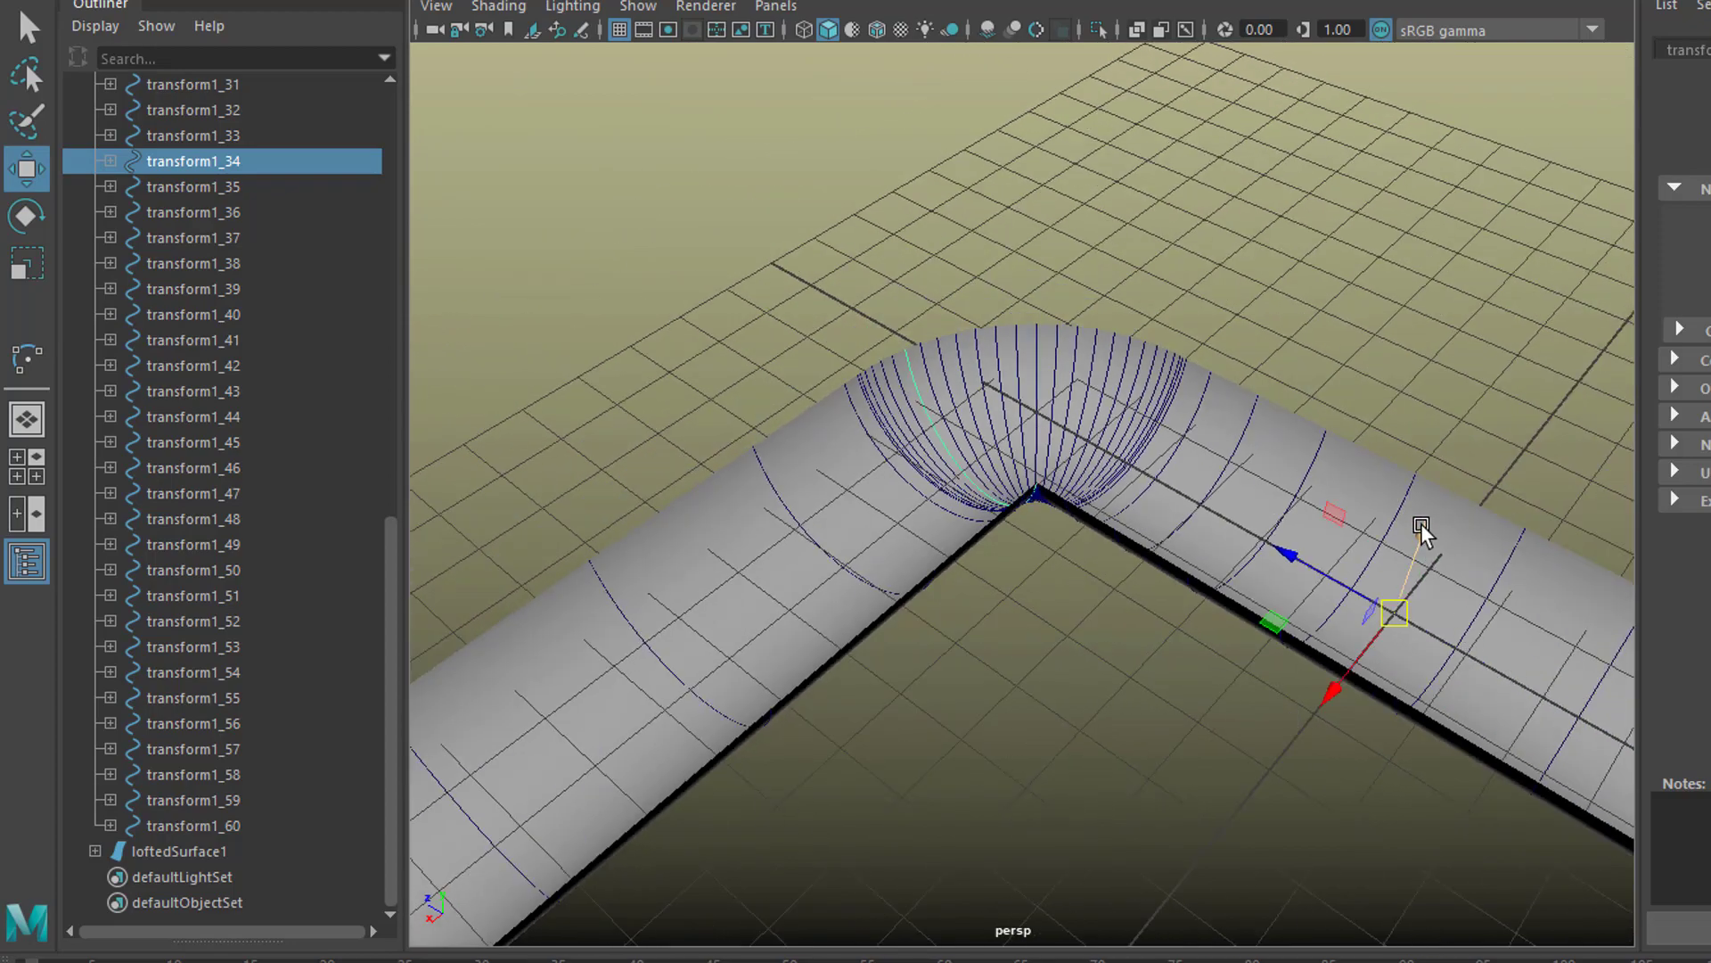
left_click_drag(1421, 522, 1301, 626)
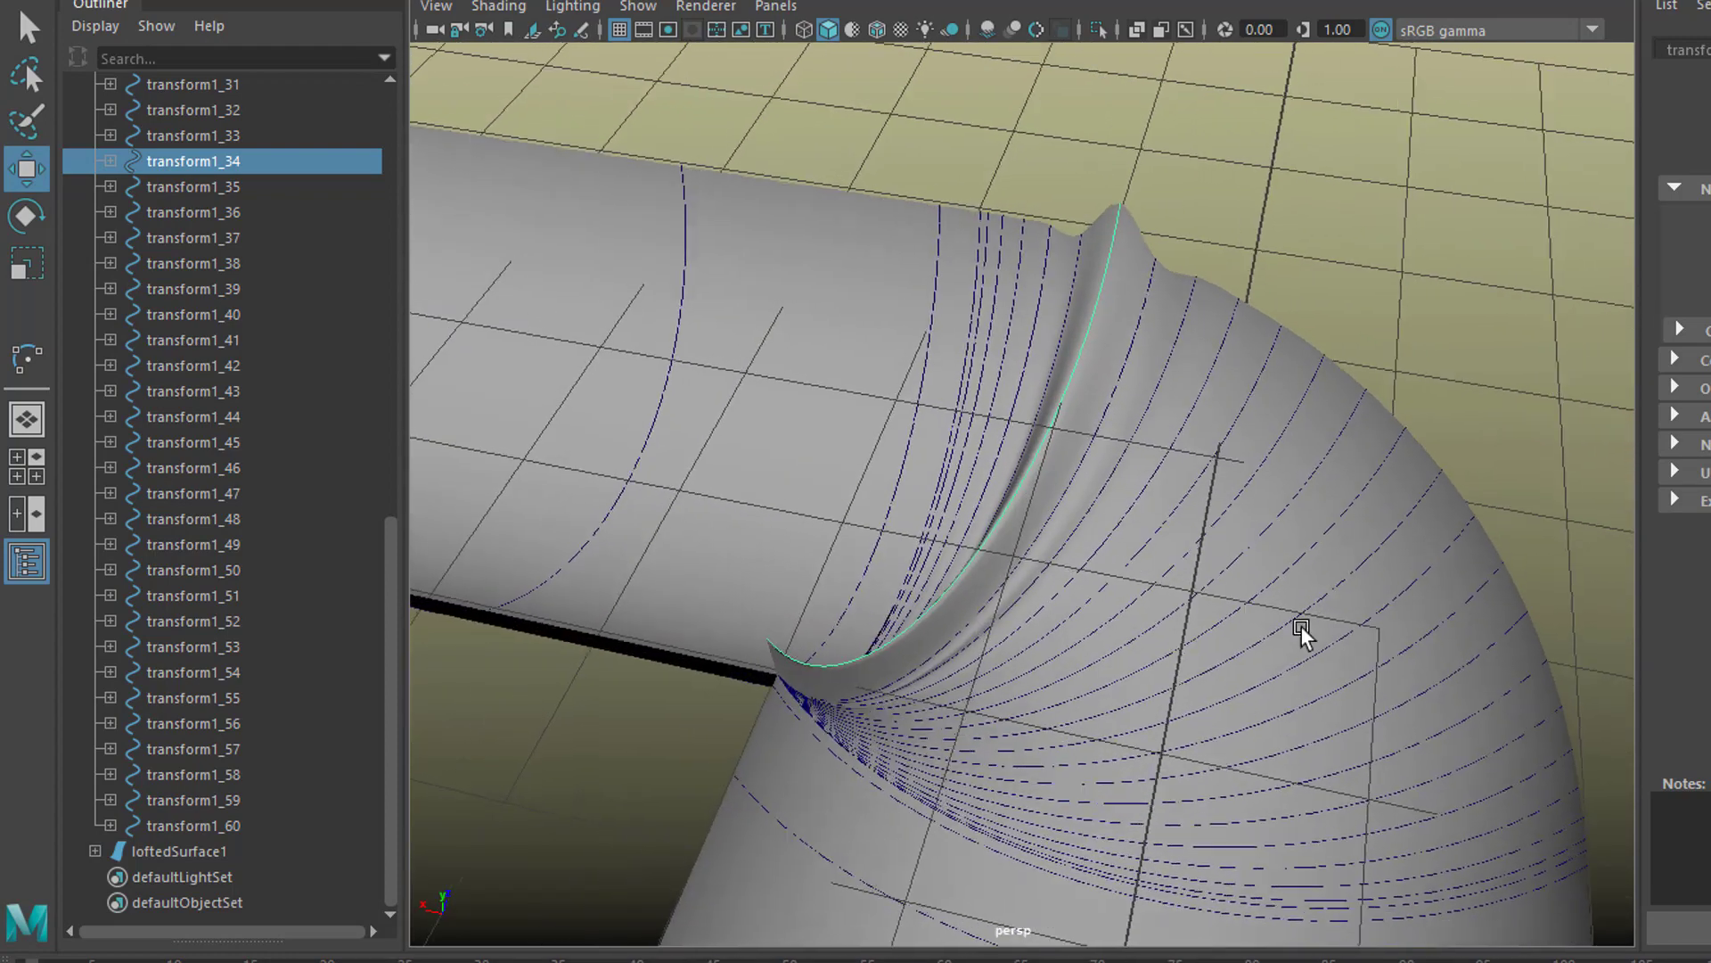
Select the lofted surface and individual snapshot curves in turn to see where each lies on the sweep.
left_click(1252, 389)
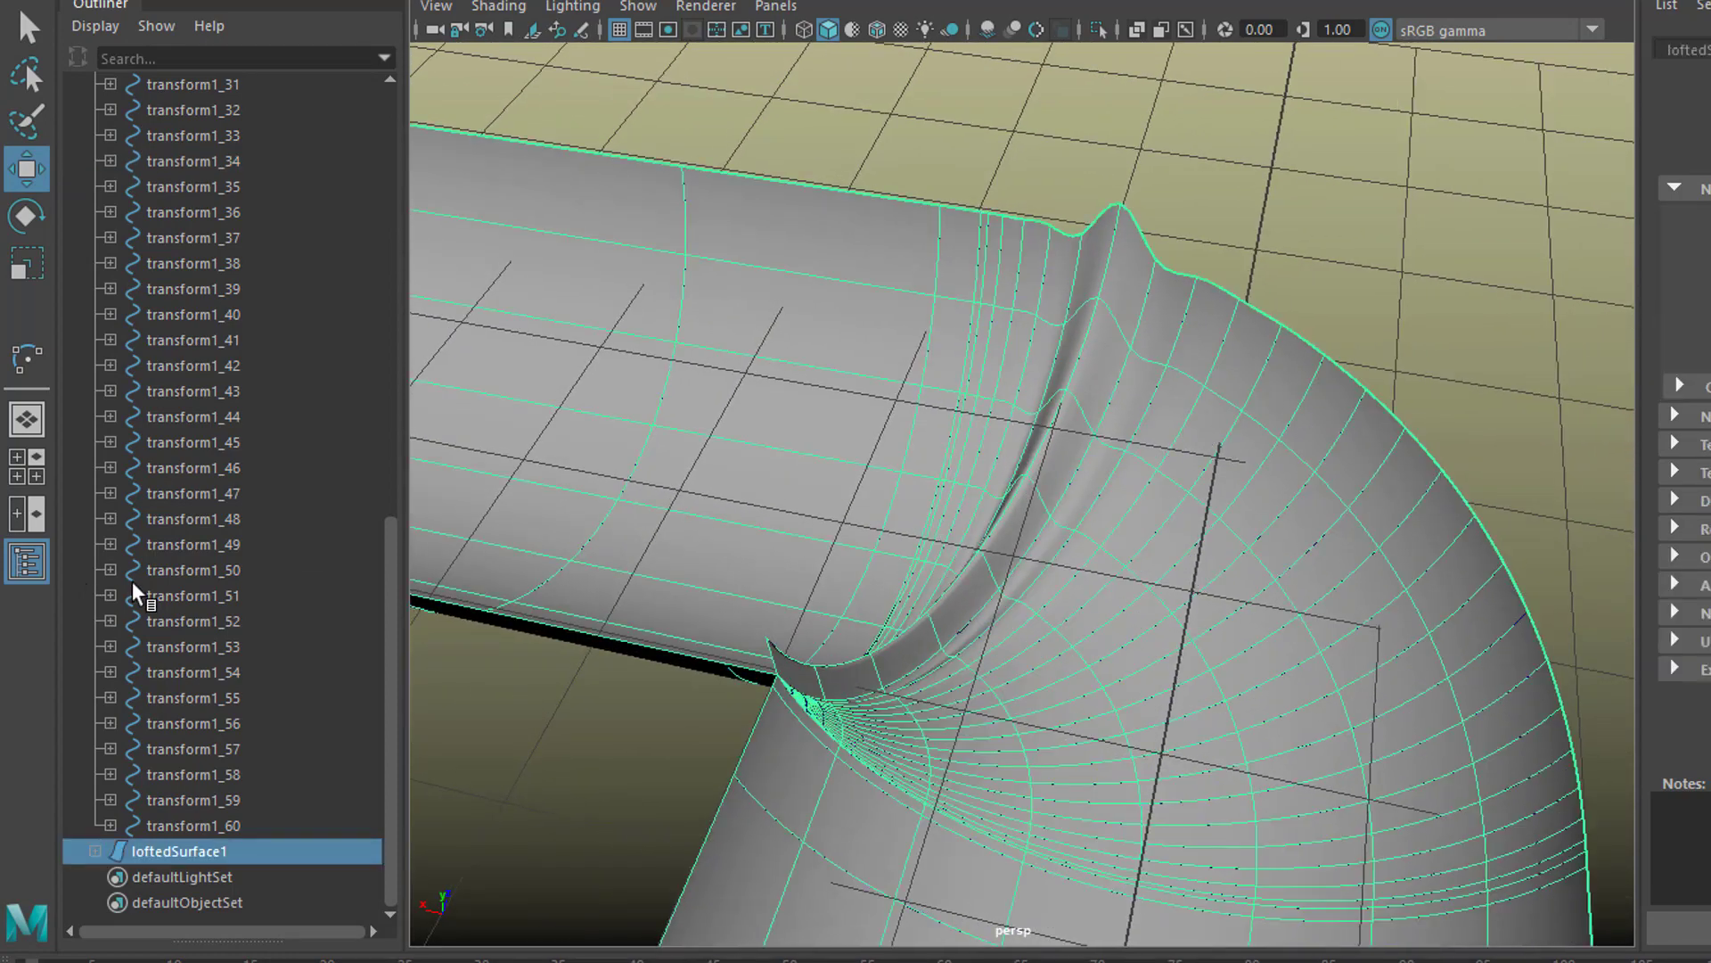
left_click(186, 595)
left_click(228, 727)
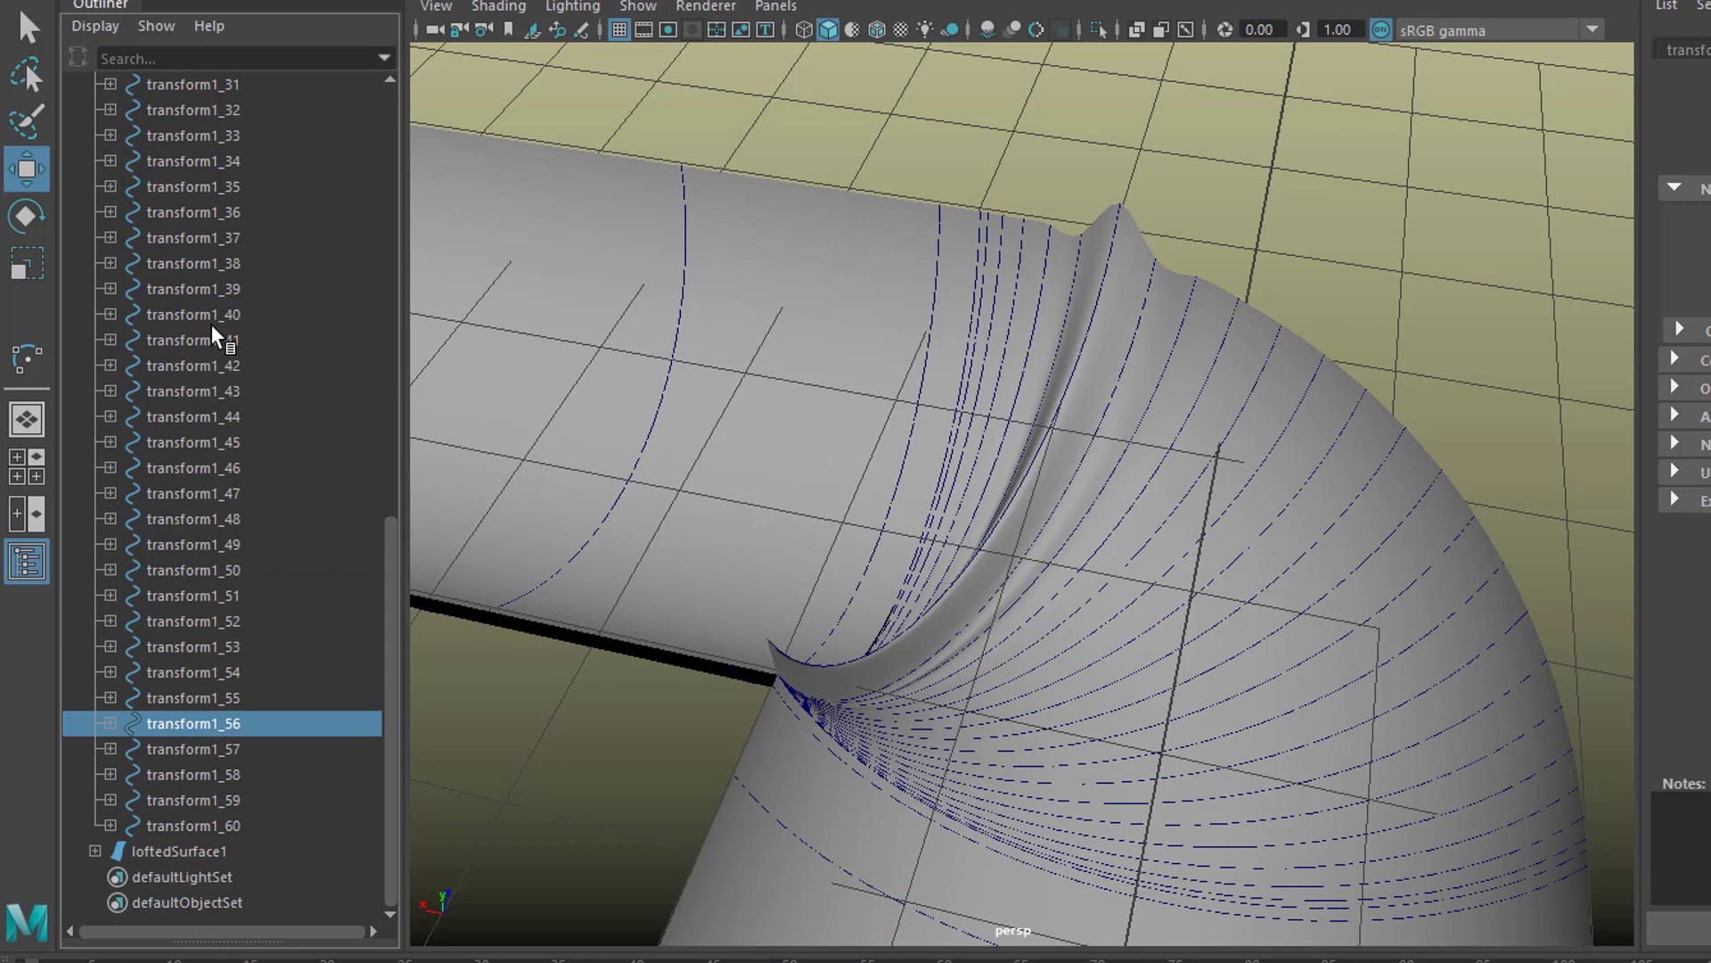
left_click(212, 211)
scroll(212, 211, "up", 8)
left_click(214, 226)
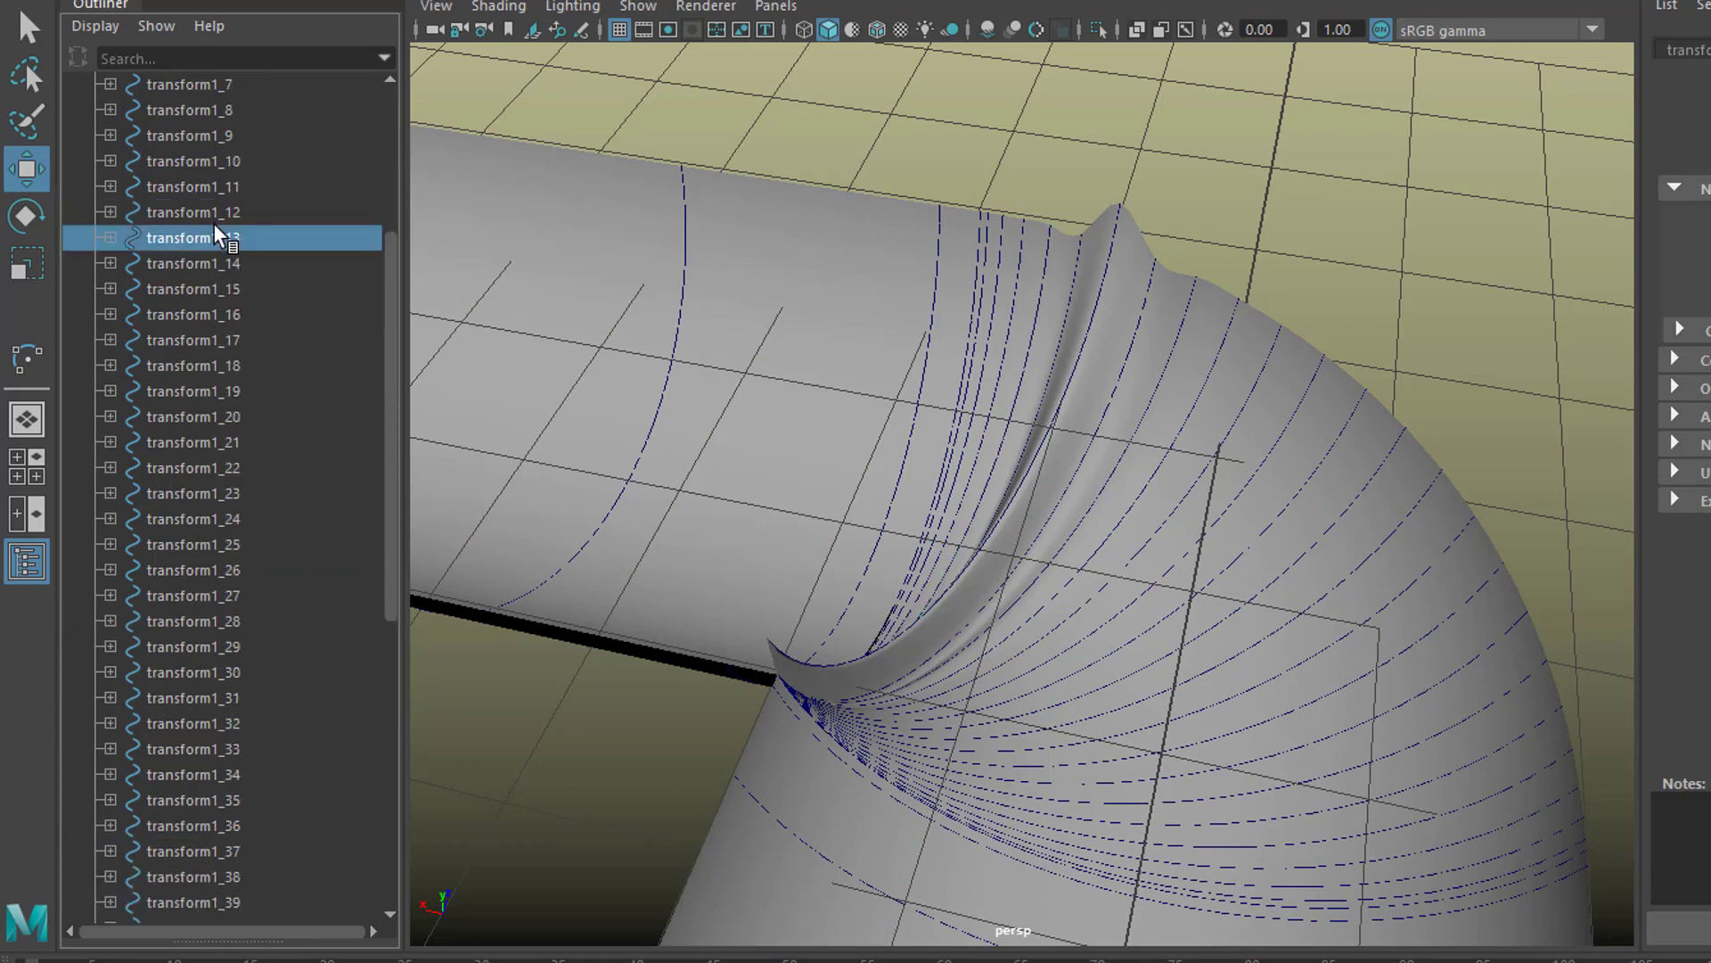
left_click(207, 393)
Select snapshot curves transform1_24, transform1_26 and transform1_28 together and raise them slightly along Y.
left_click(208, 521)
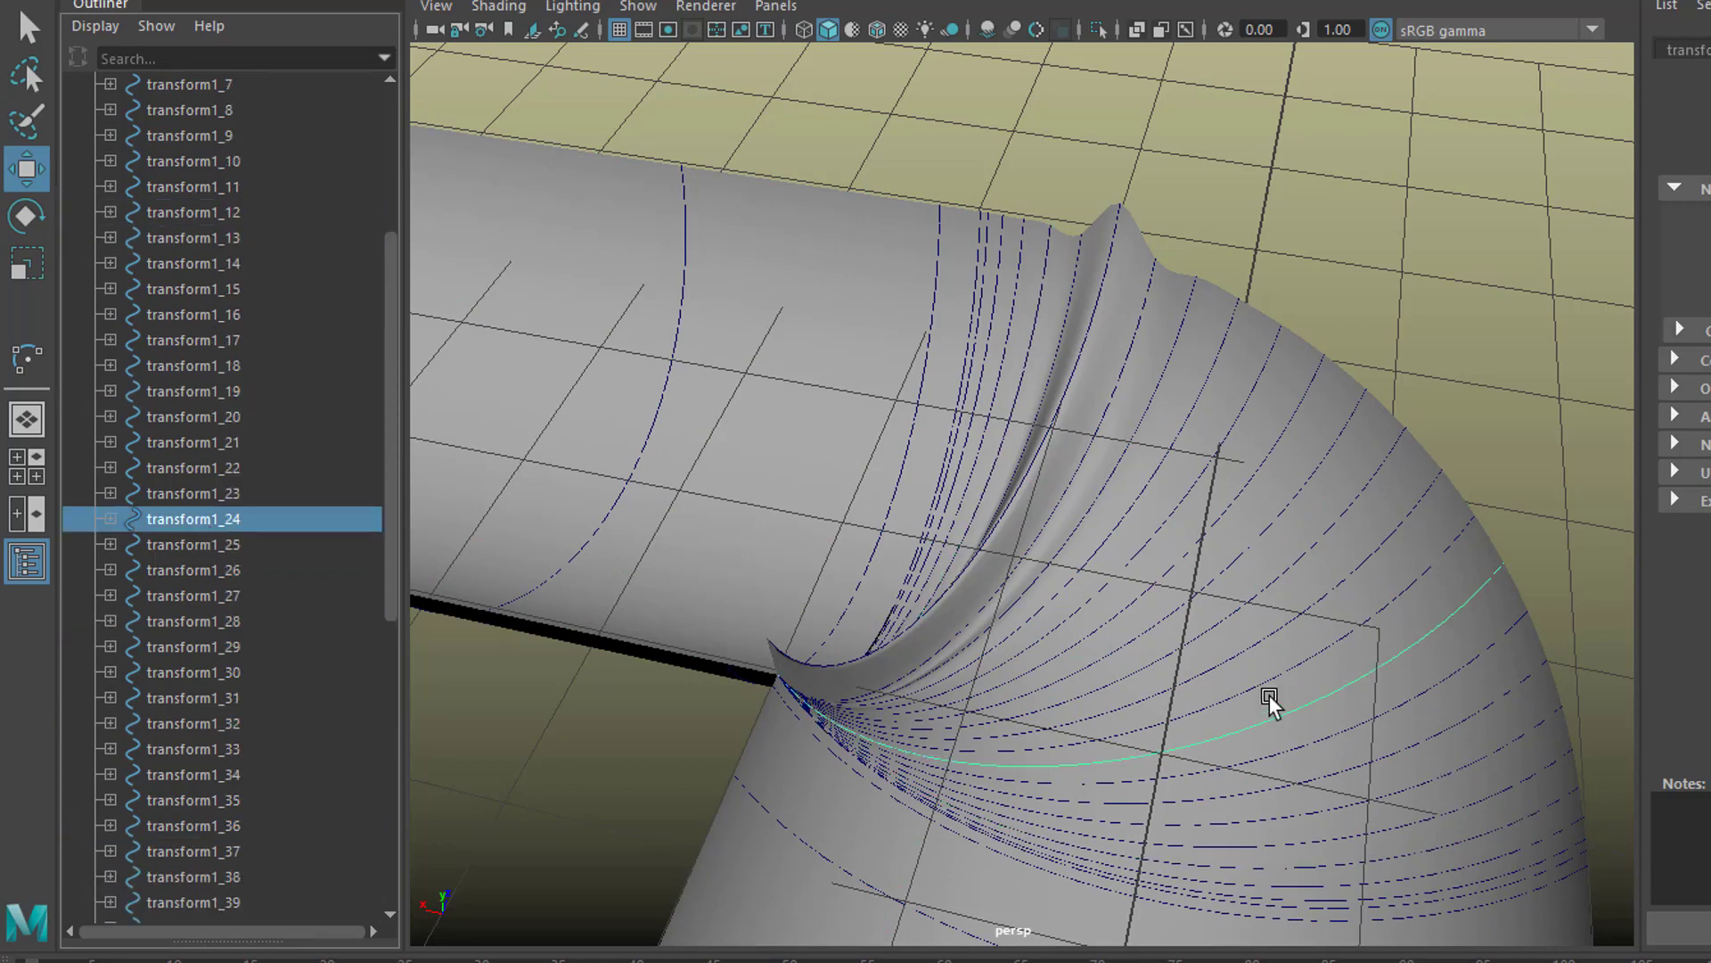
left_click_drag(1270, 700, 1337, 687, "alt")
left_click(242, 576, "ctrl")
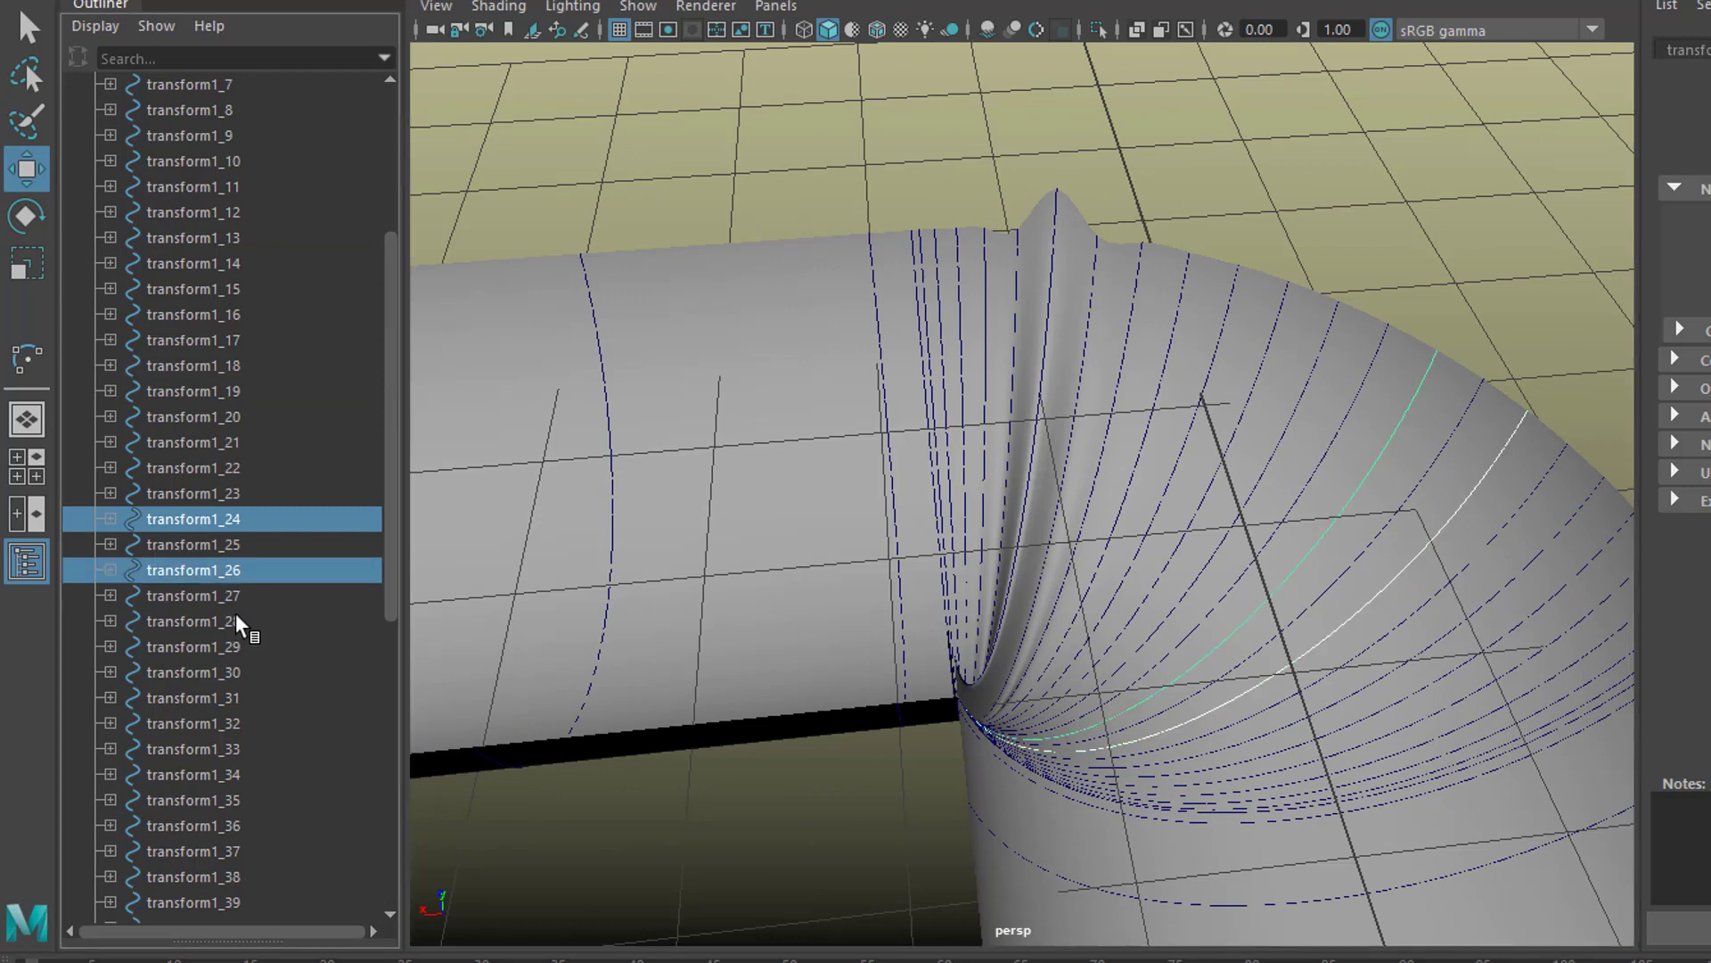
left_click(235, 618, "ctrl")
left_click_drag(1074, 749, 1186, 717, "alt")
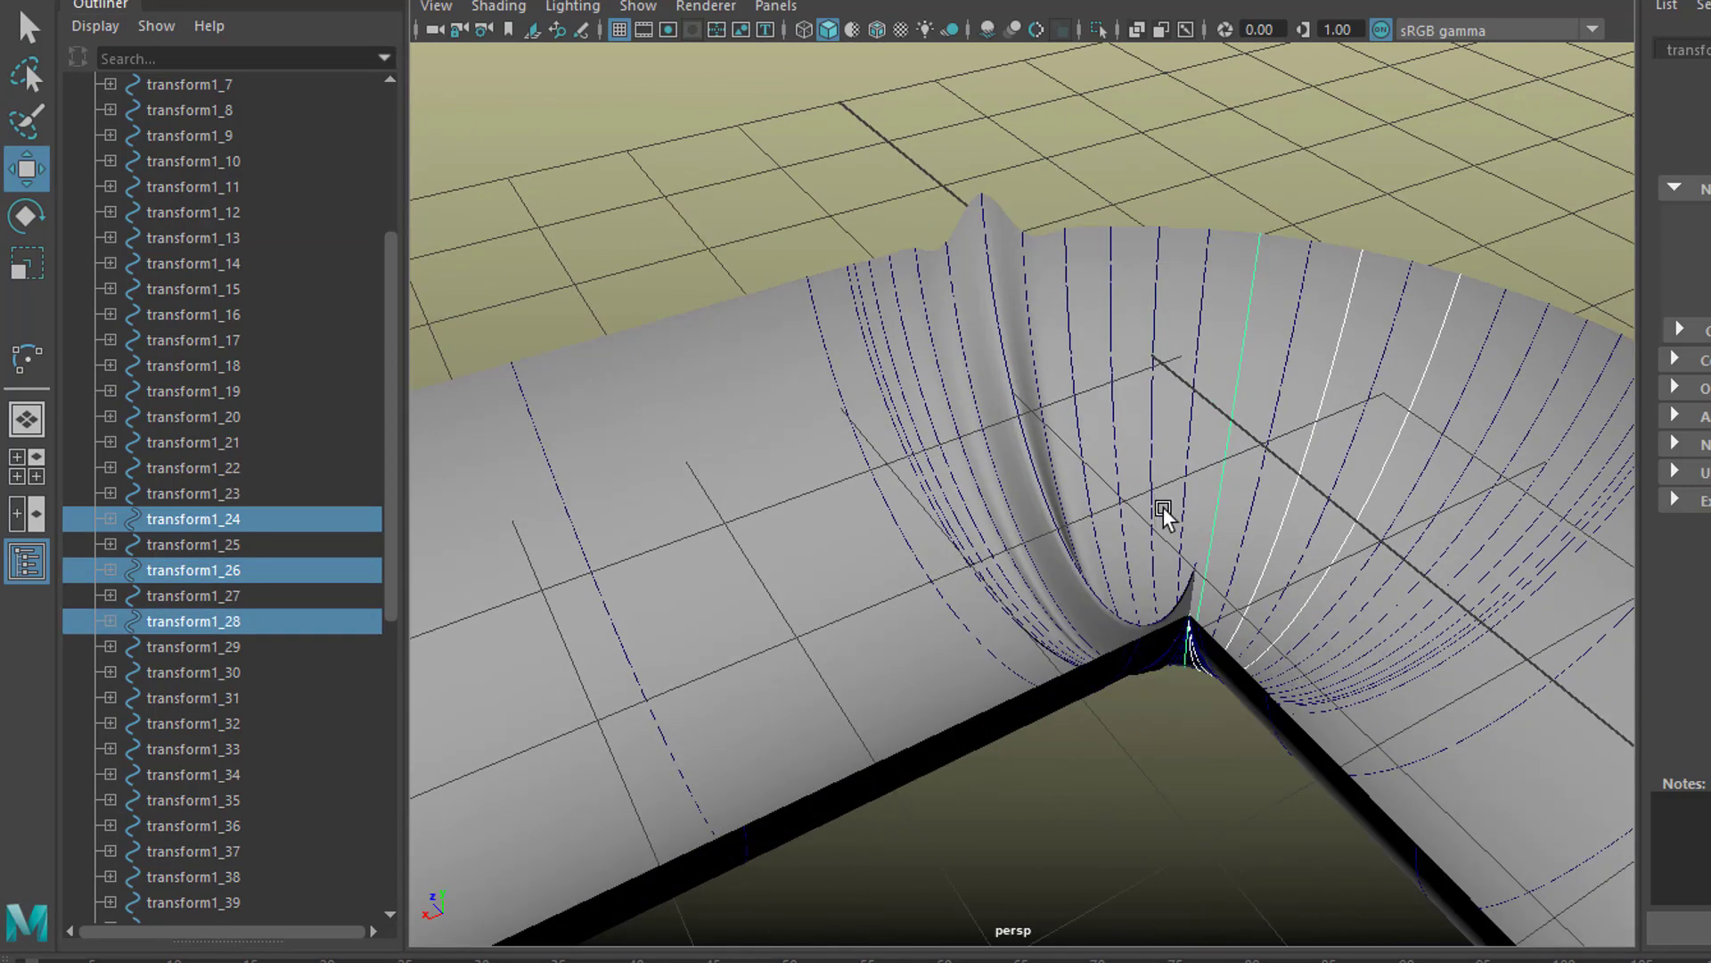
right_click_drag(1356, 747, 454, 797, "alt")
left_click(1426, 665)
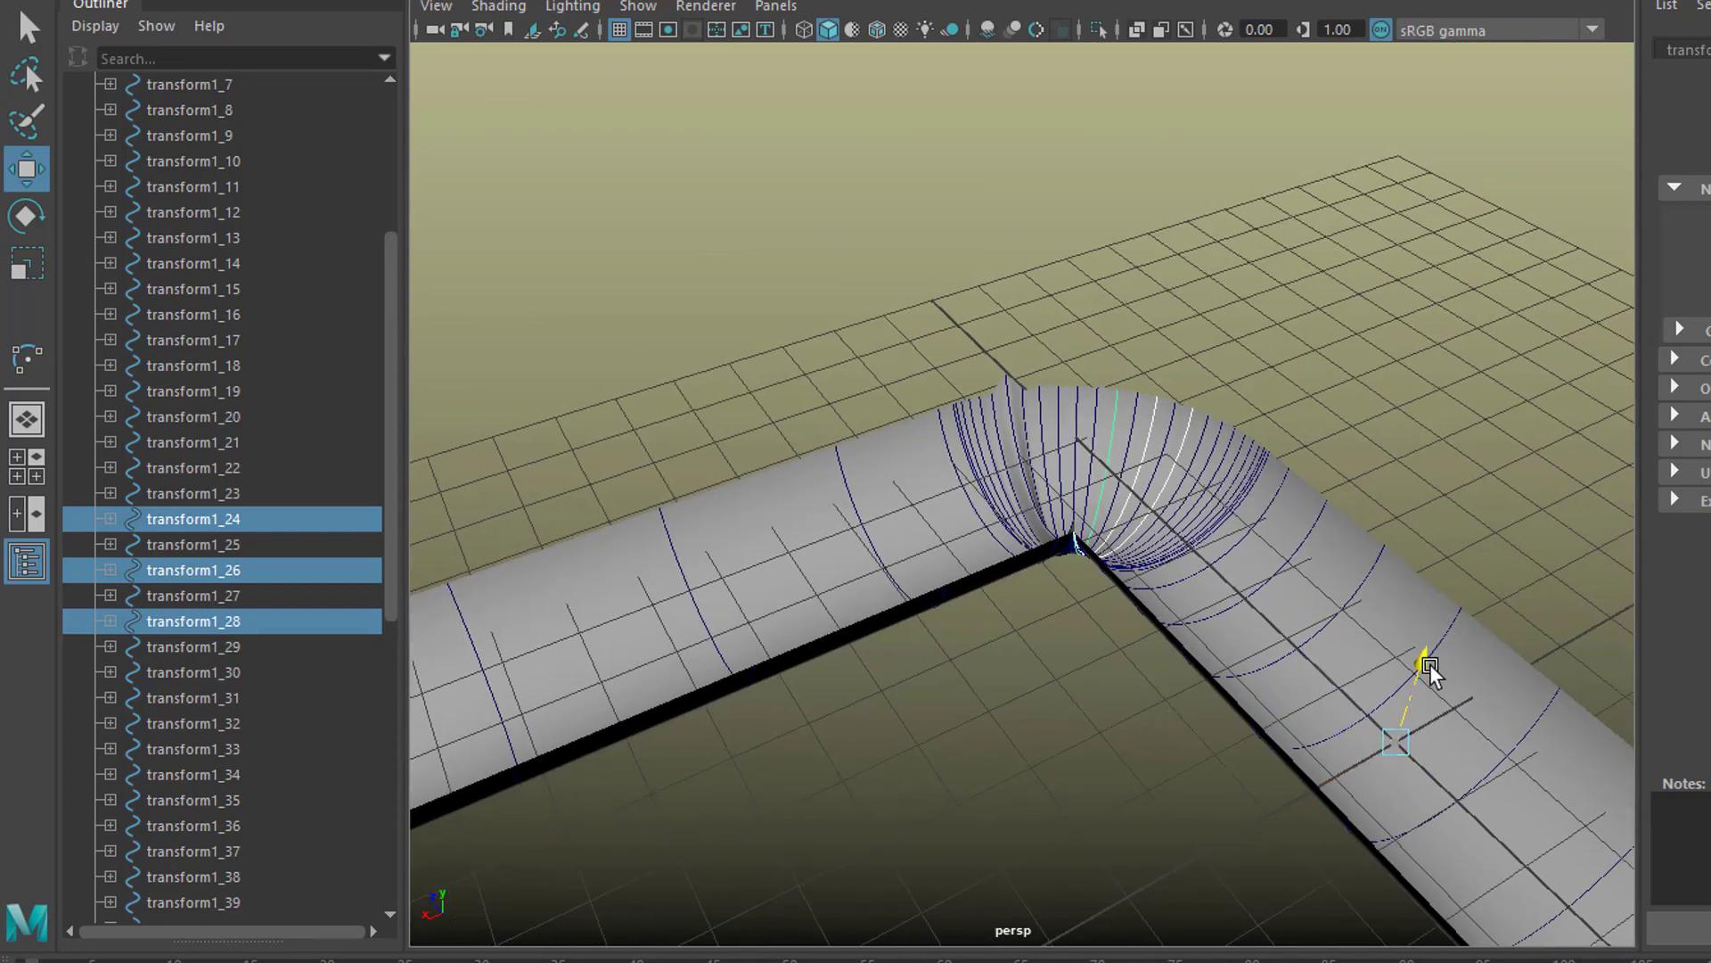
left_click_drag(1429, 664, 1432, 650)
left_click_drag(1048, 615, 1070, 626, "alt")
left_click_drag(1178, 613, 1084, 596, "alt")
right_click_drag(934, 593, 1214, 664, "alt")
middle_click_drag(1224, 655, 1097, 802, "alt")
right_click_drag(1098, 802, 505, 848, "alt")
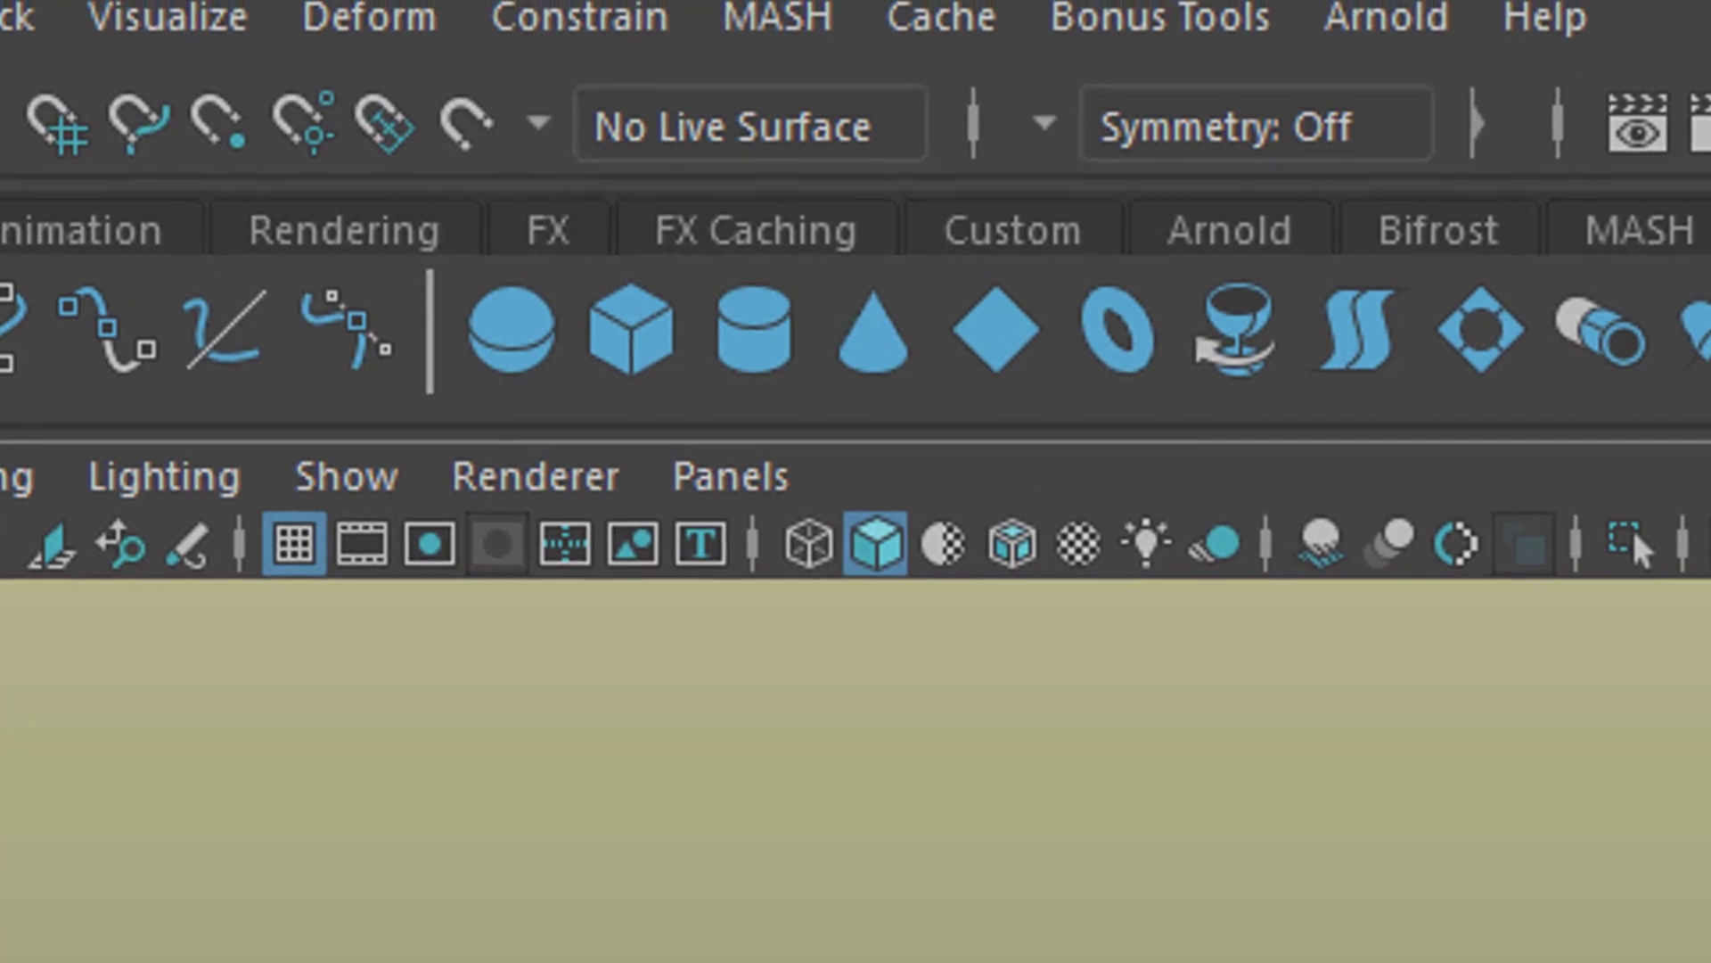
Bring up the animation snapshot and sweep commands to reach Create Animated Sweep.
left_click(138, 11)
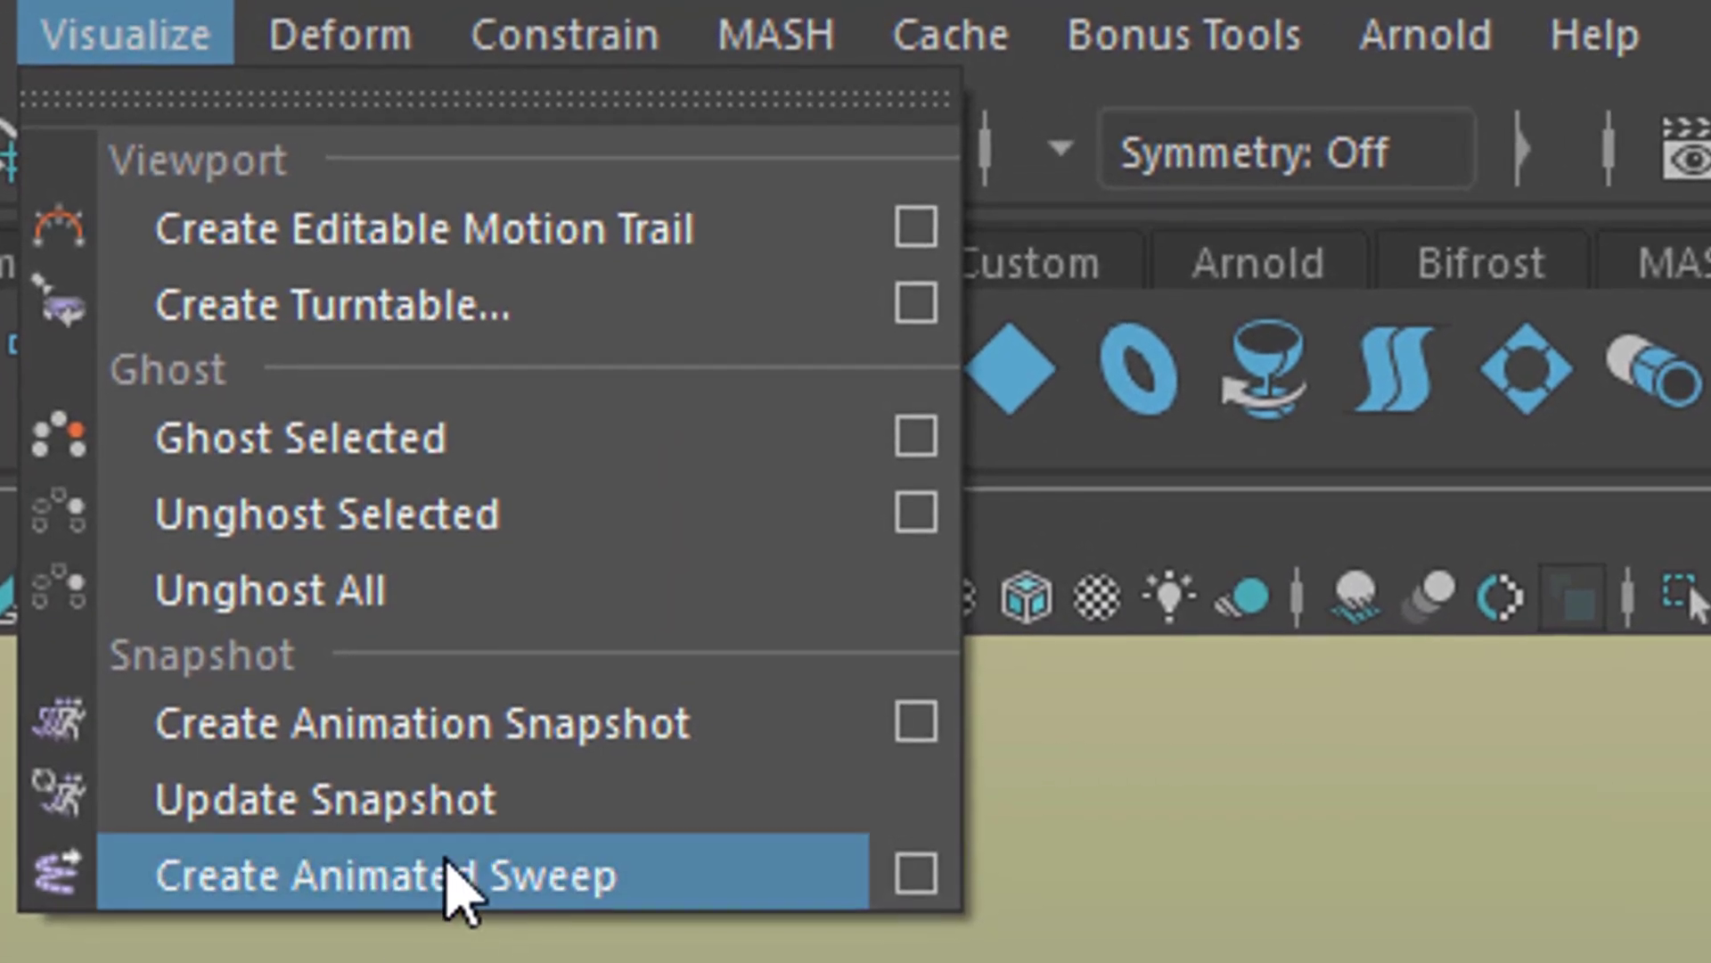